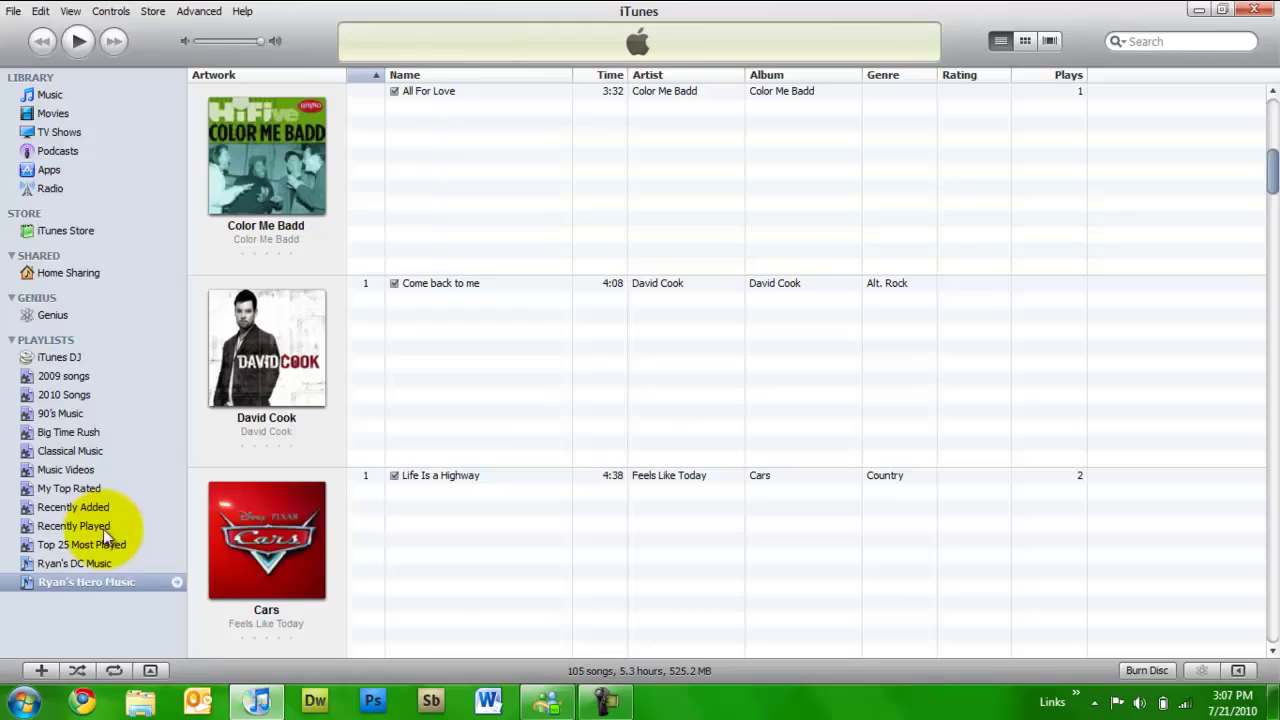
- Start a new smart playlist so that its matching rule can be defined
click(14, 12)
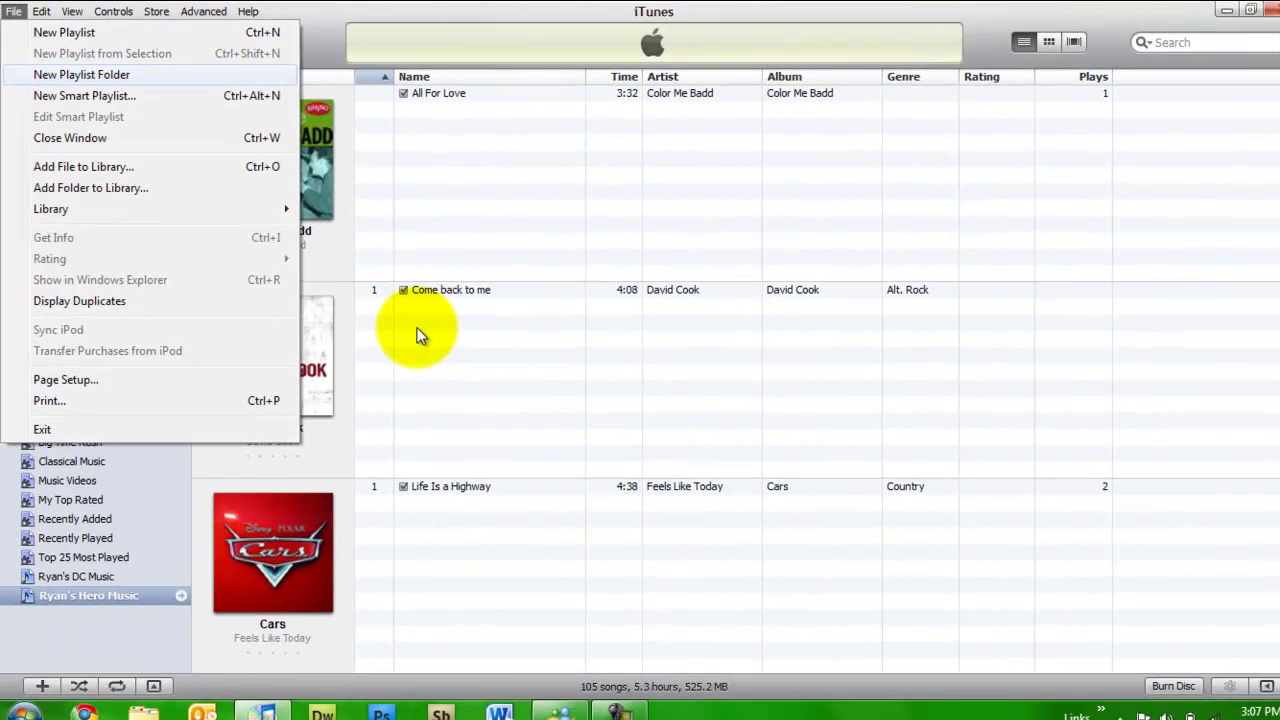
click(672, 528)
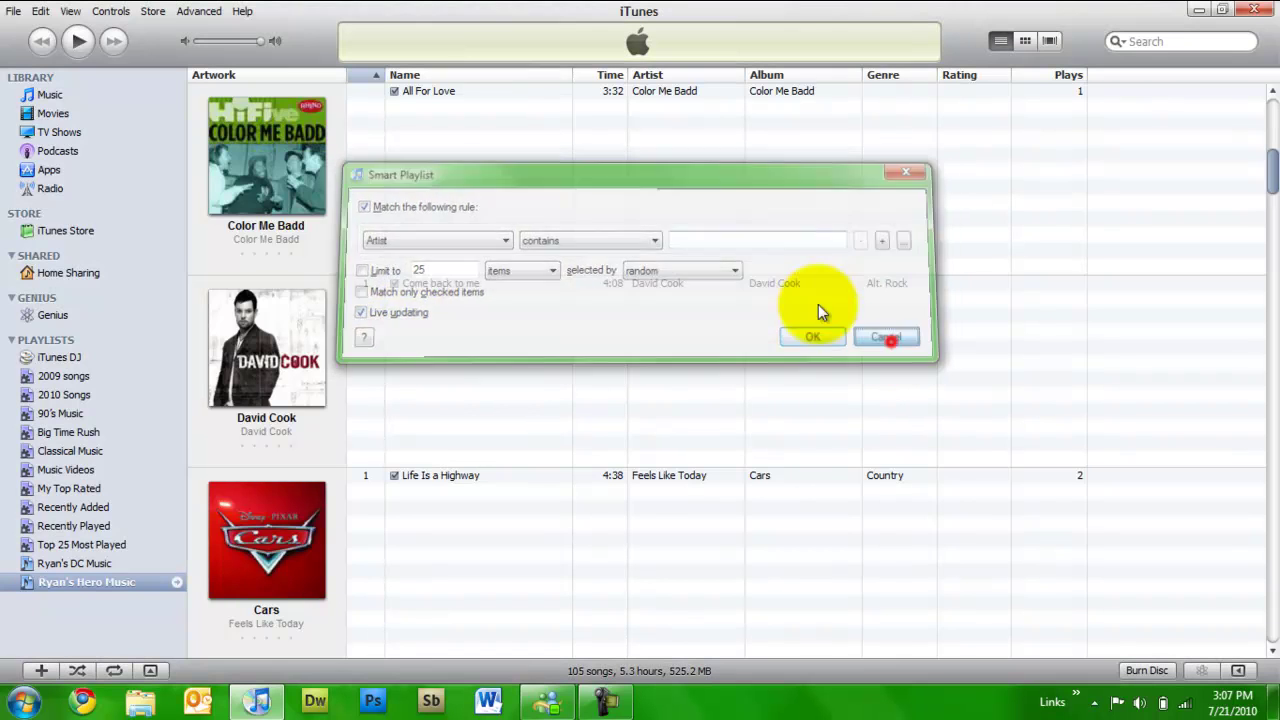
click(13, 11)
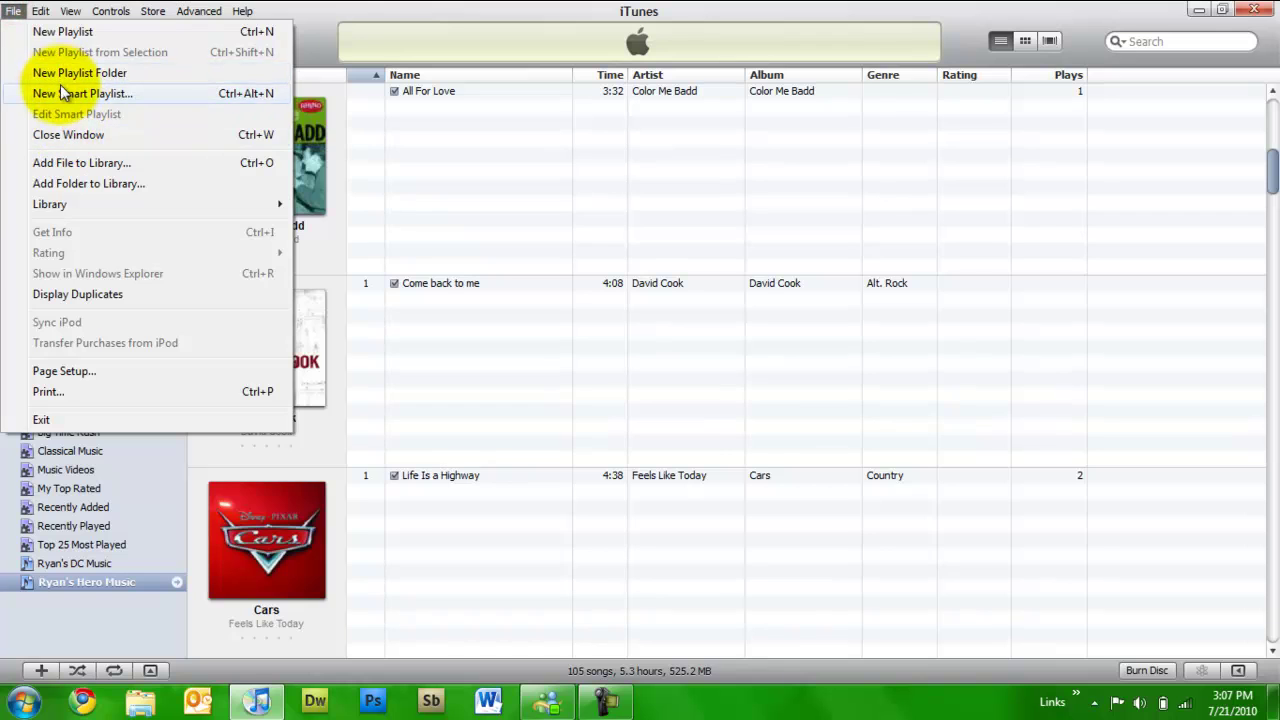
click(62, 92)
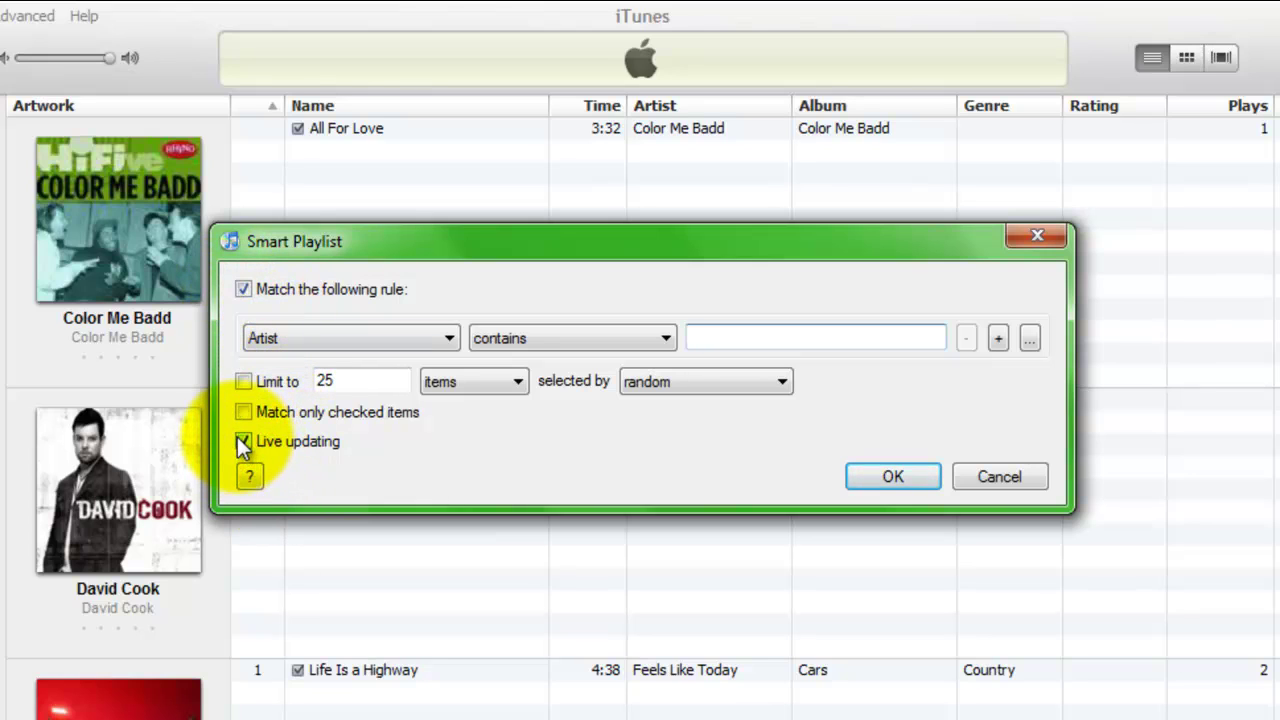
click(267, 383)
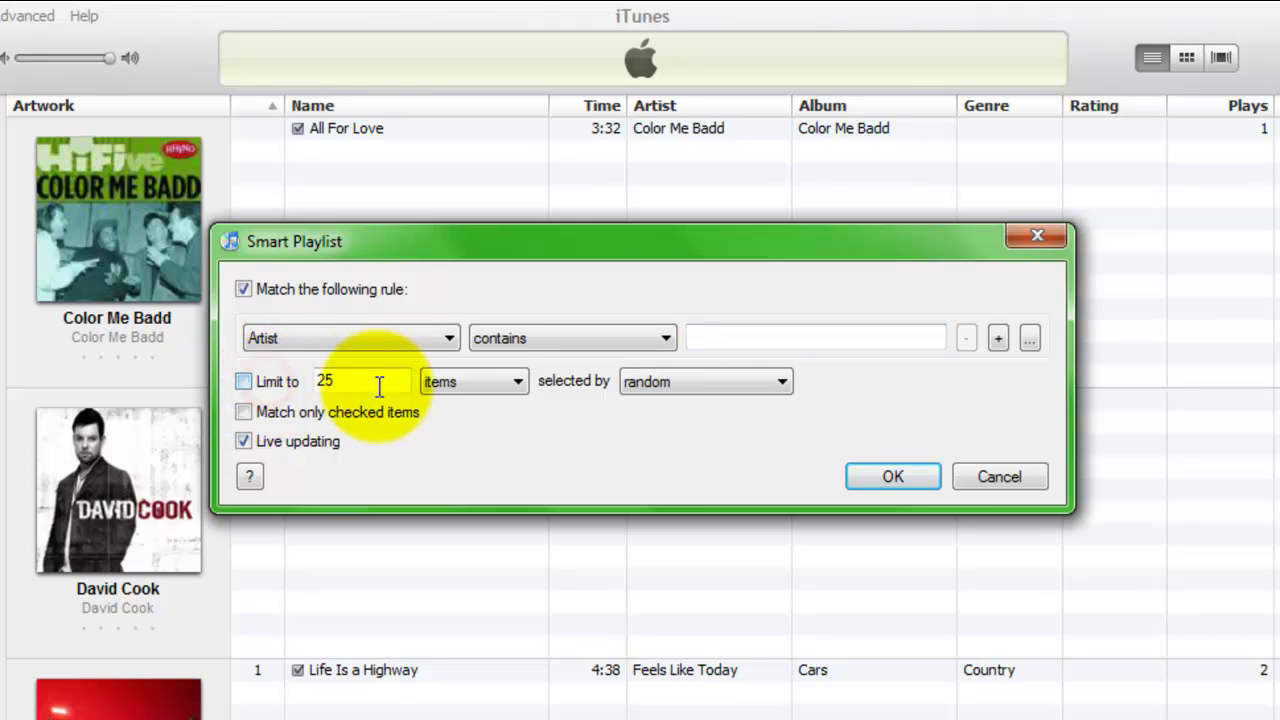
click(470, 382)
click(469, 386)
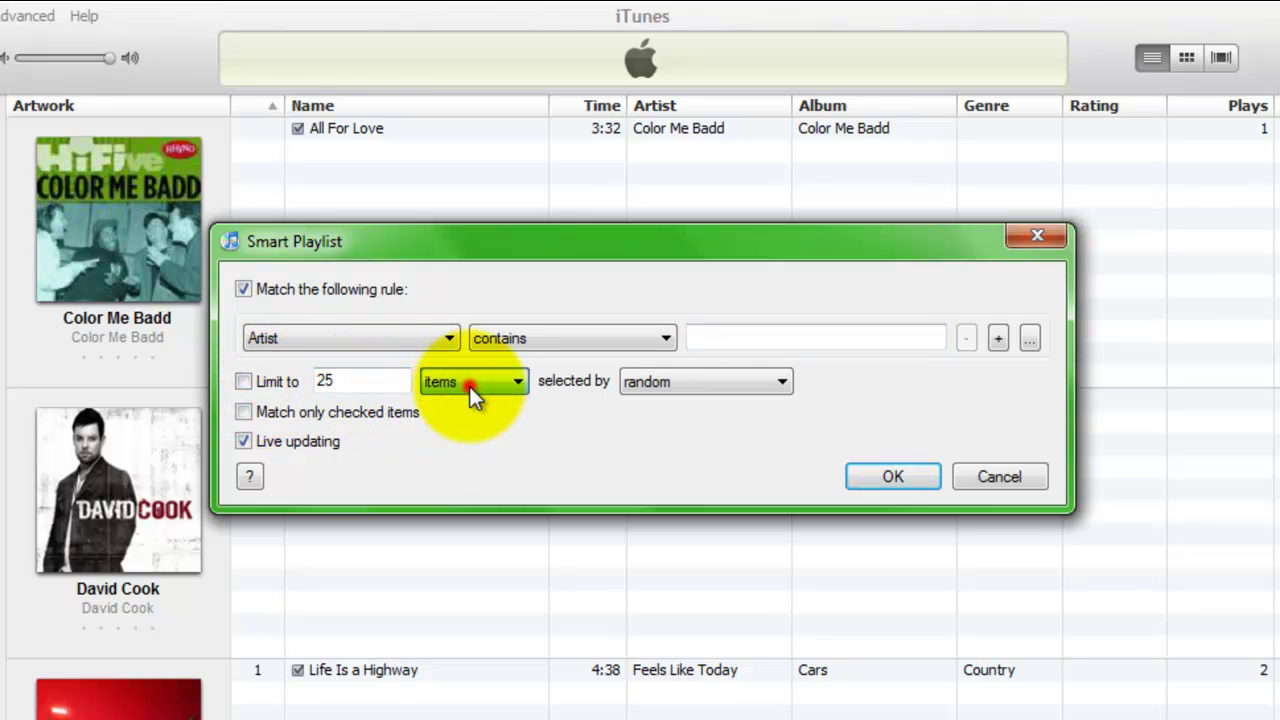
click(469, 385)
click(469, 386)
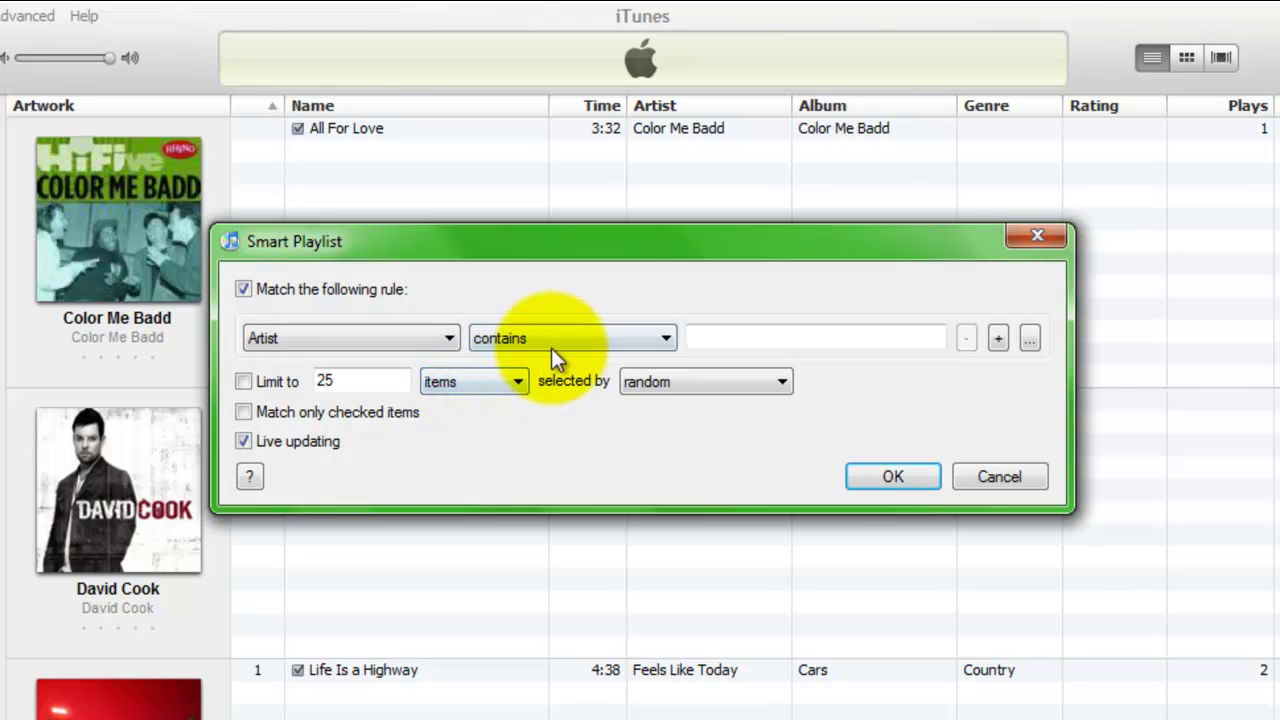
click(507, 336)
- Set the rule to Track Number is greater than 1 and create the smart playlist with its default name
click(420, 336)
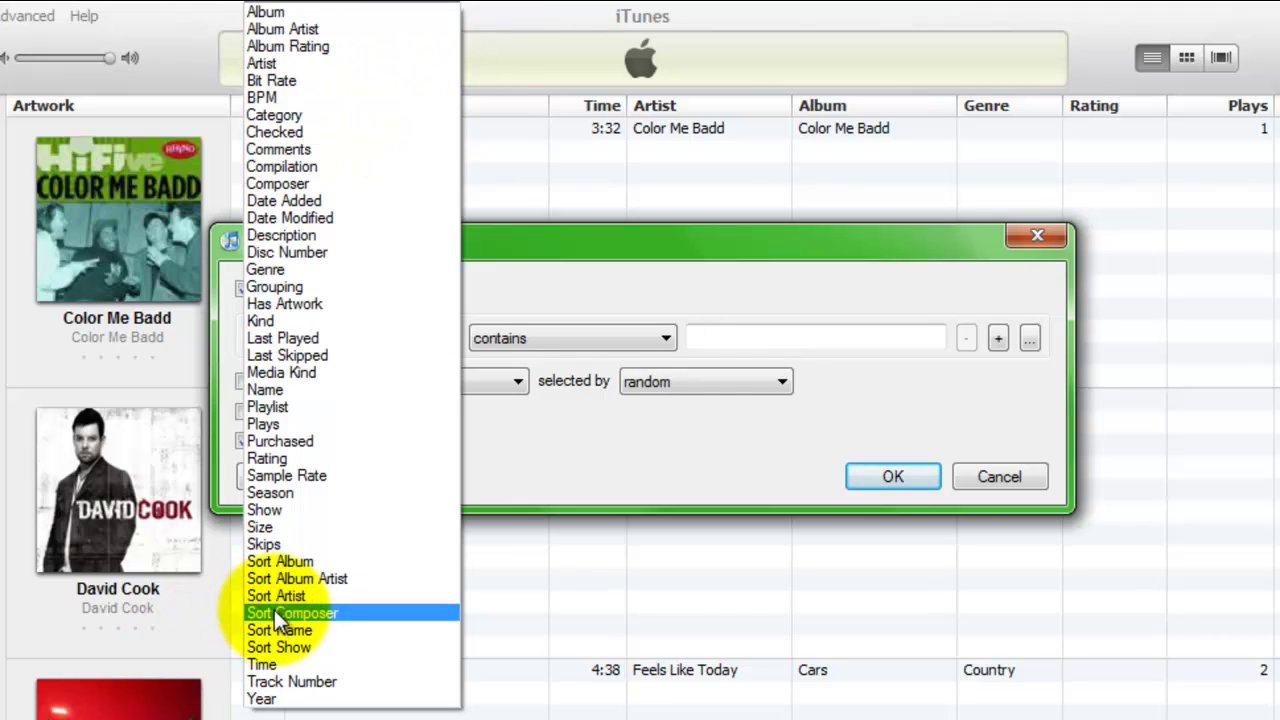
click(312, 684)
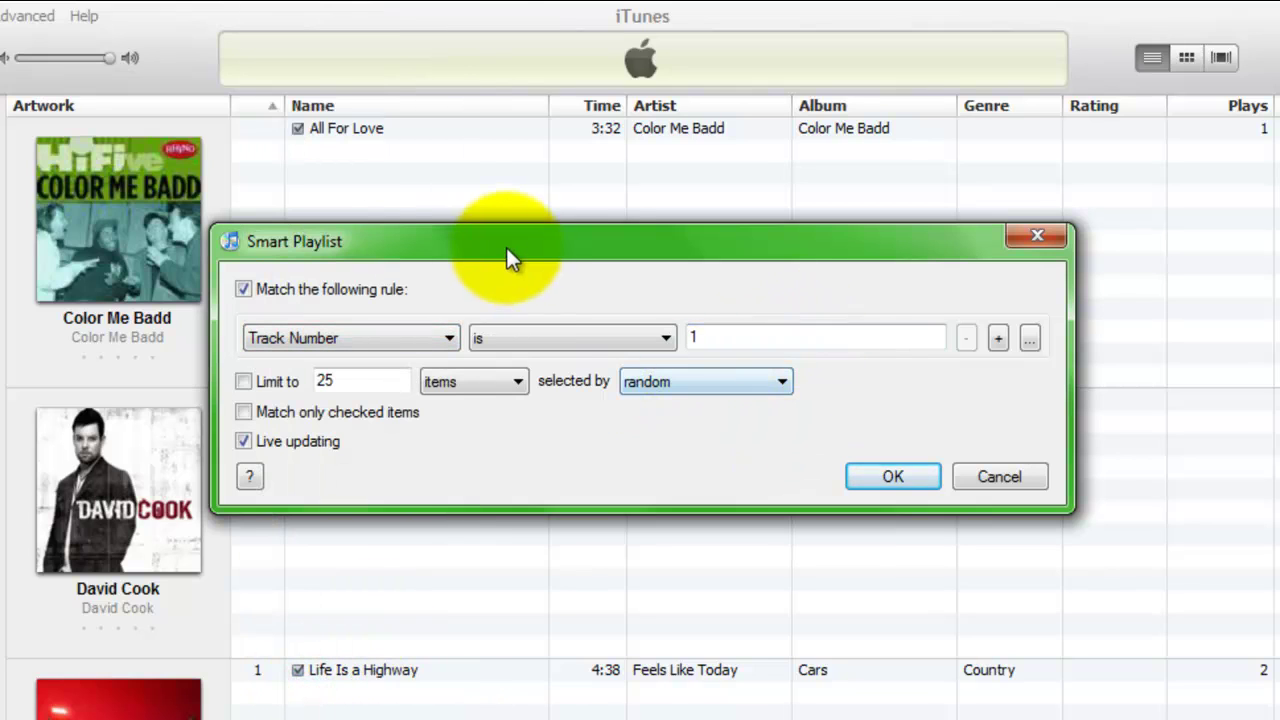
click(531, 329)
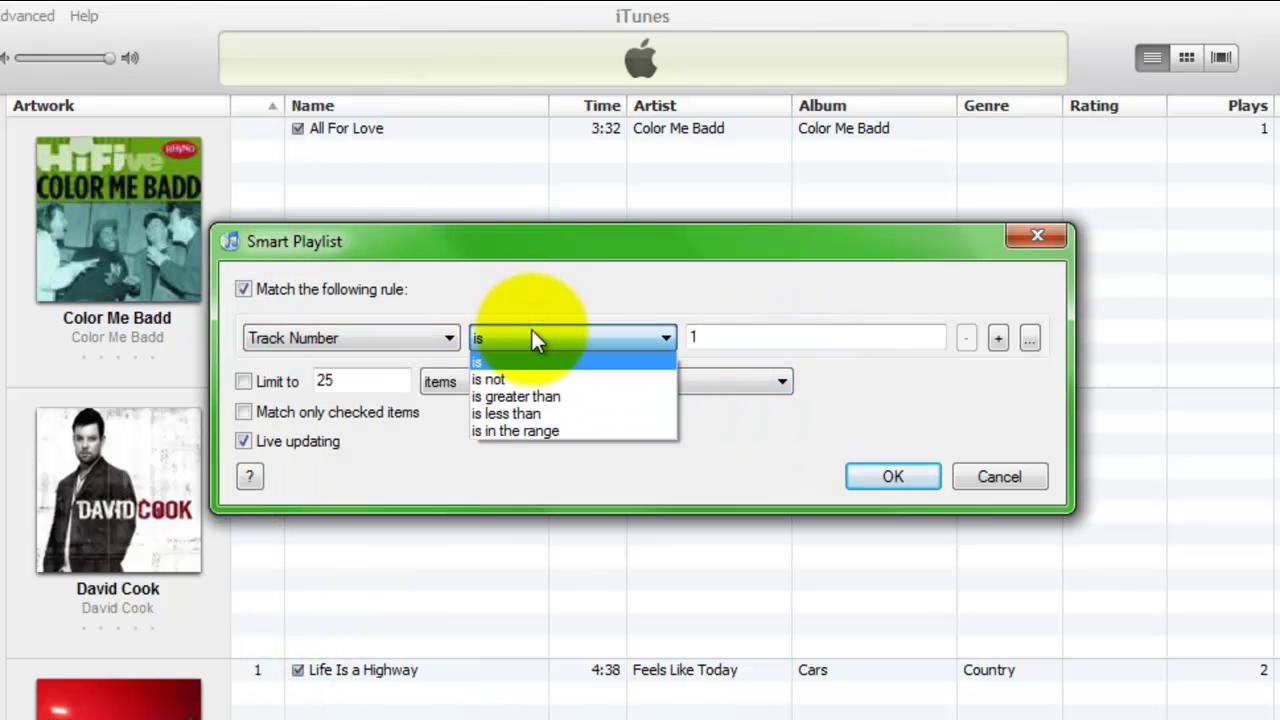
click(537, 396)
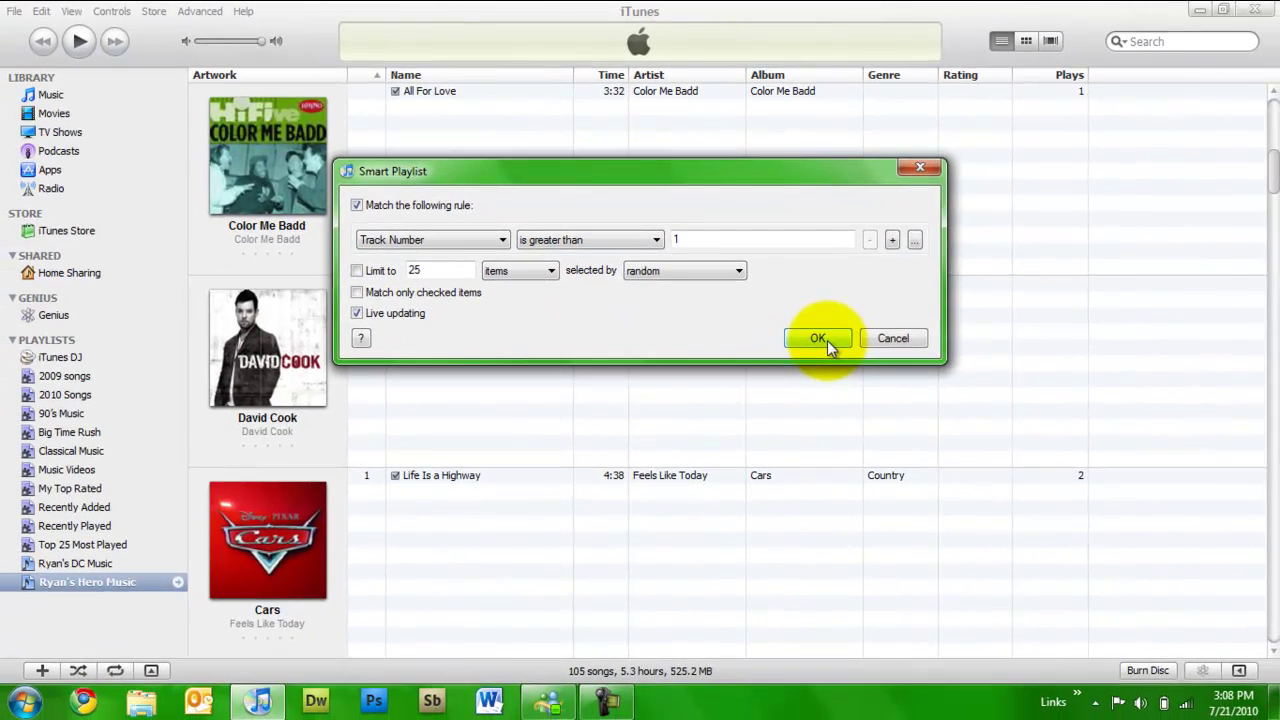
click(818, 338)
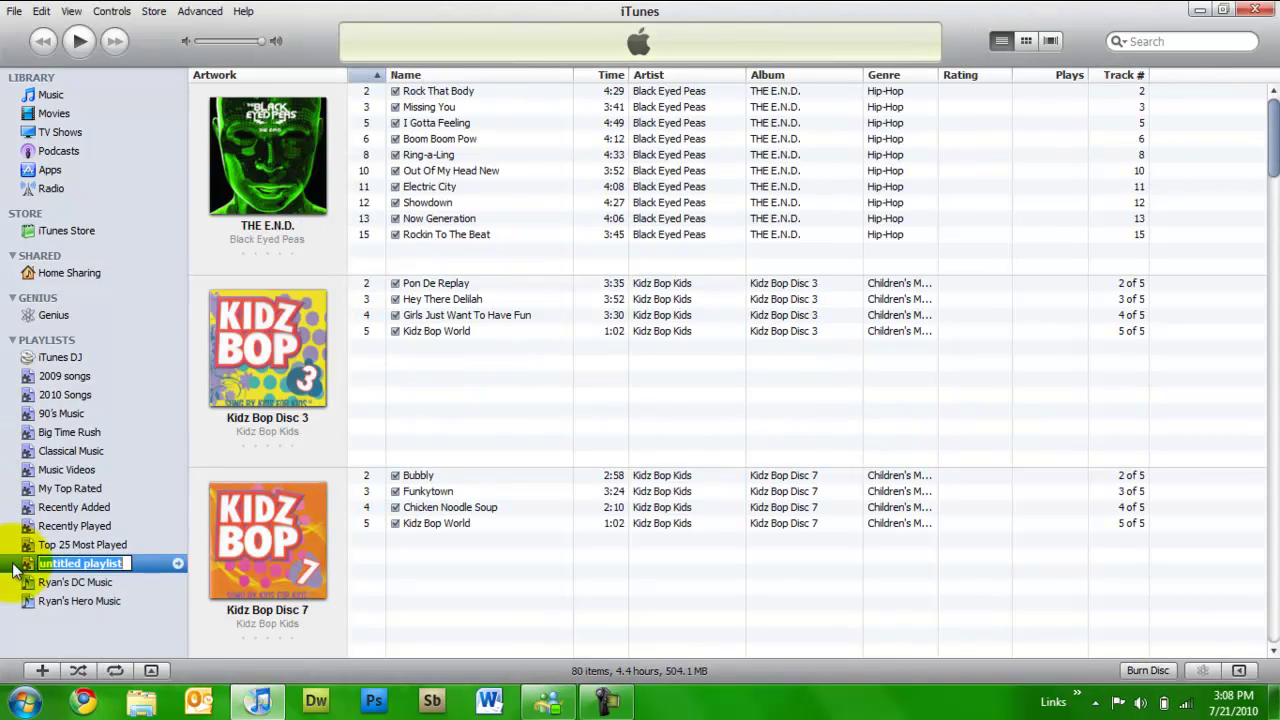
key(Return)
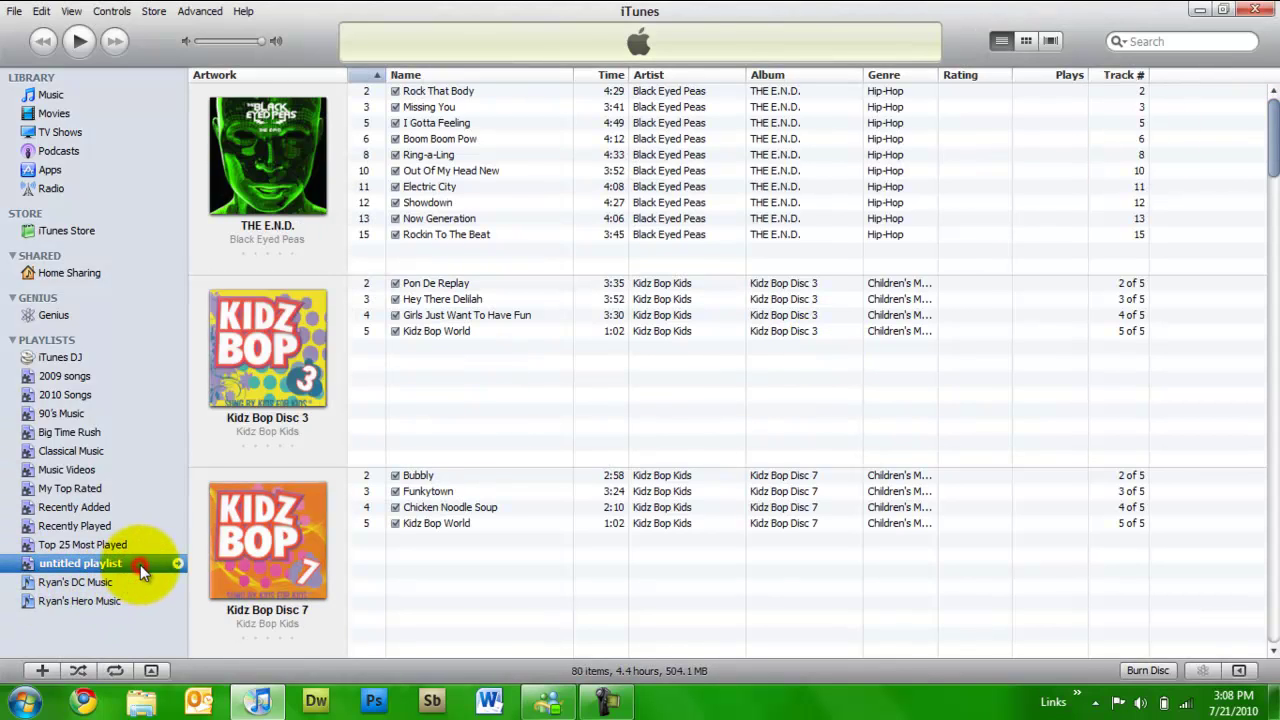
right_click(138, 562)
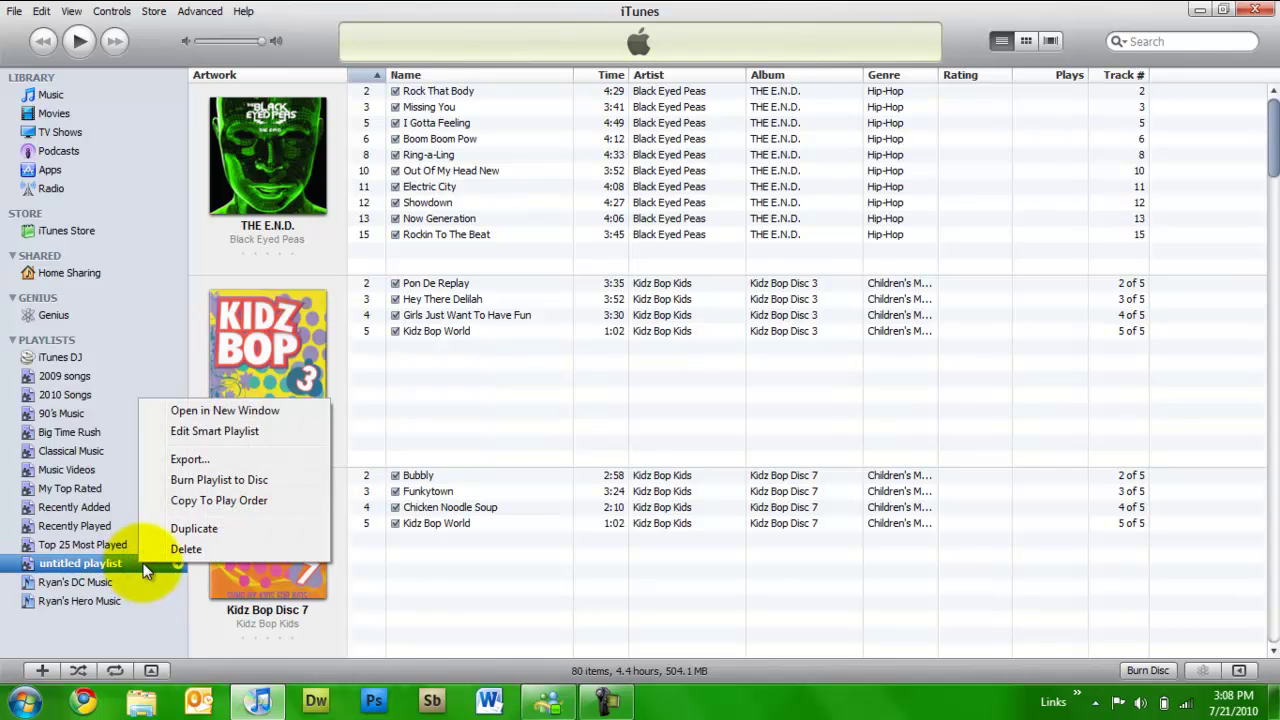
double_click(87, 565)
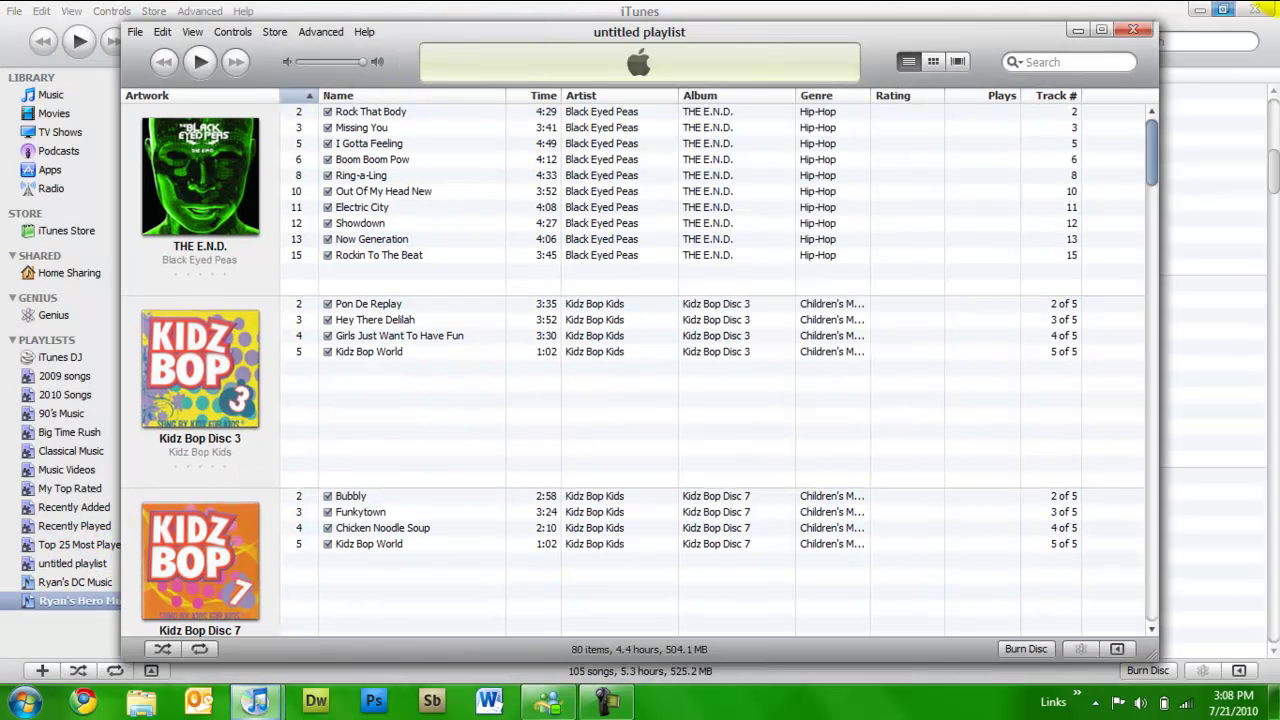
click(1140, 31)
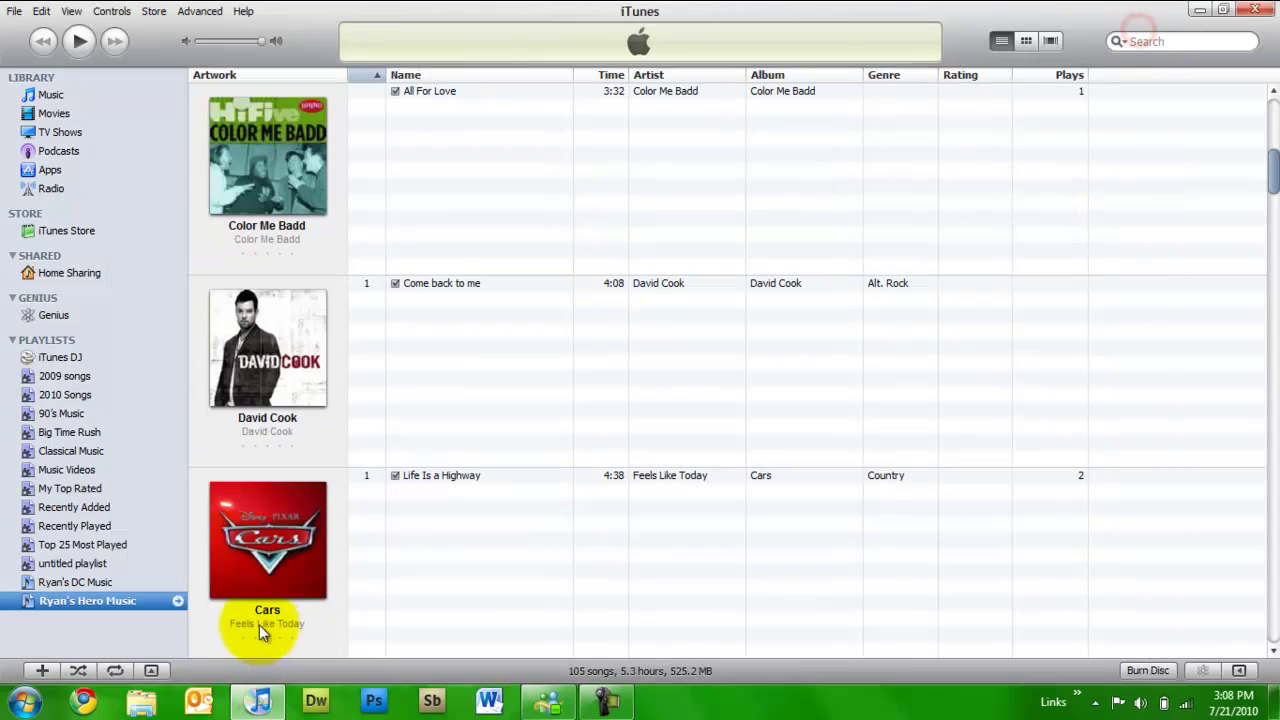
- Rename the untitled smart playlist as Sample
click(60, 565)
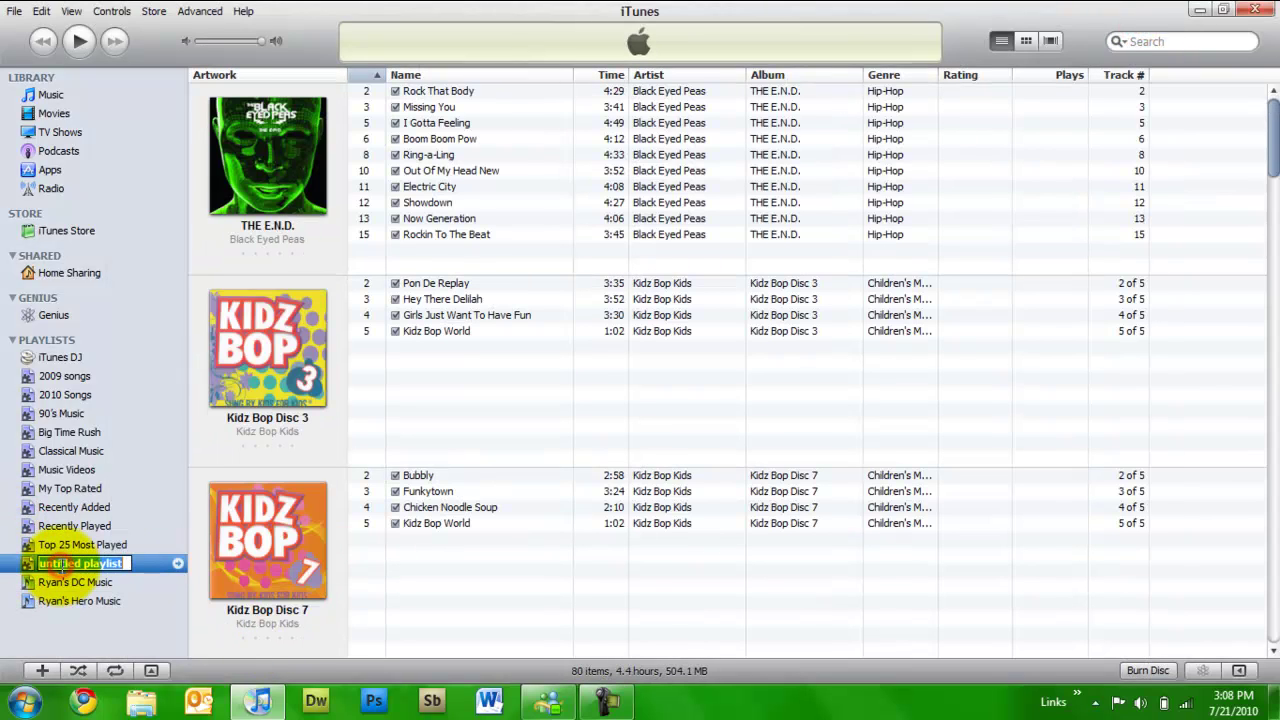
click(60, 565)
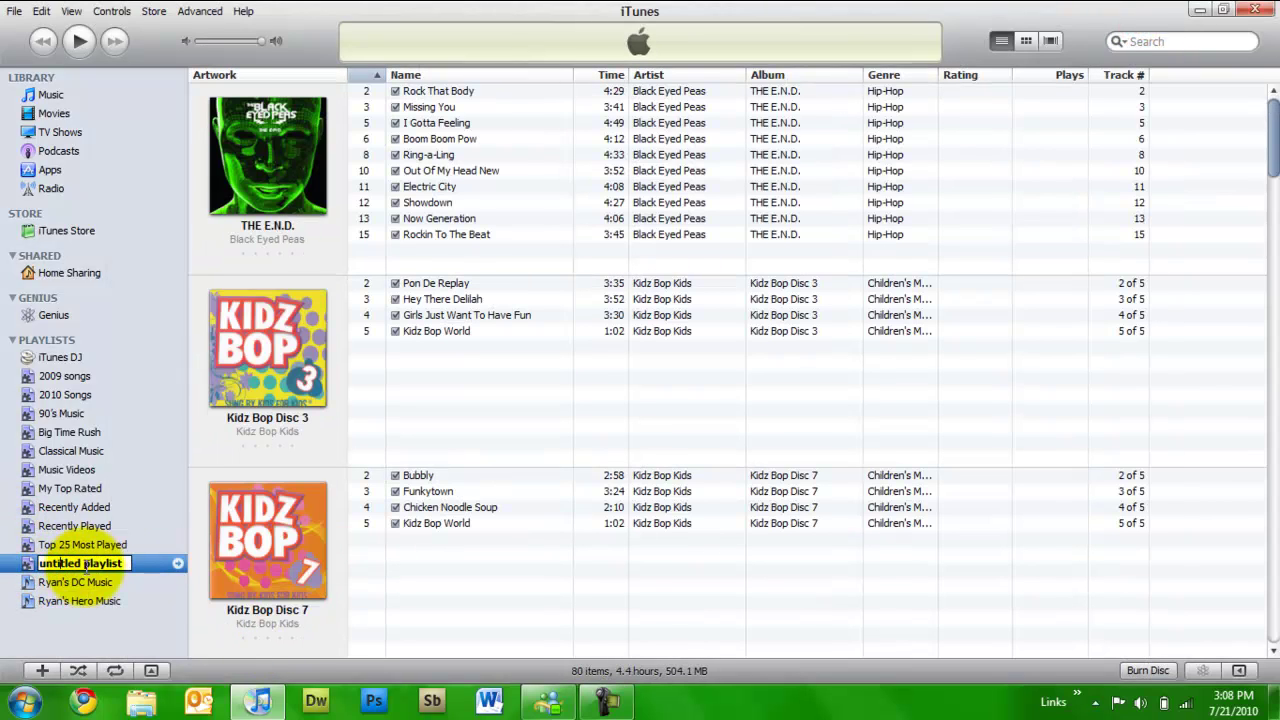
key(ctrl+a)
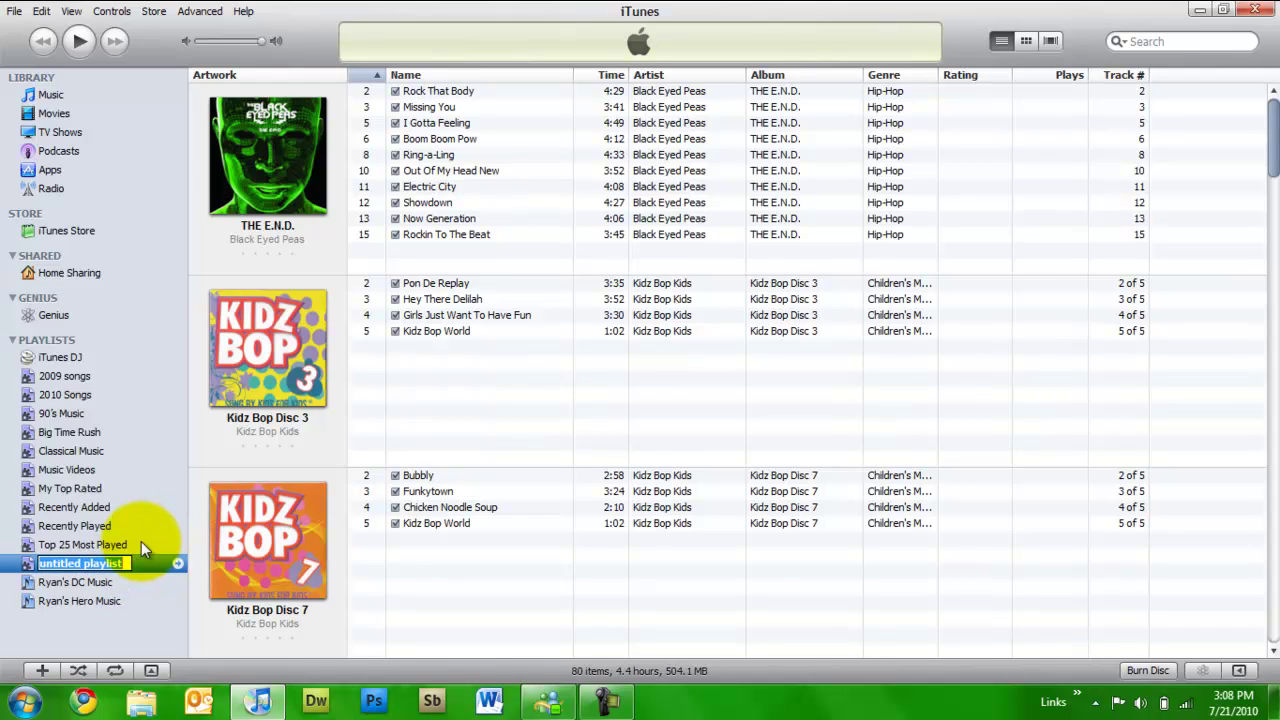
text(Sample)
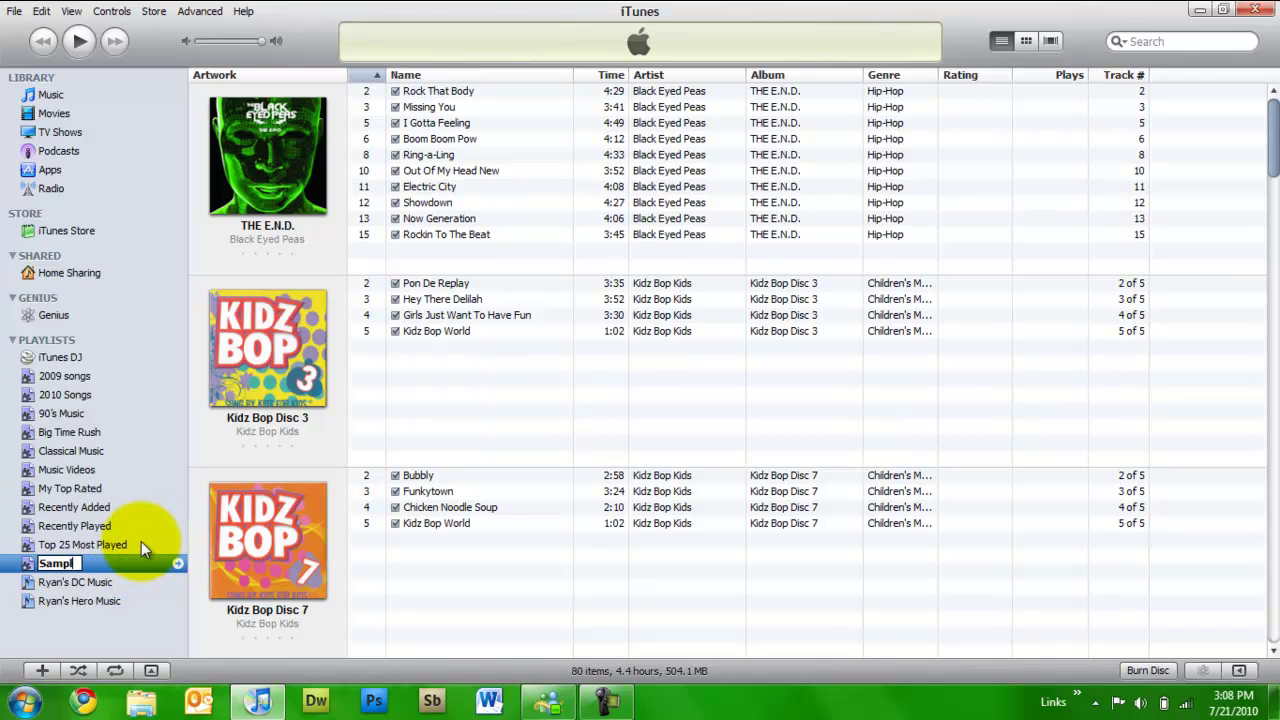
- Open the rule settings of the Sample smart playlist for editing
right_click(147, 566)
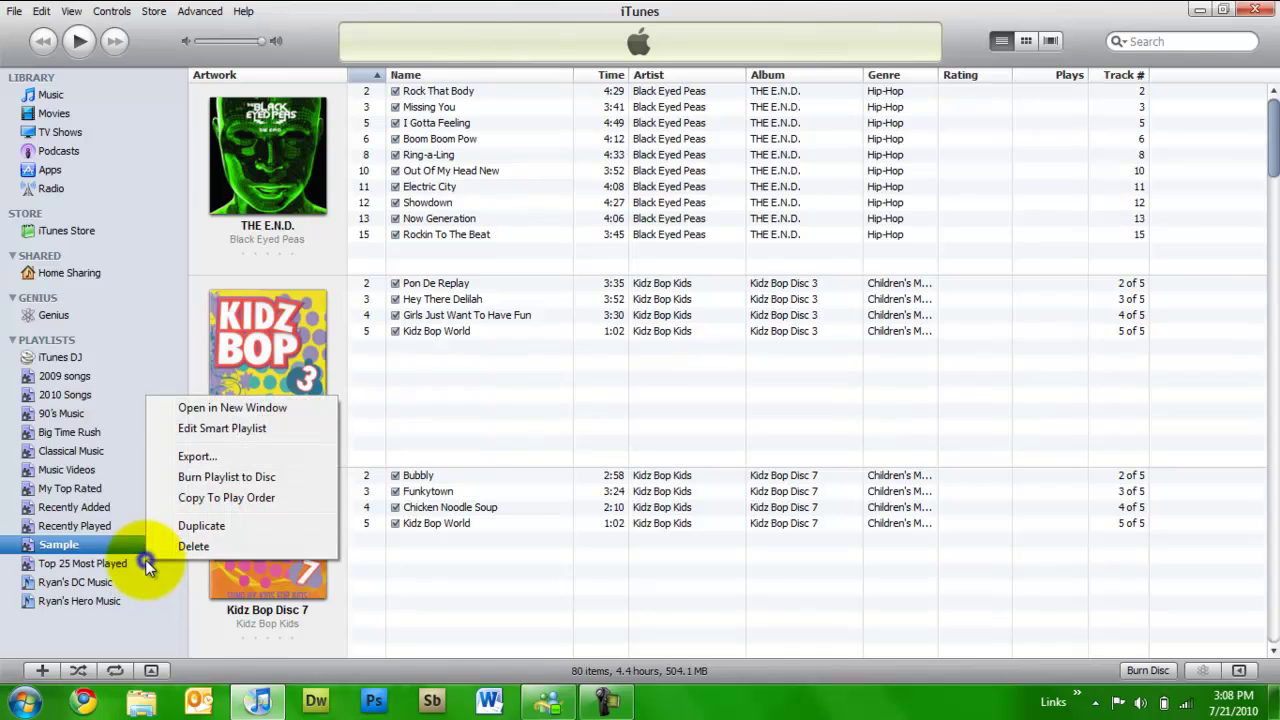
click(243, 436)
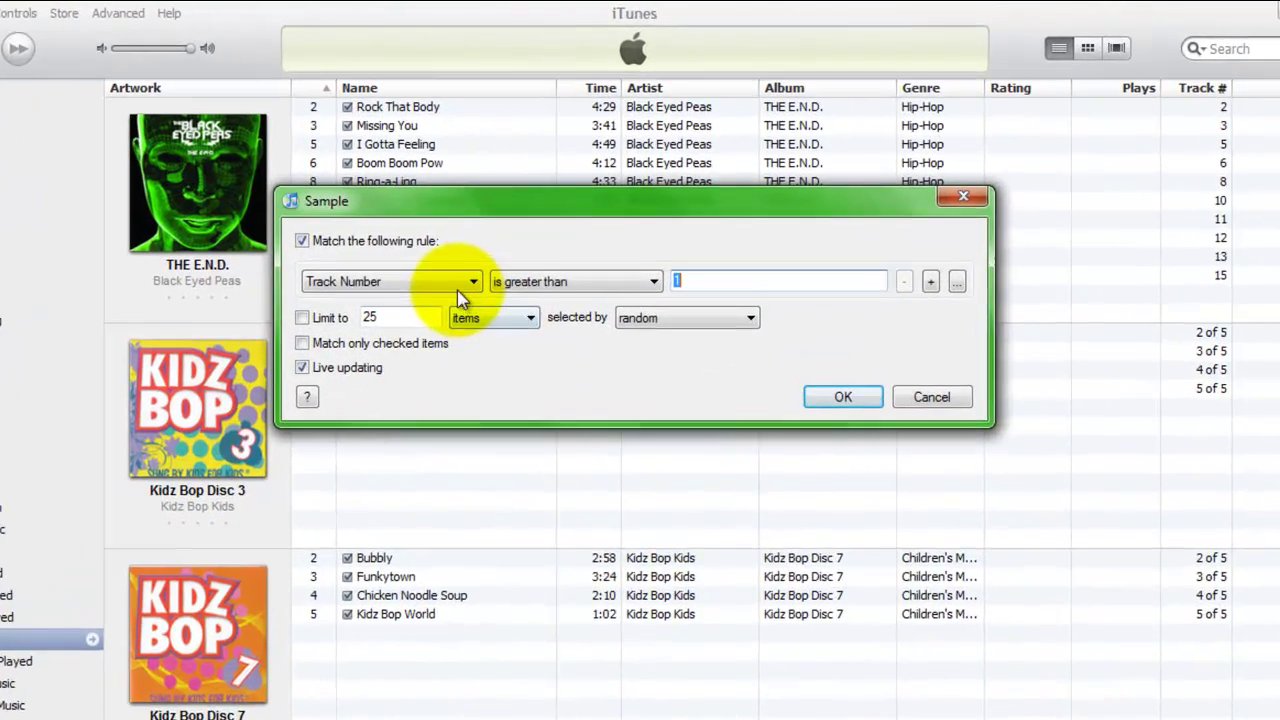
click(500, 242)
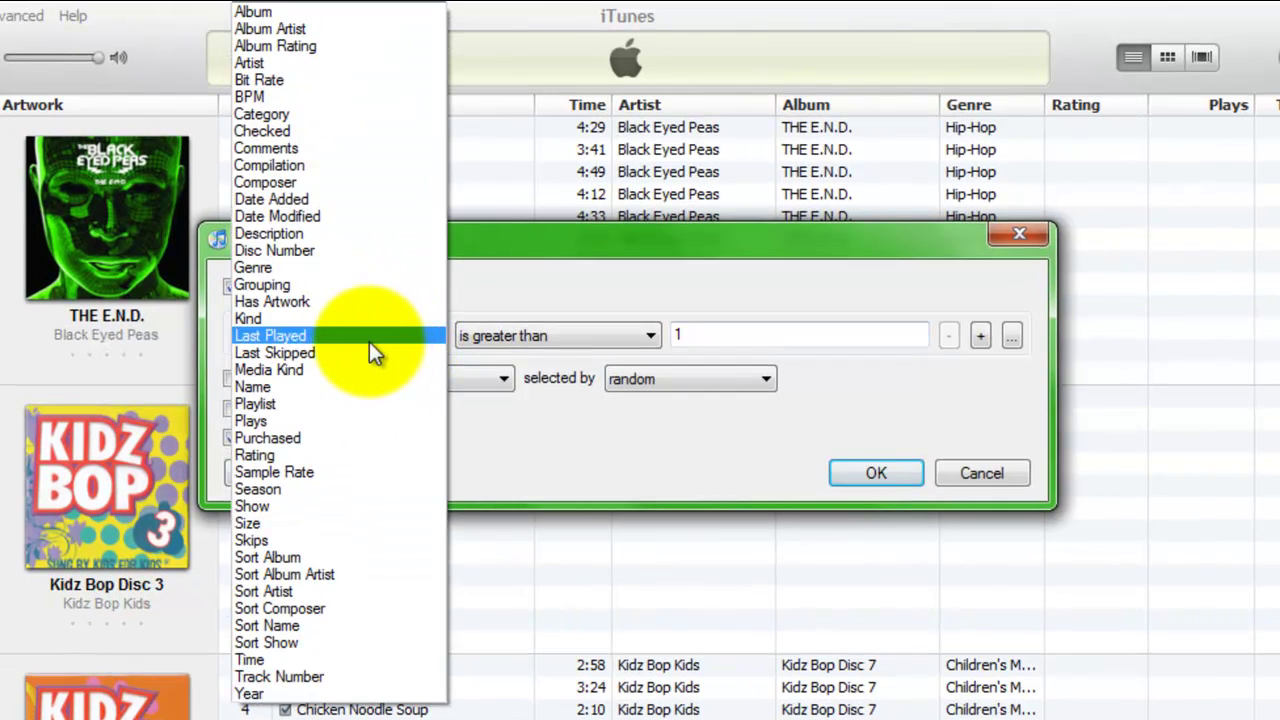
- Try the track number condition "is less than" with the value 10, then clear the value
click(626, 344)
click(617, 344)
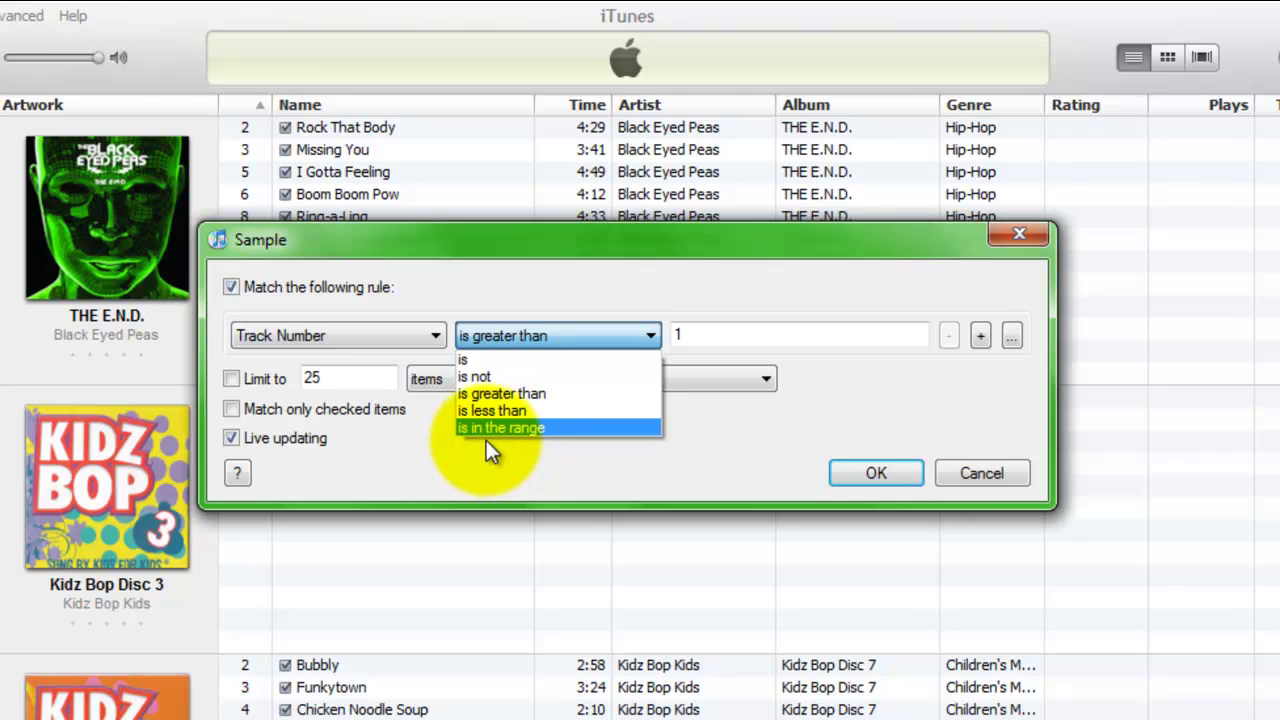
click(532, 418)
click(771, 337)
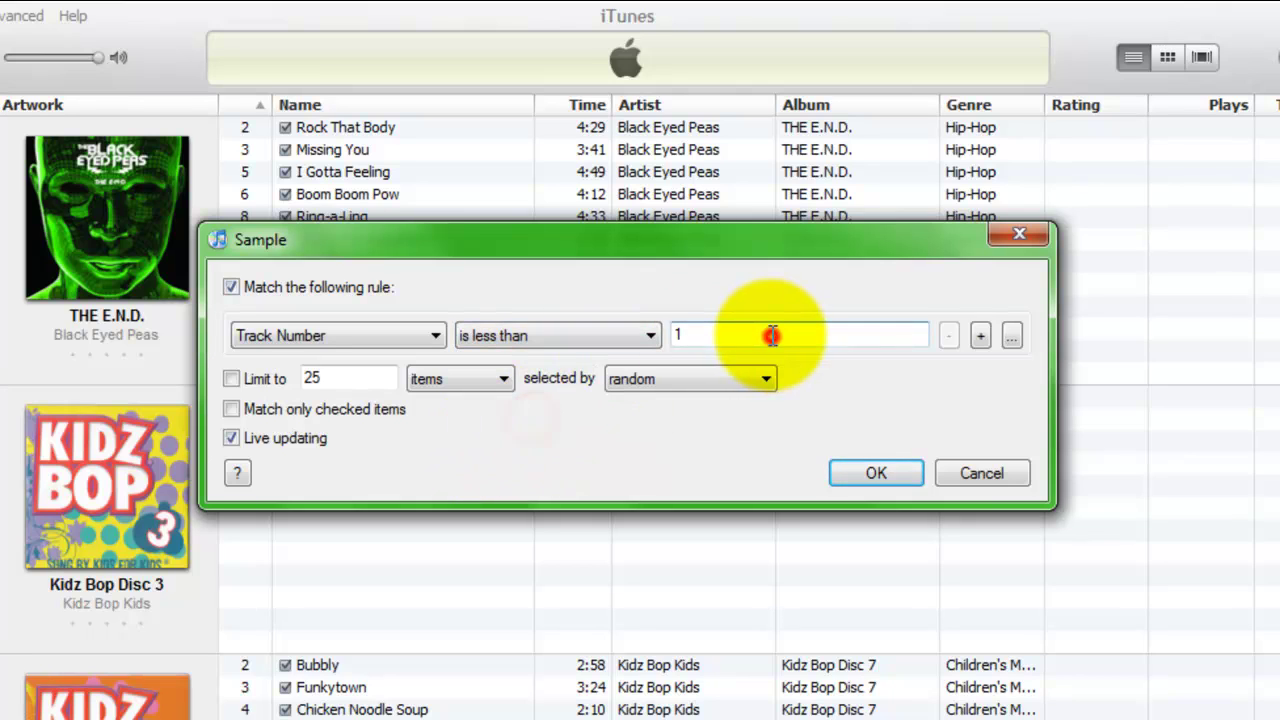
key(BackSpace)
text(10)
key(BackSpace)
key(BackSpace)
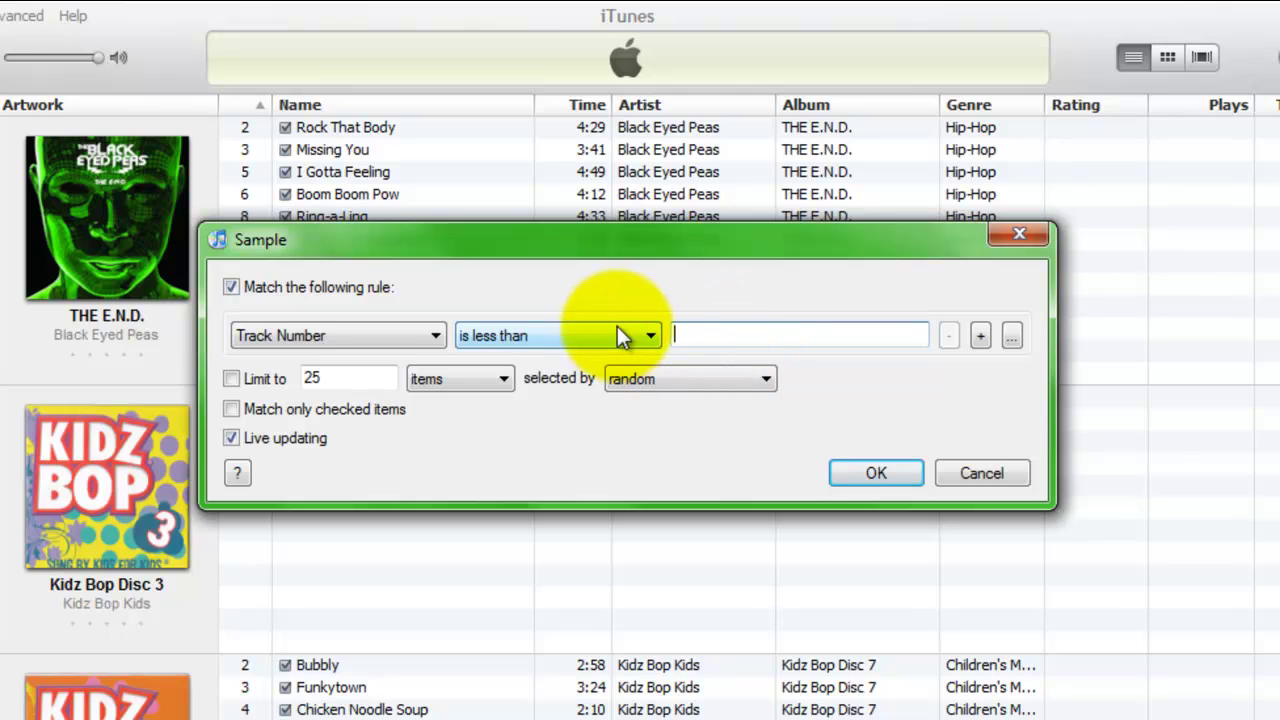
- Set the Sample playlist's rule to Track Number is 5 and apply it
click(617, 336)
click(633, 355)
click(760, 336)
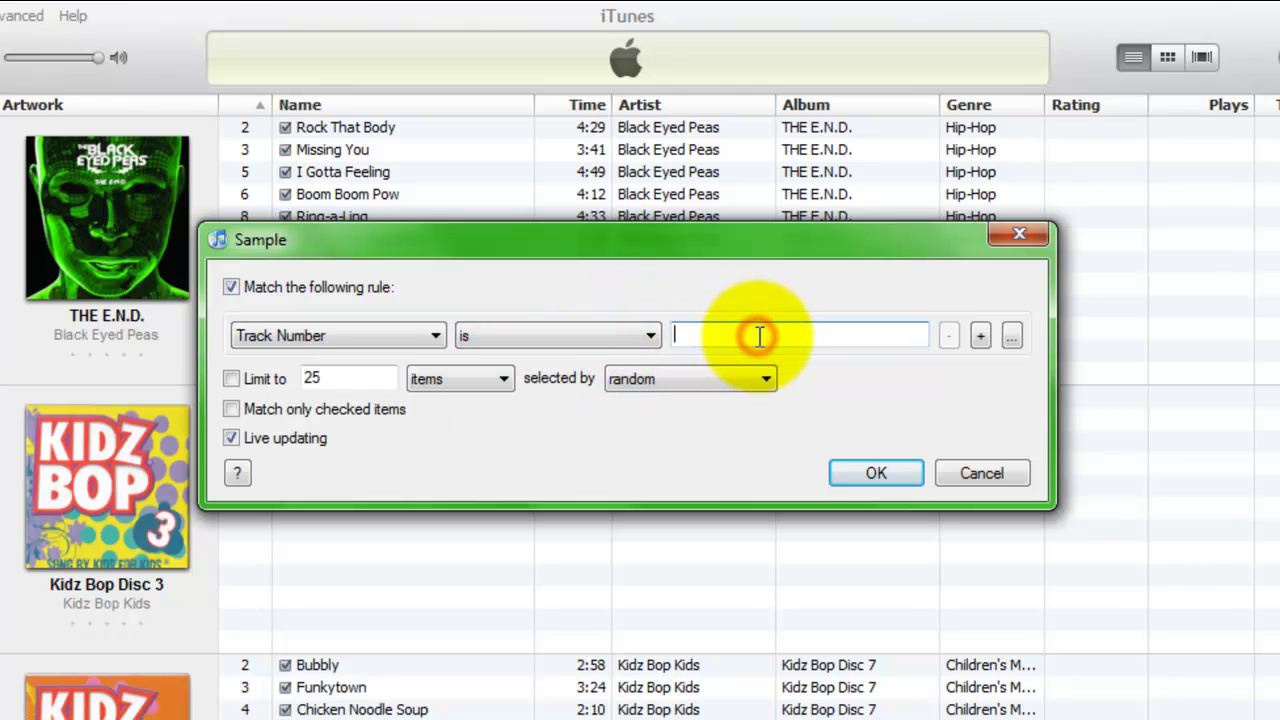
drag(664, 246, 703, 309)
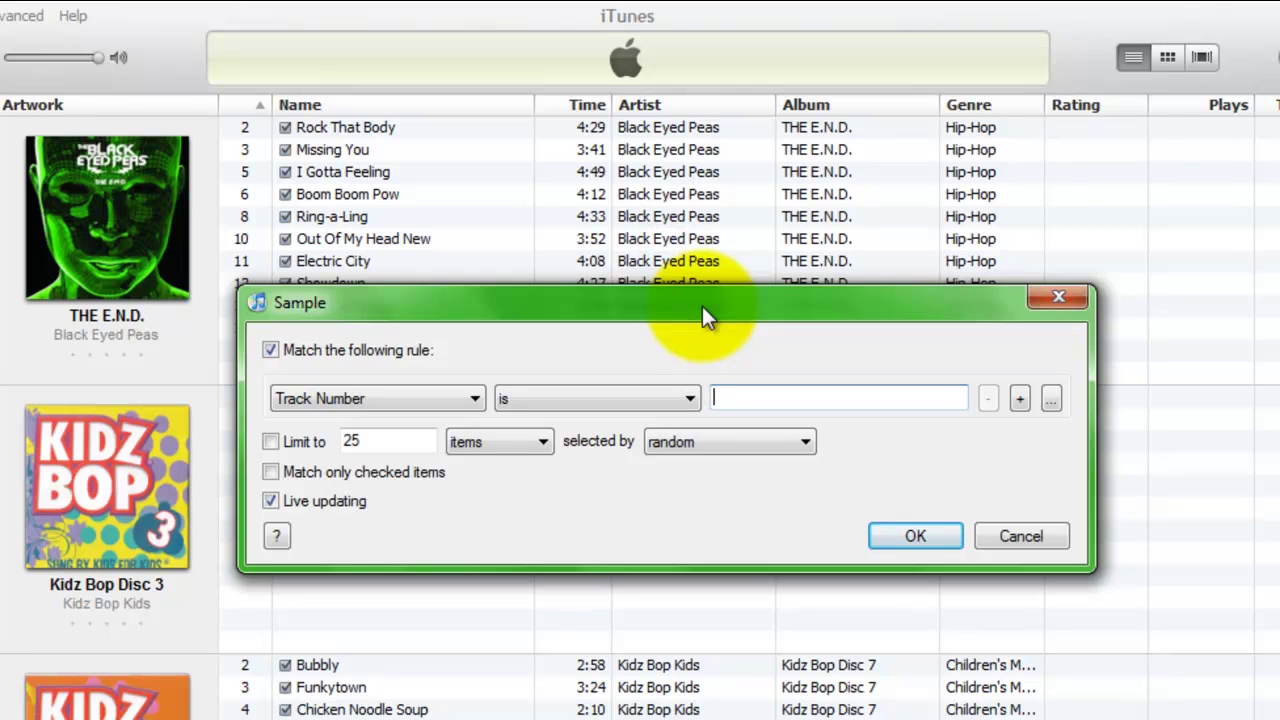
text(5)
key(Return)
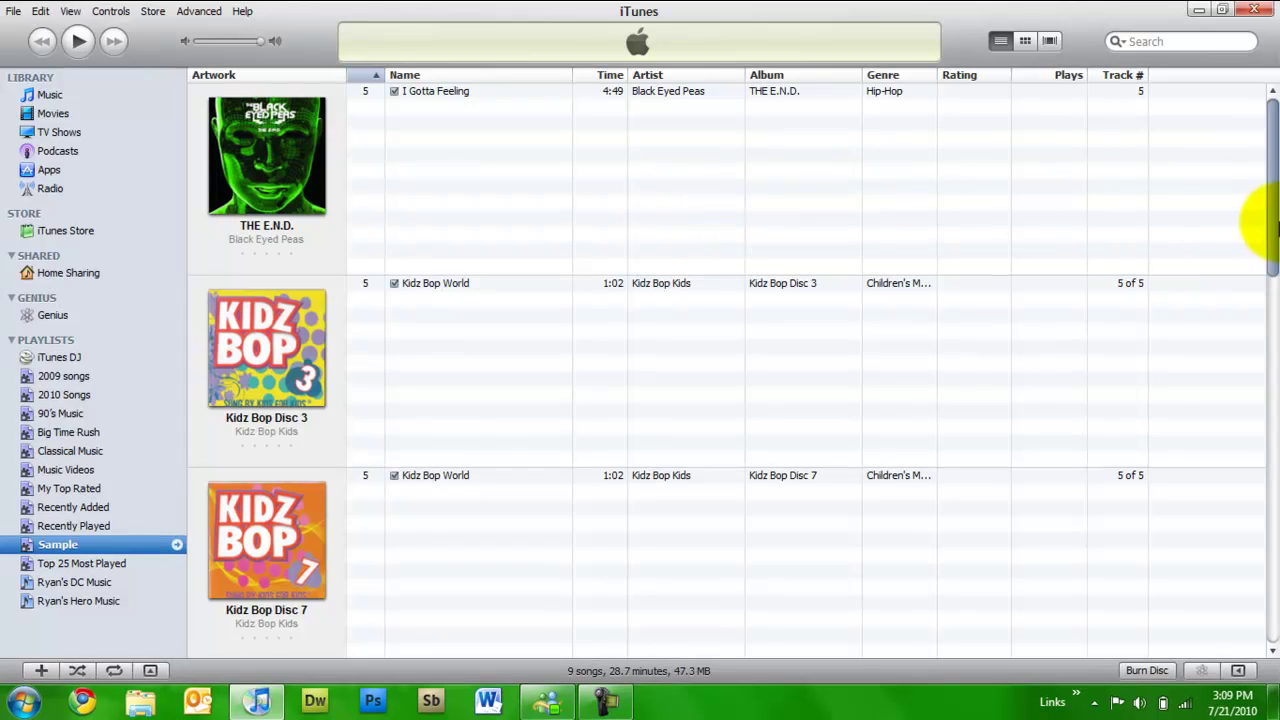
- Look over the Sample playlist's songs, then reopen its rule settings to view the available track number conditions
drag(1270, 140, 1272, 600)
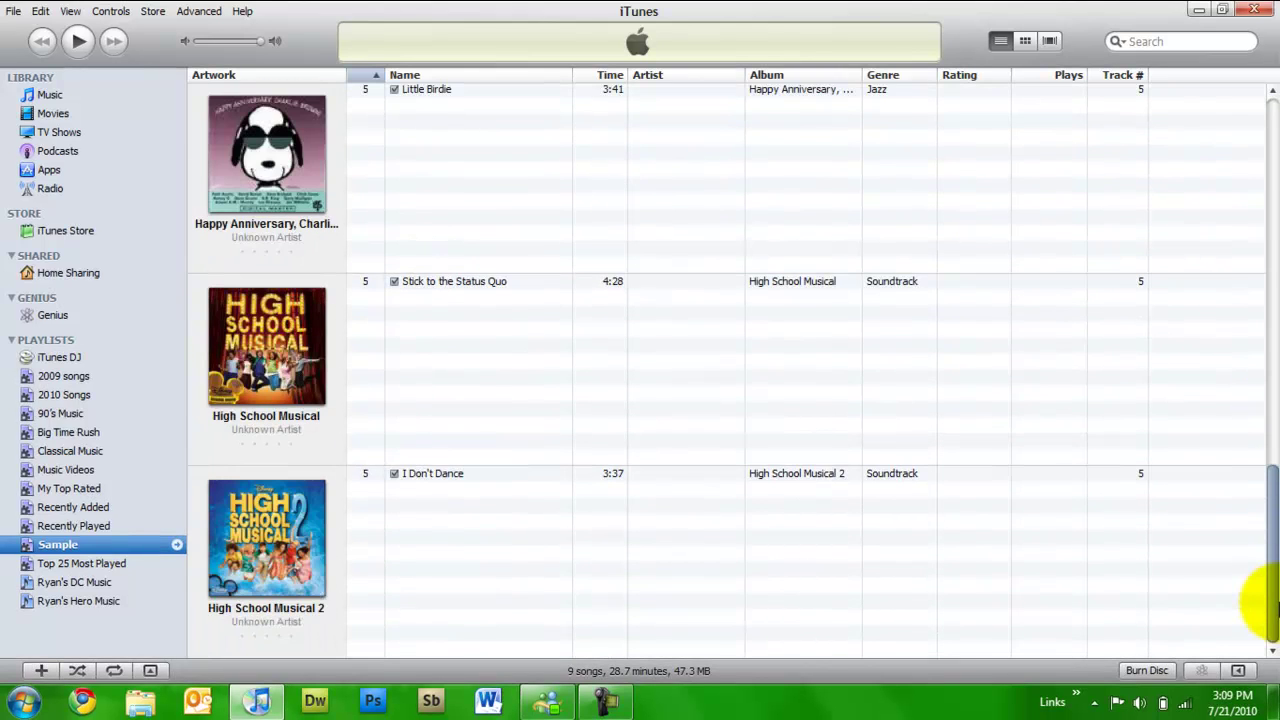
drag(1272, 512, 1274, 98)
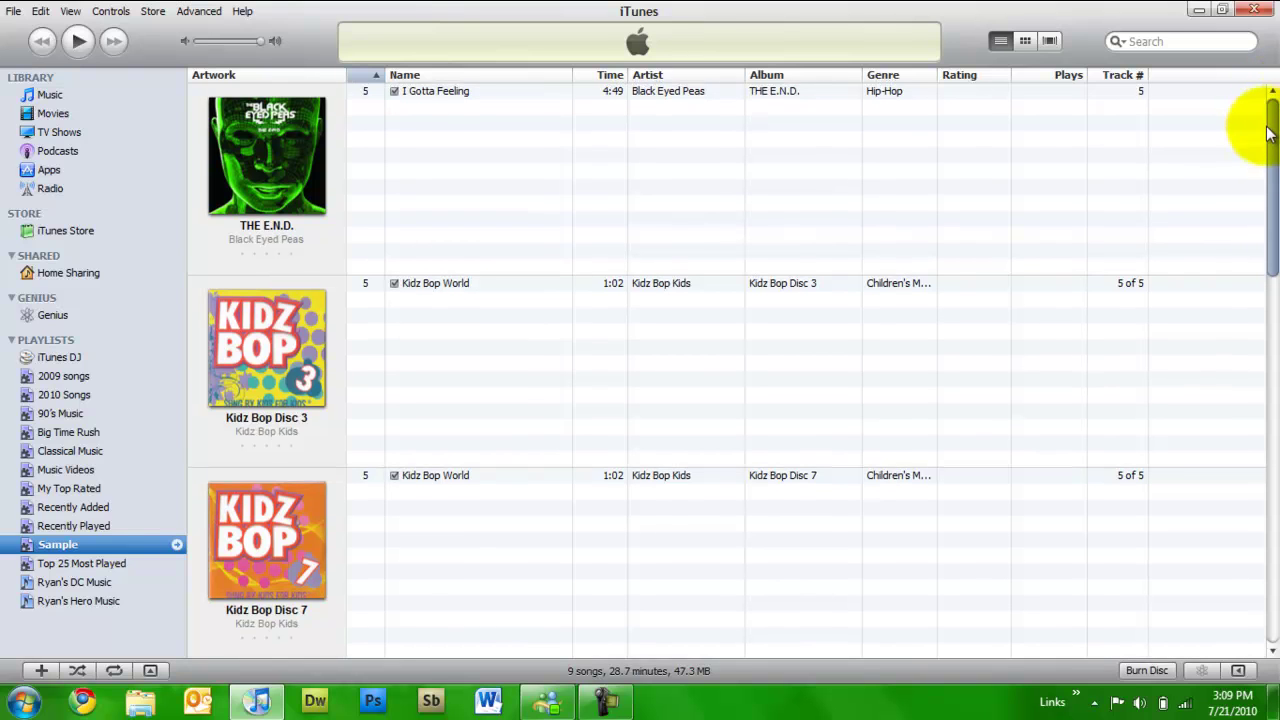
right_click(83, 563)
right_click(72, 544)
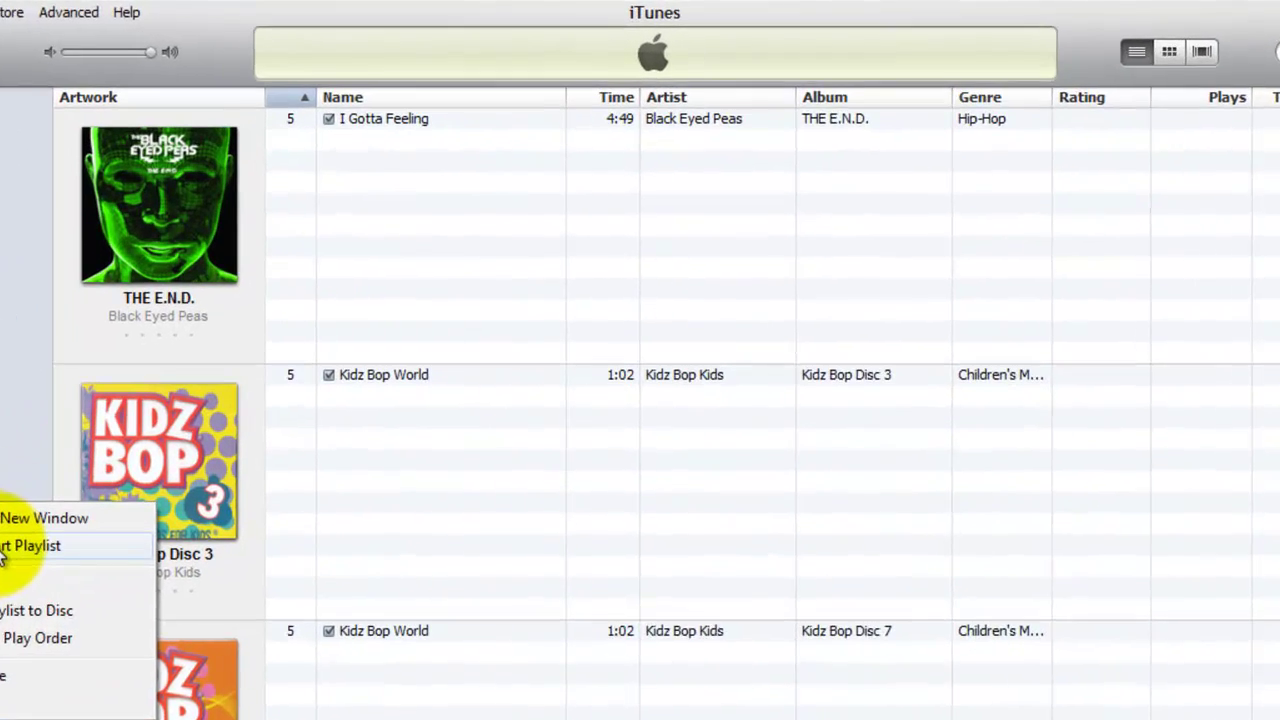
click(145, 414)
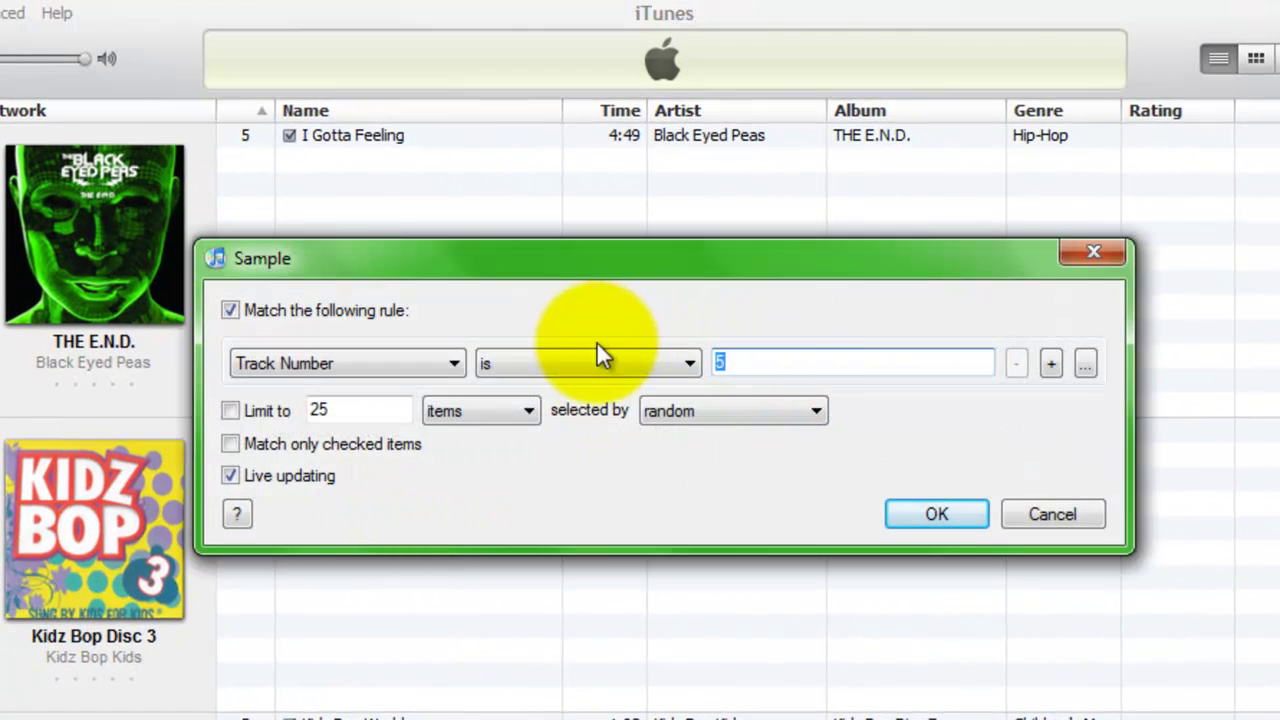
click(596, 356)
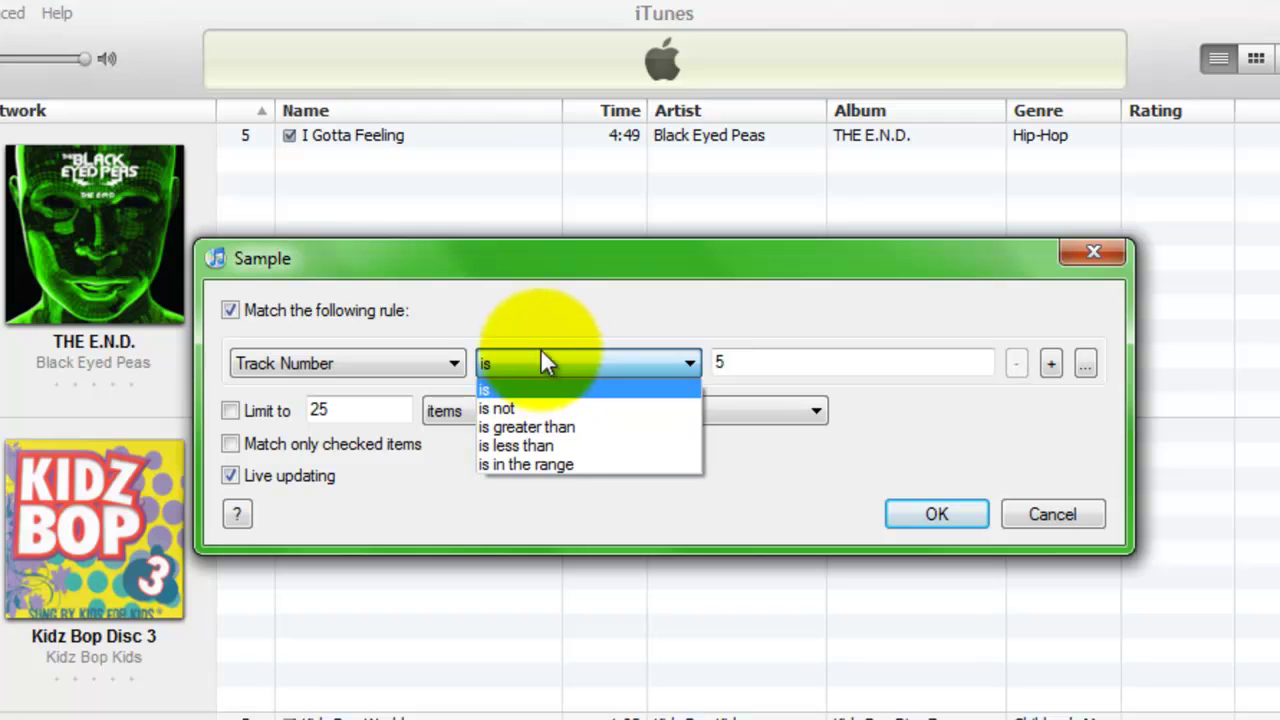
click(530, 256)
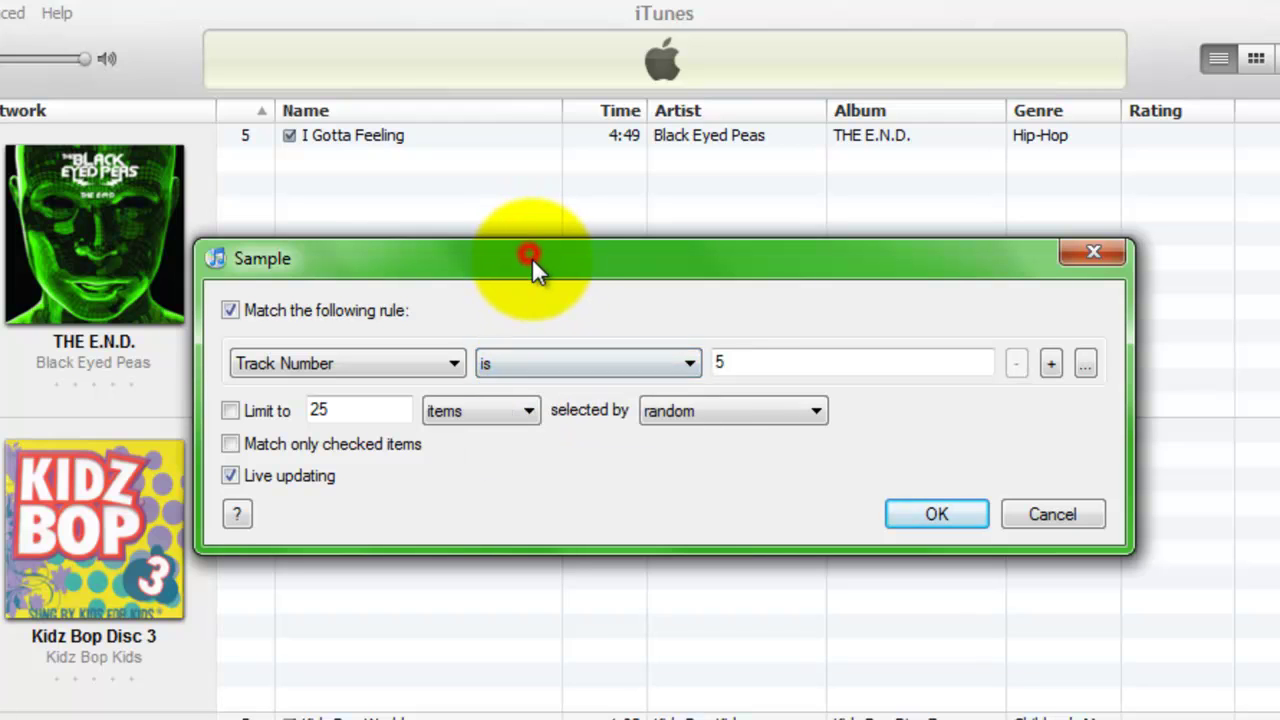
- Change the Sample playlist's rule to Album contains END and apply it
click(678, 362)
click(653, 363)
click(345, 371)
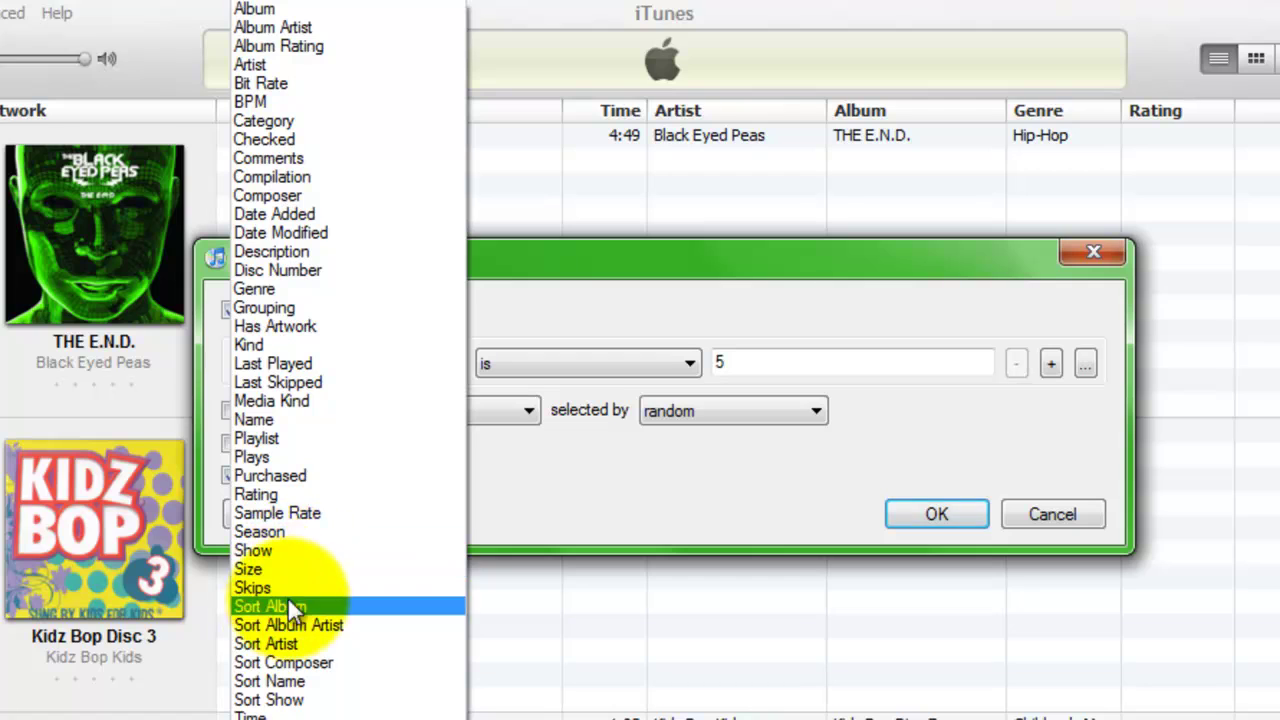
click(309, 12)
click(733, 363)
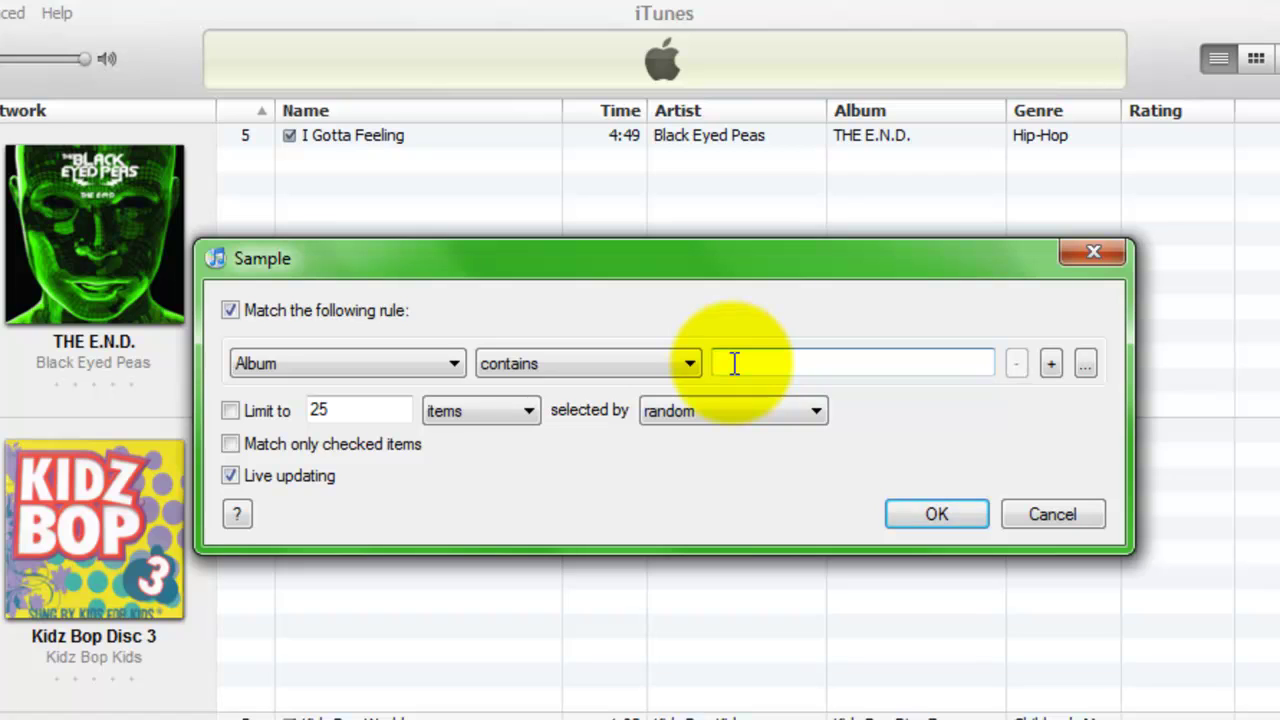
text(END)
key(Return)
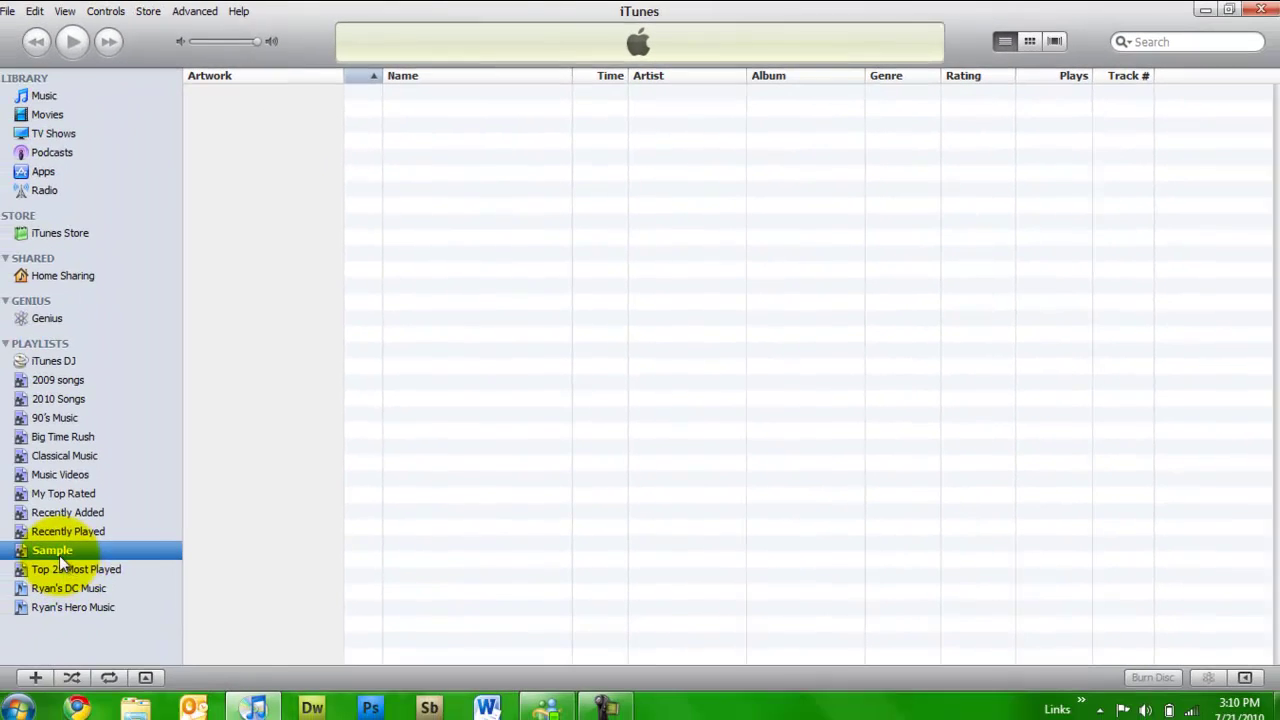
- Reopen the Sample playlist's rule, switch its album condition to "does not contain" and apply it
right_click(47, 546)
click(125, 577)
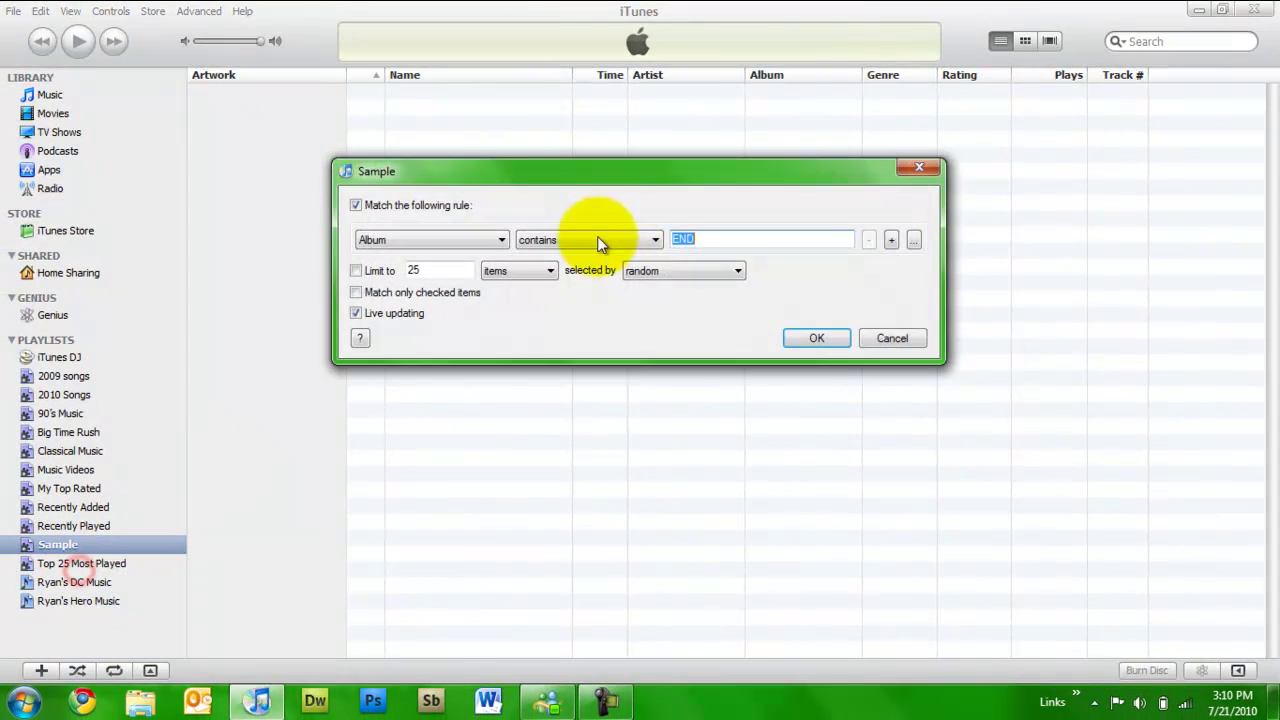
click(616, 241)
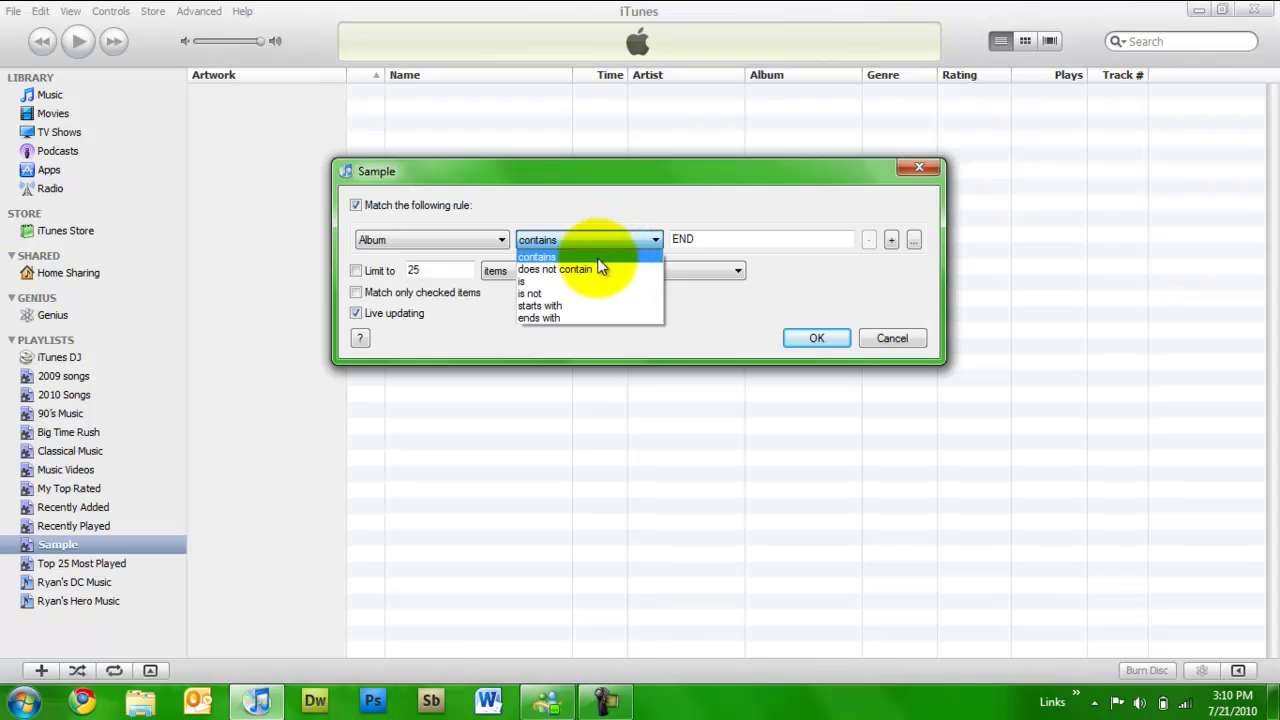
click(601, 269)
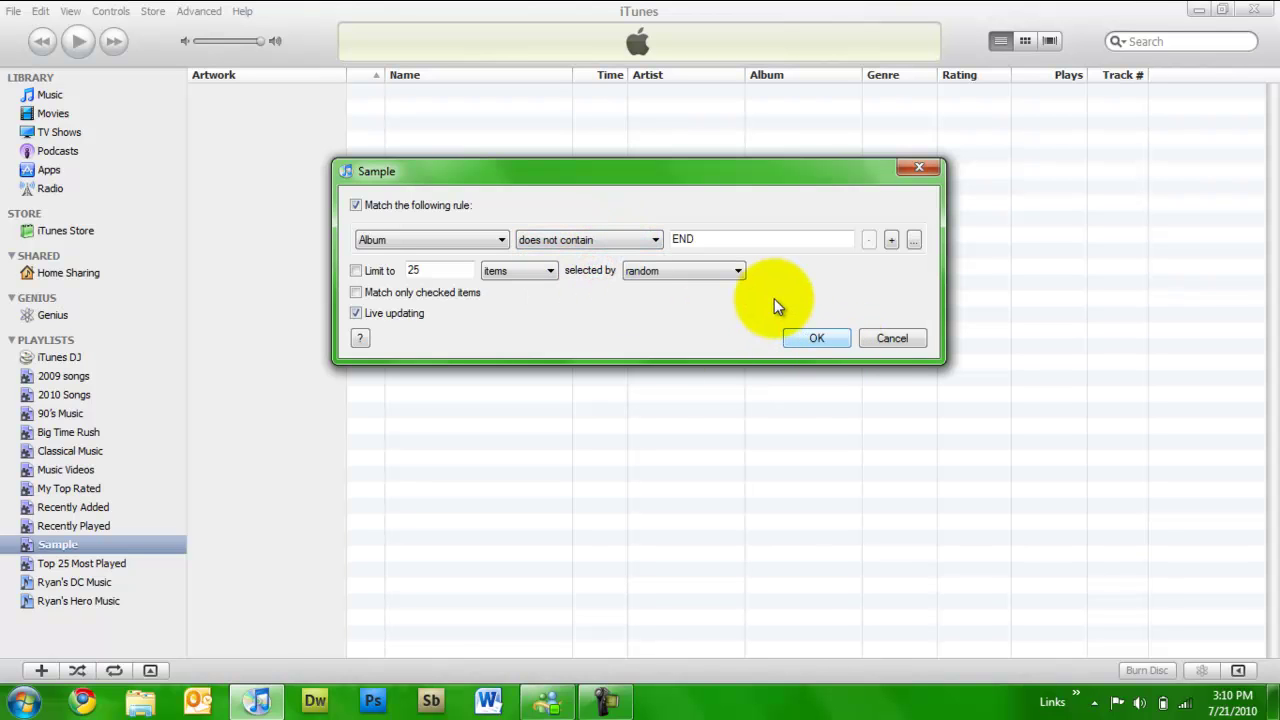
click(808, 338)
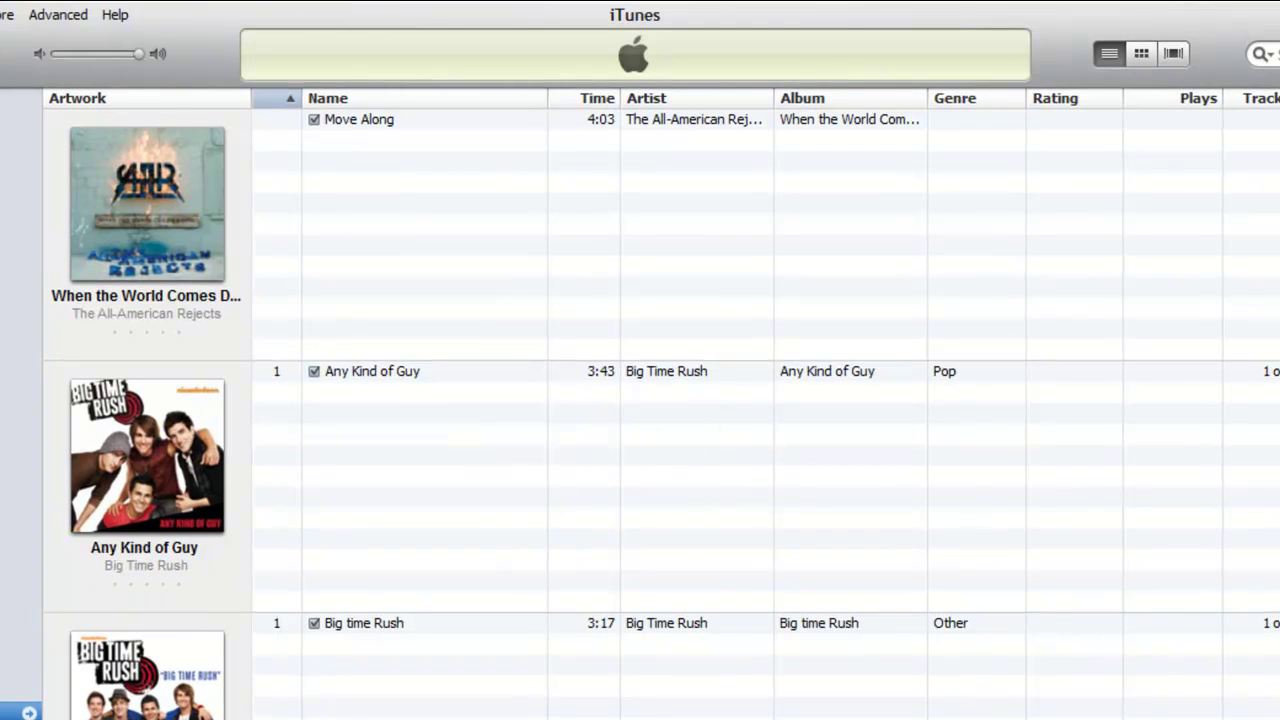
- Reopen the Sample playlist's rule, try the album condition "is not" and clear the album value
right_click(25, 712)
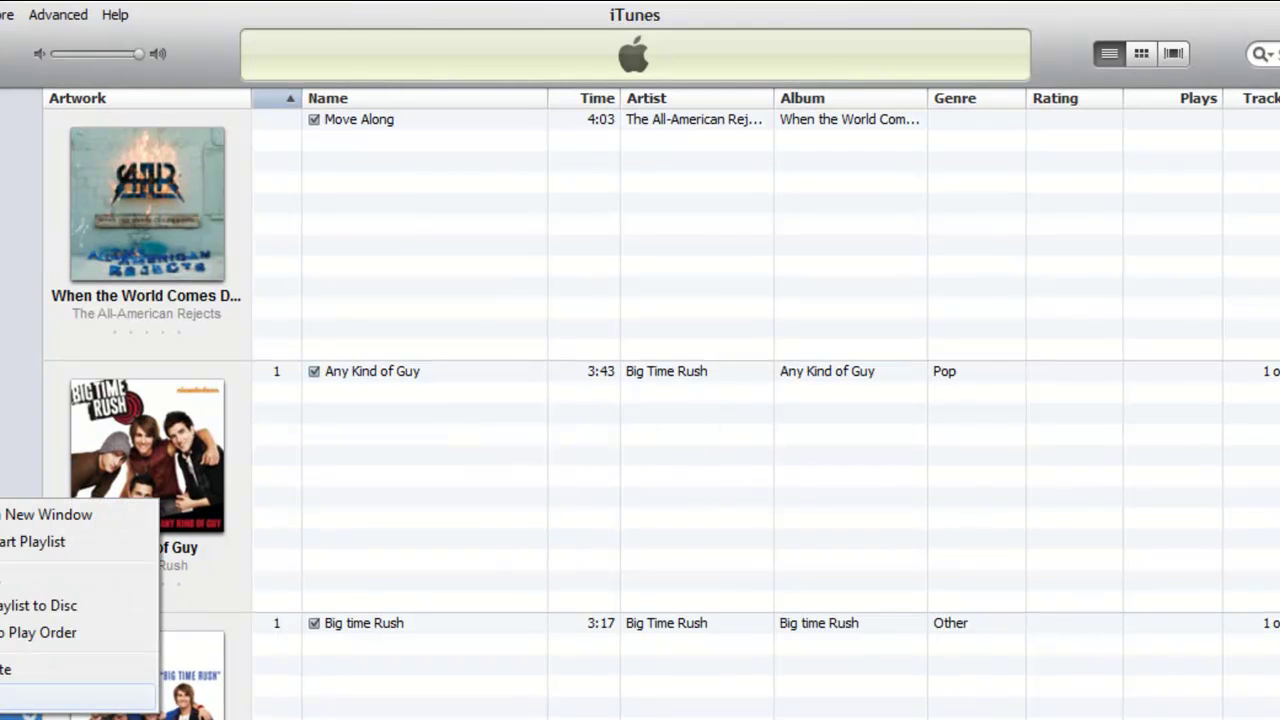
click(12, 541)
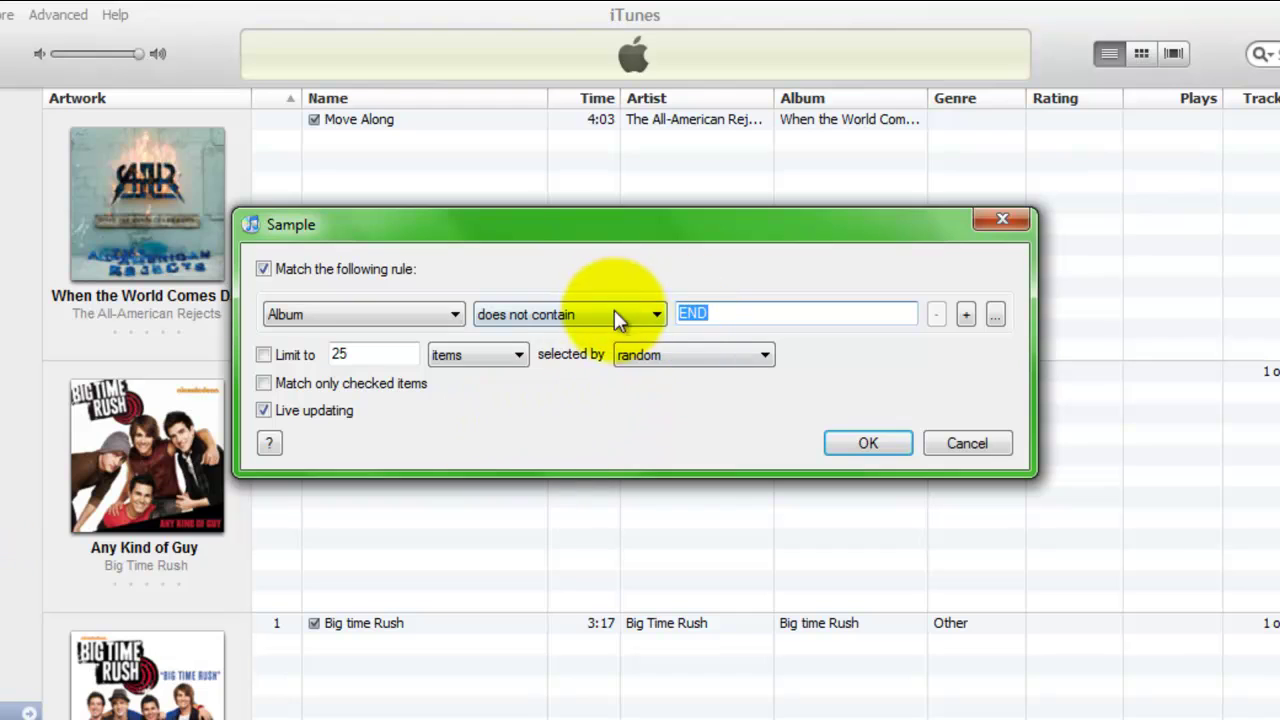
click(620, 316)
click(589, 382)
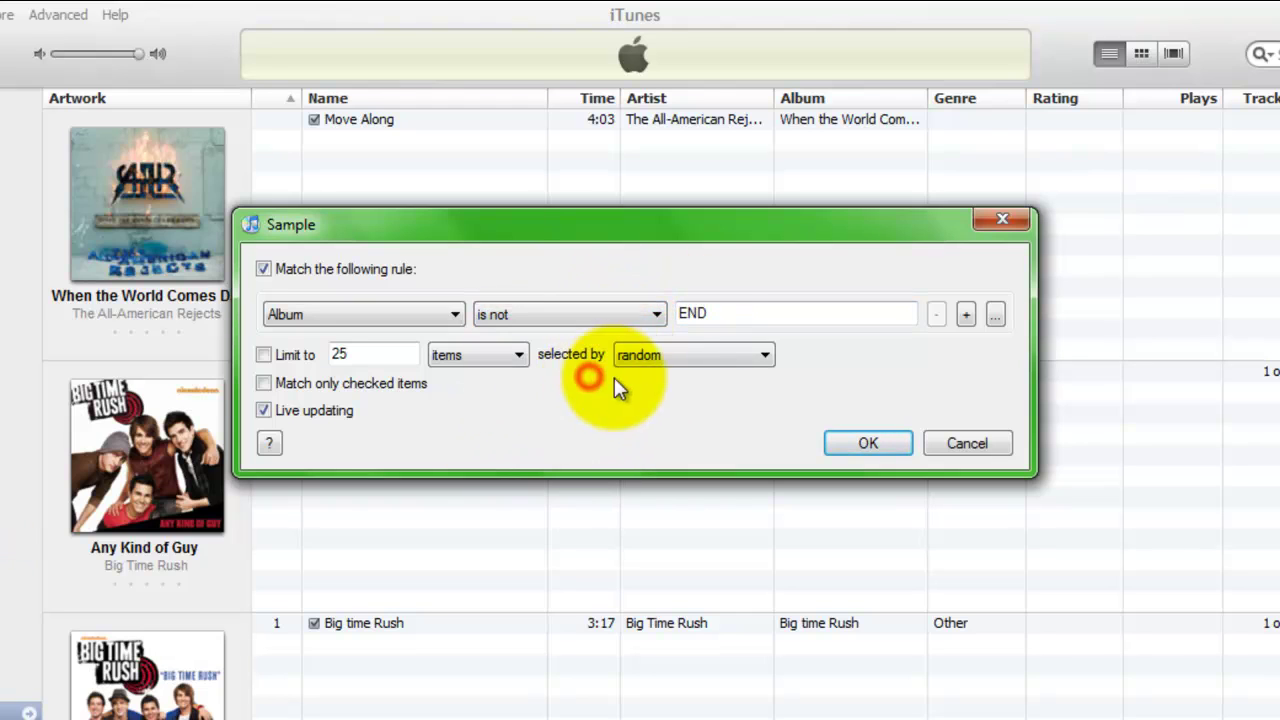
click(523, 313)
click(723, 313)
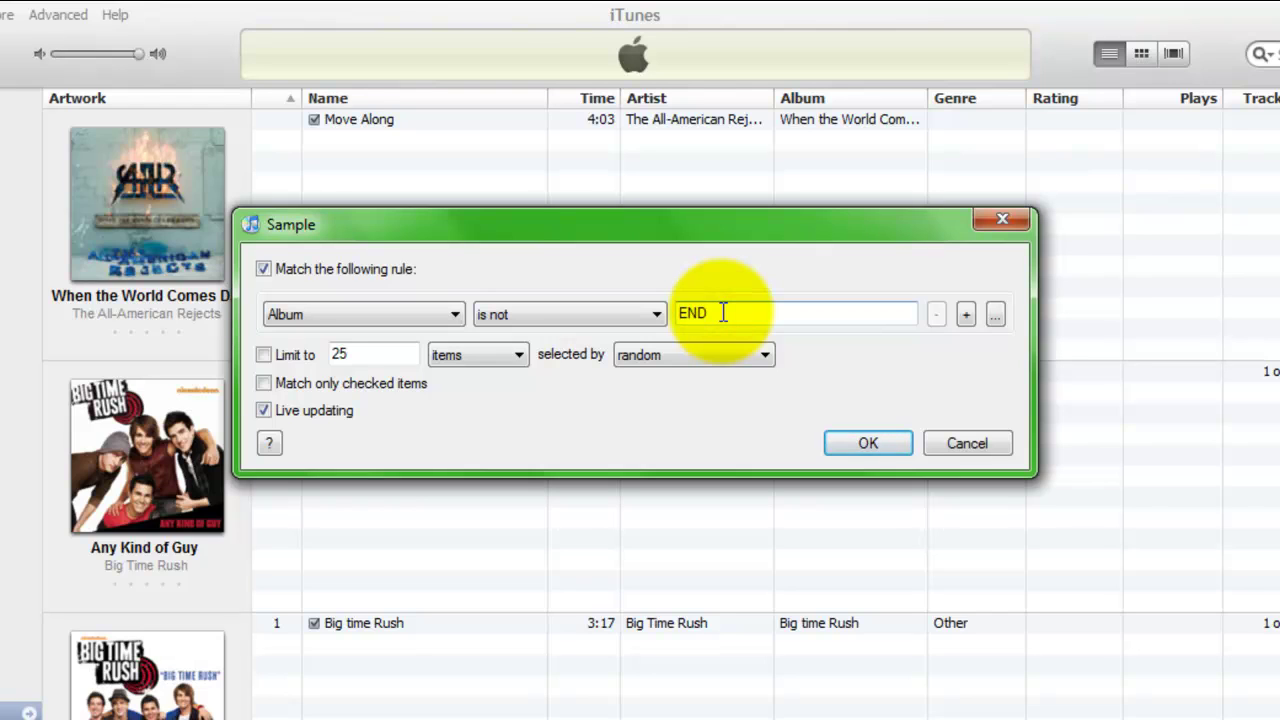
click(723, 313)
double_click(722, 313)
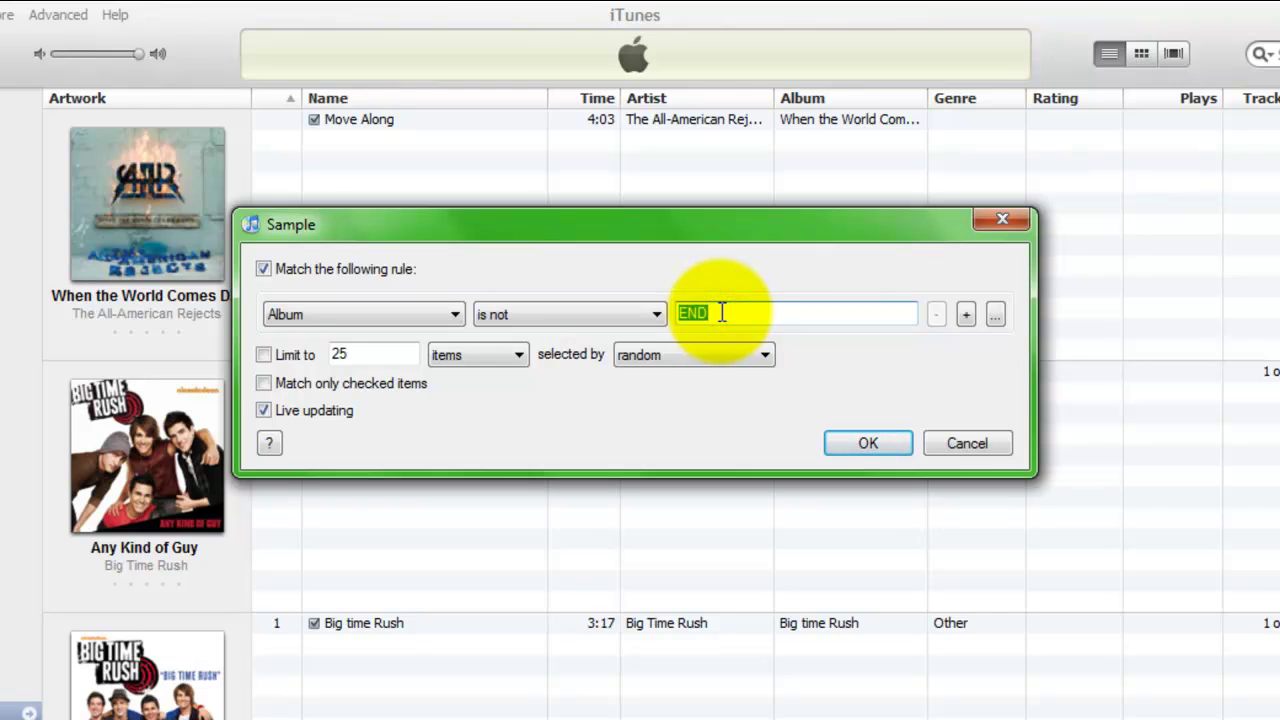
key(BackSpace)
- Switch the Sample playlist's rule to Time with the condition "is in the range"
click(378, 315)
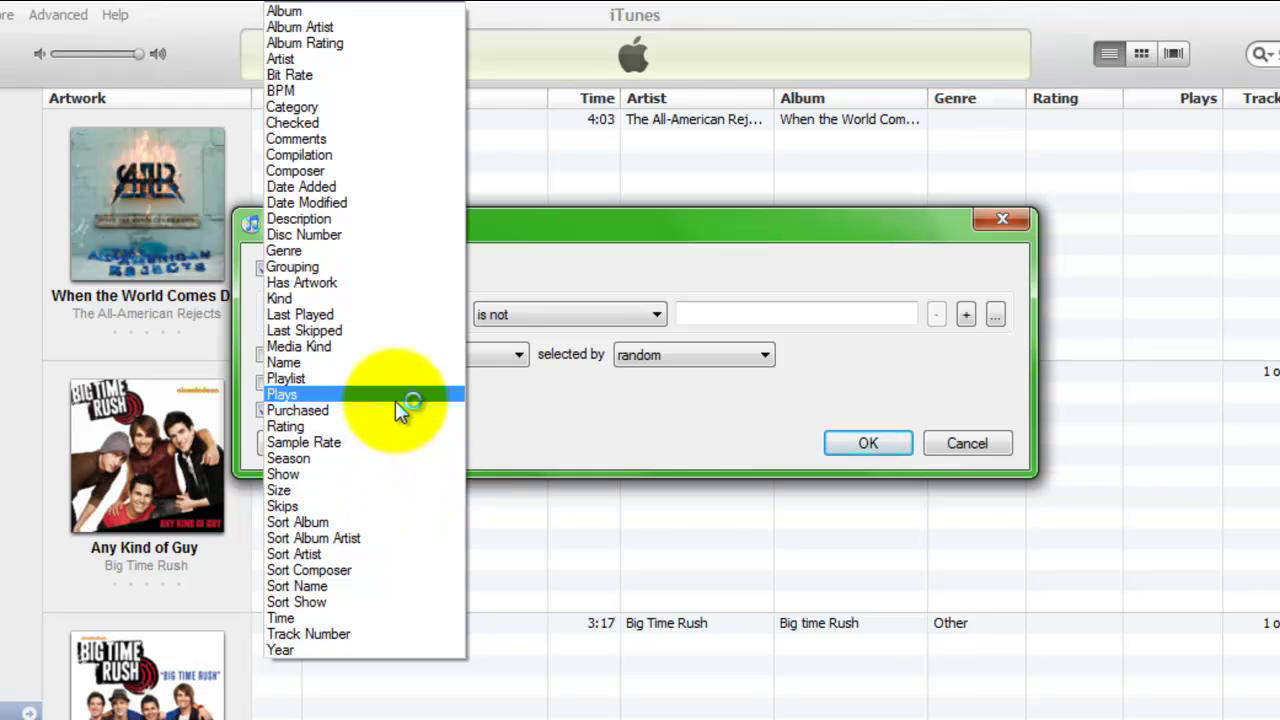
click(336, 619)
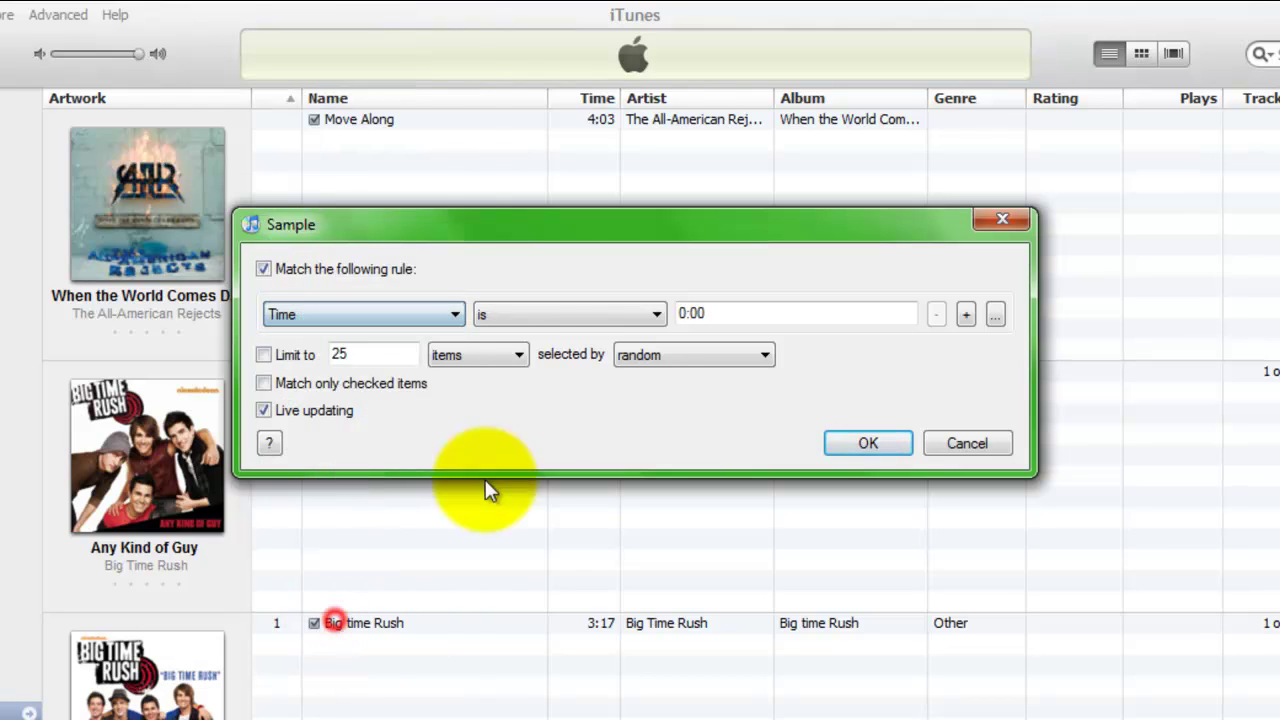
click(686, 313)
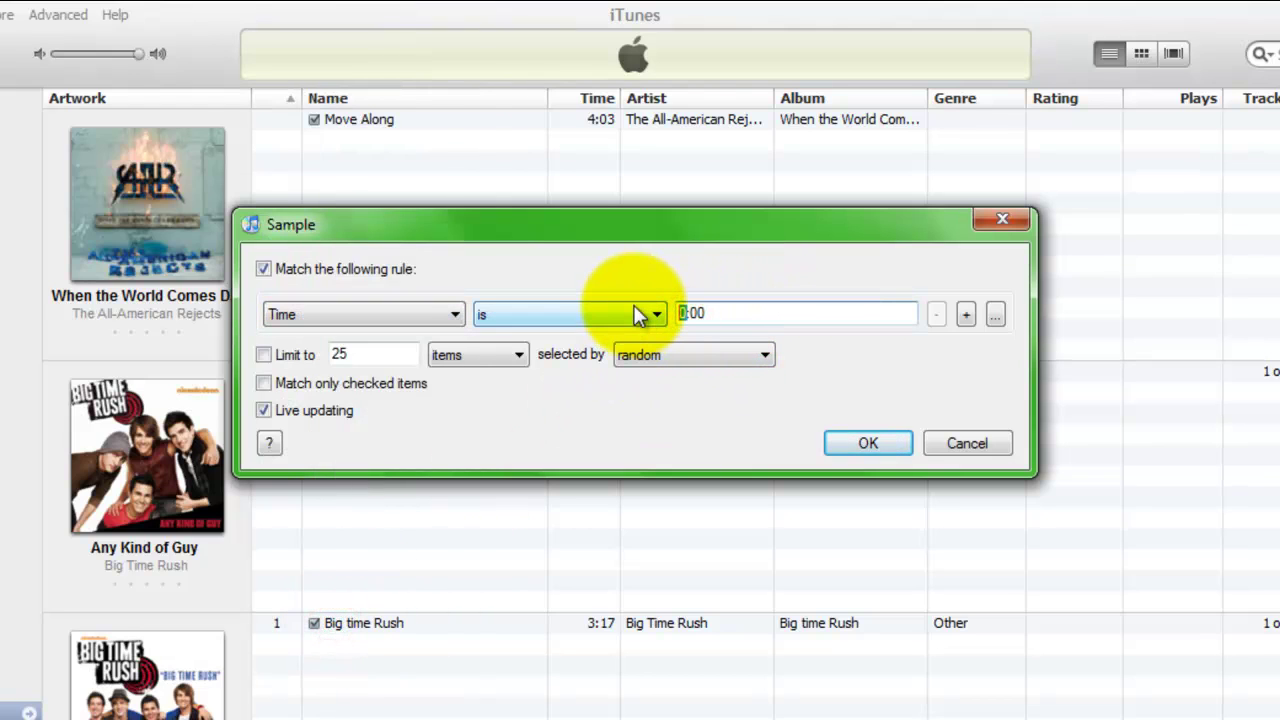
click(635, 310)
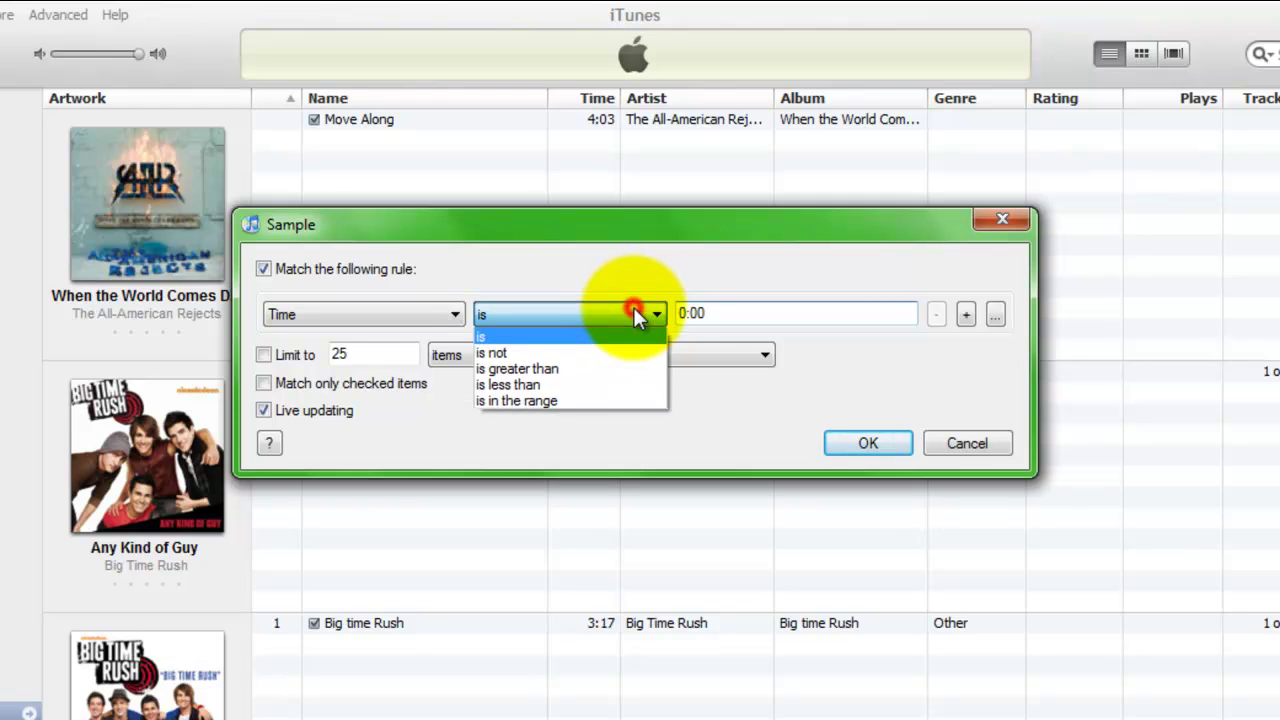
click(620, 400)
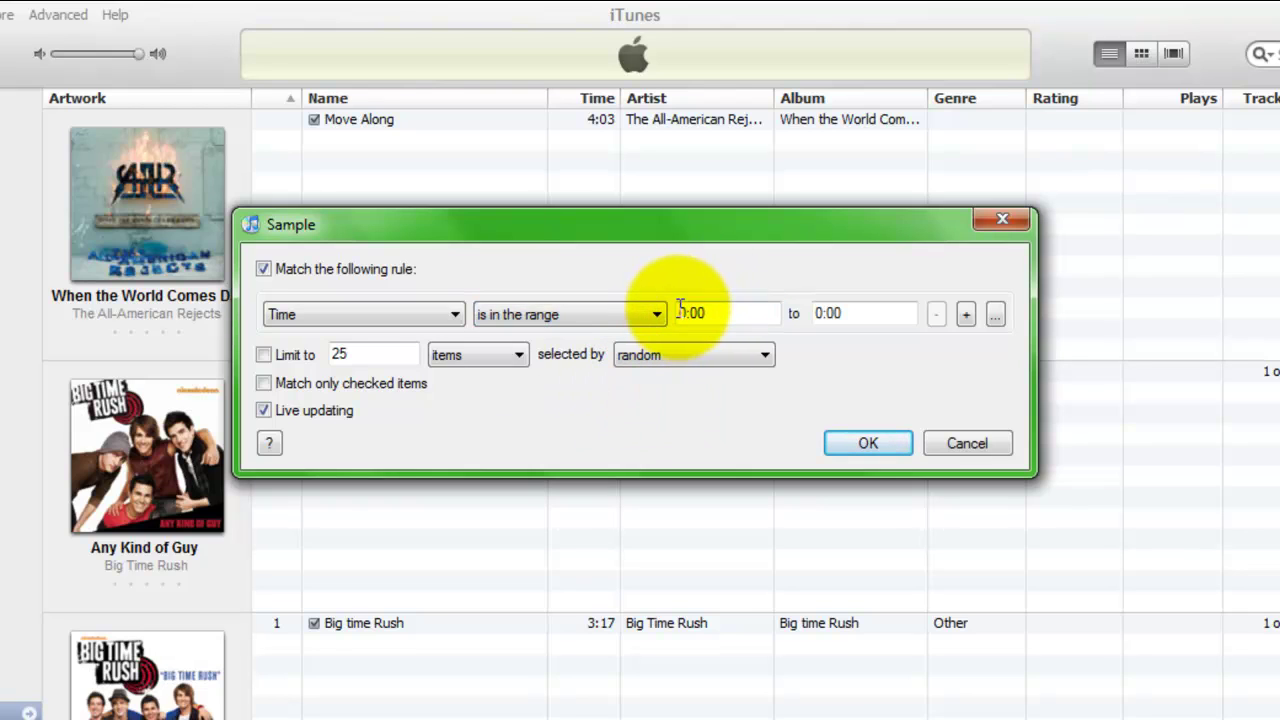
- Set the rule's time range from 3:00 to 5:00 and apply it to the Sample playlist
drag(680, 313, 755, 318)
click(755, 318)
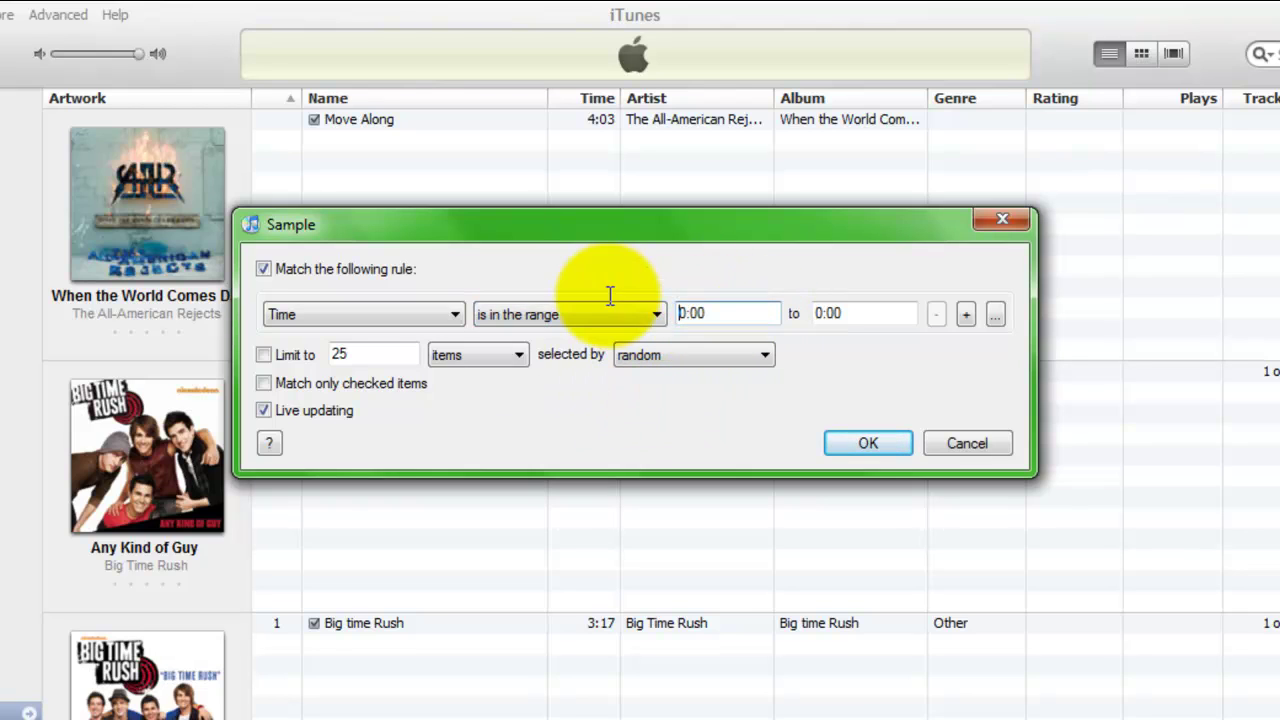
key(Delete)
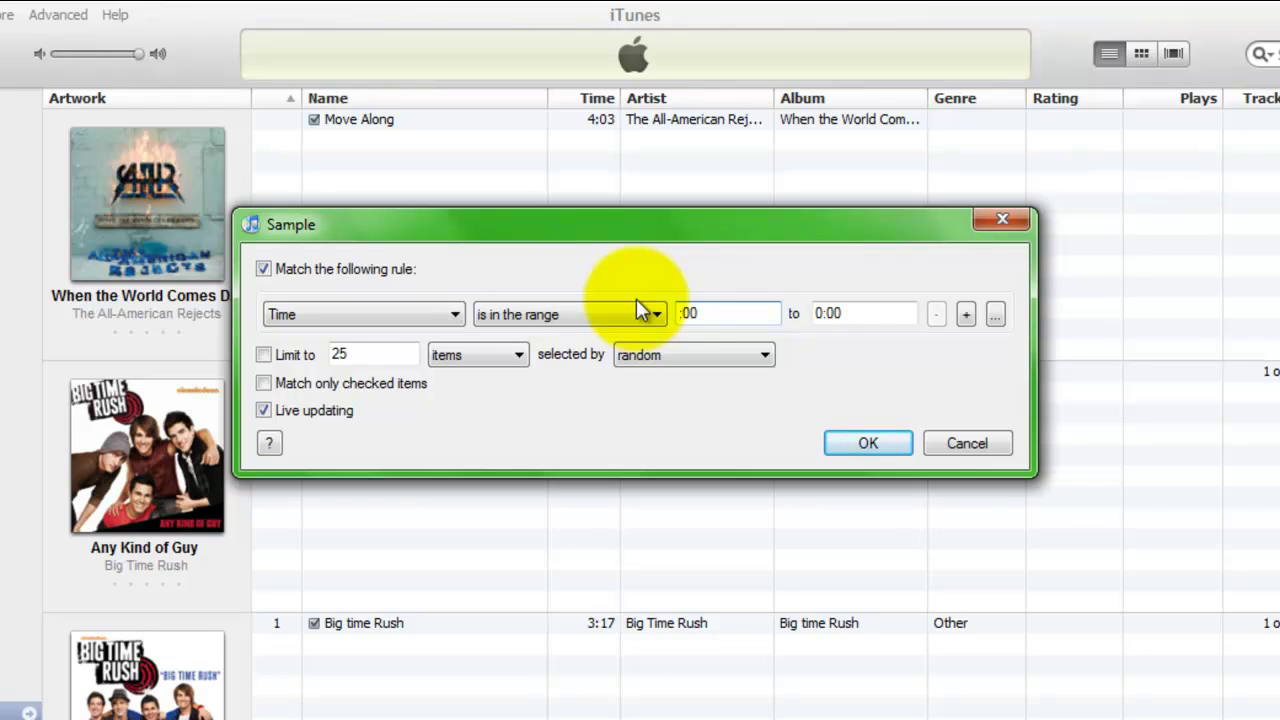
text(3)
double_click(851, 313)
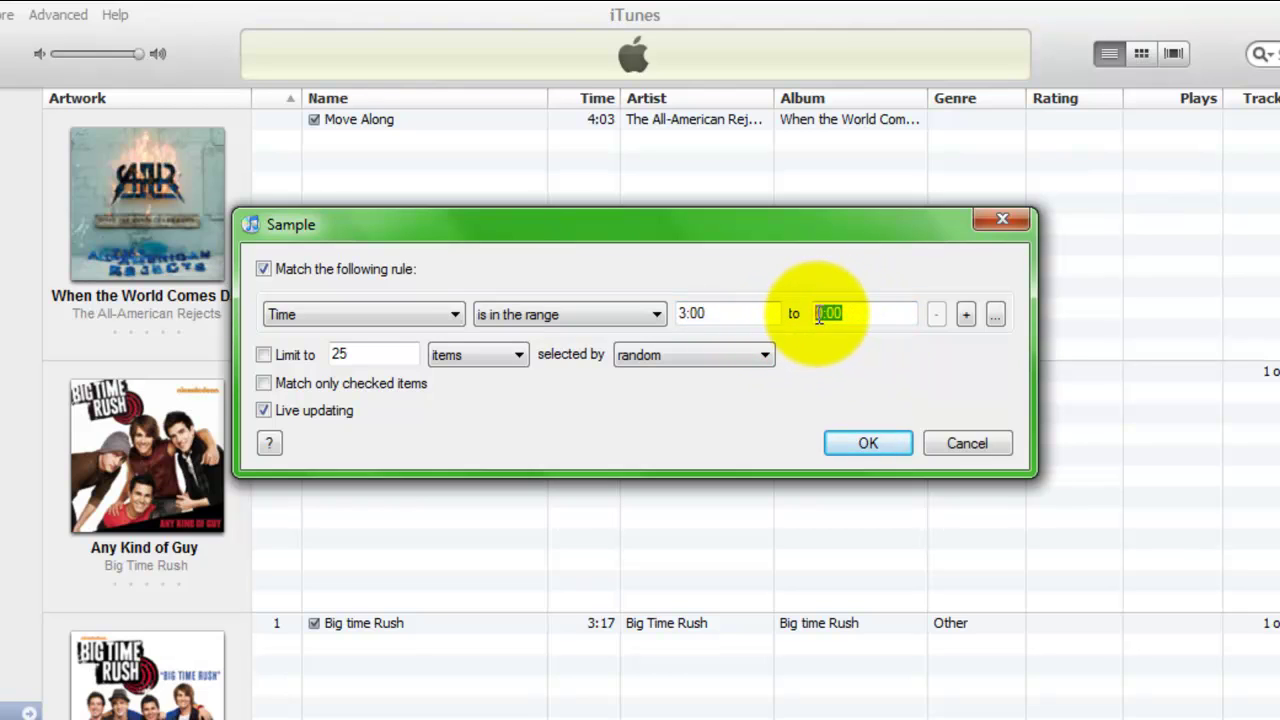
drag(816, 313, 824, 316)
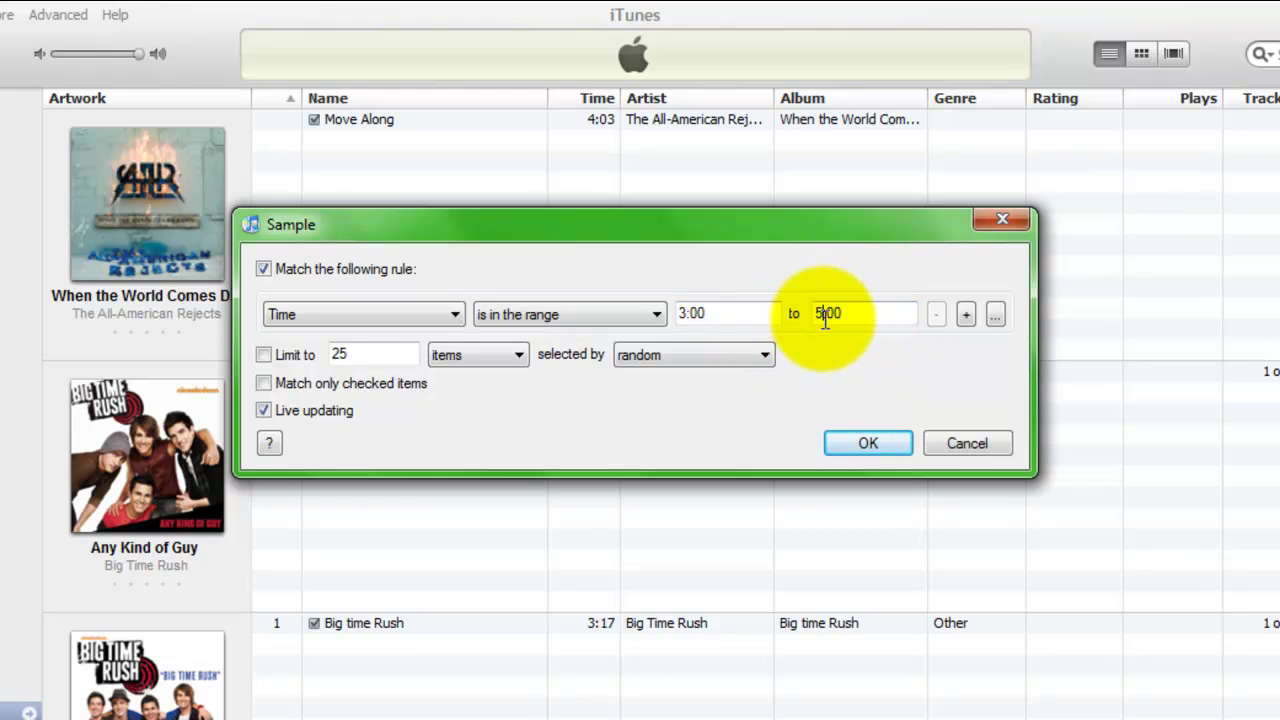
text(5)
key(Return)
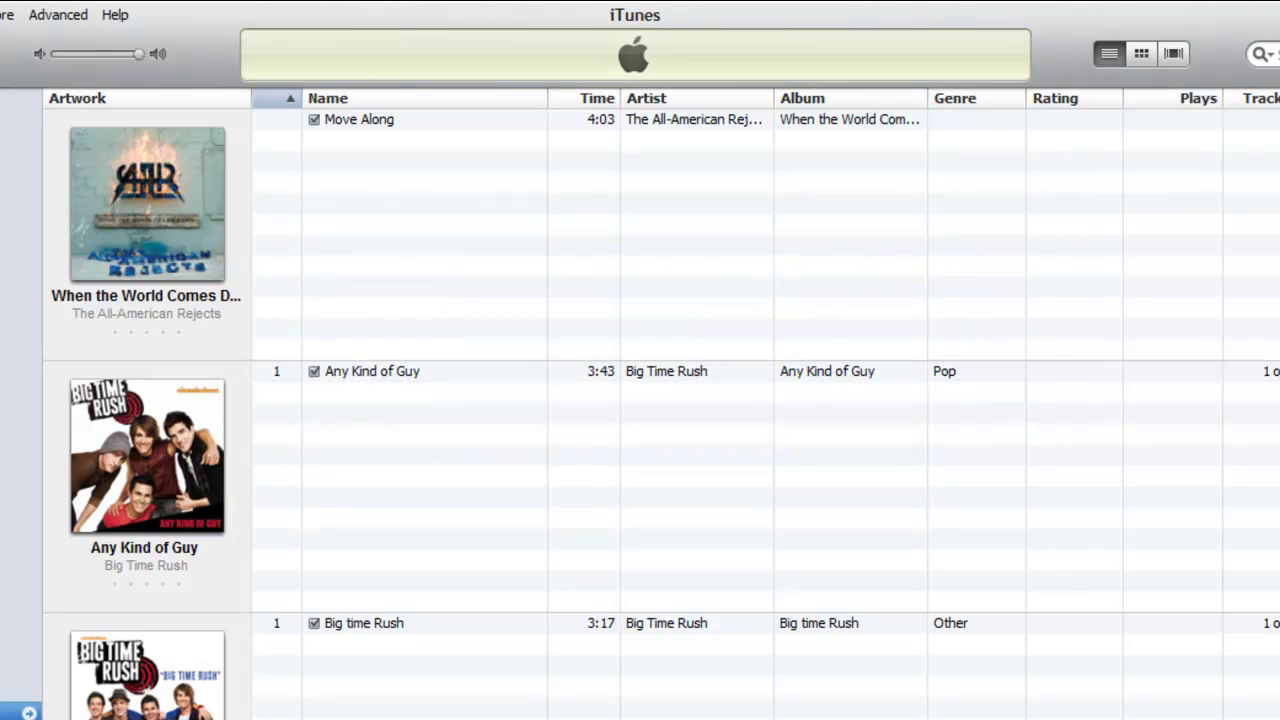
- Look over the Sample playlist's songs, then delete the playlist
scroll(662, 414, down, 15)
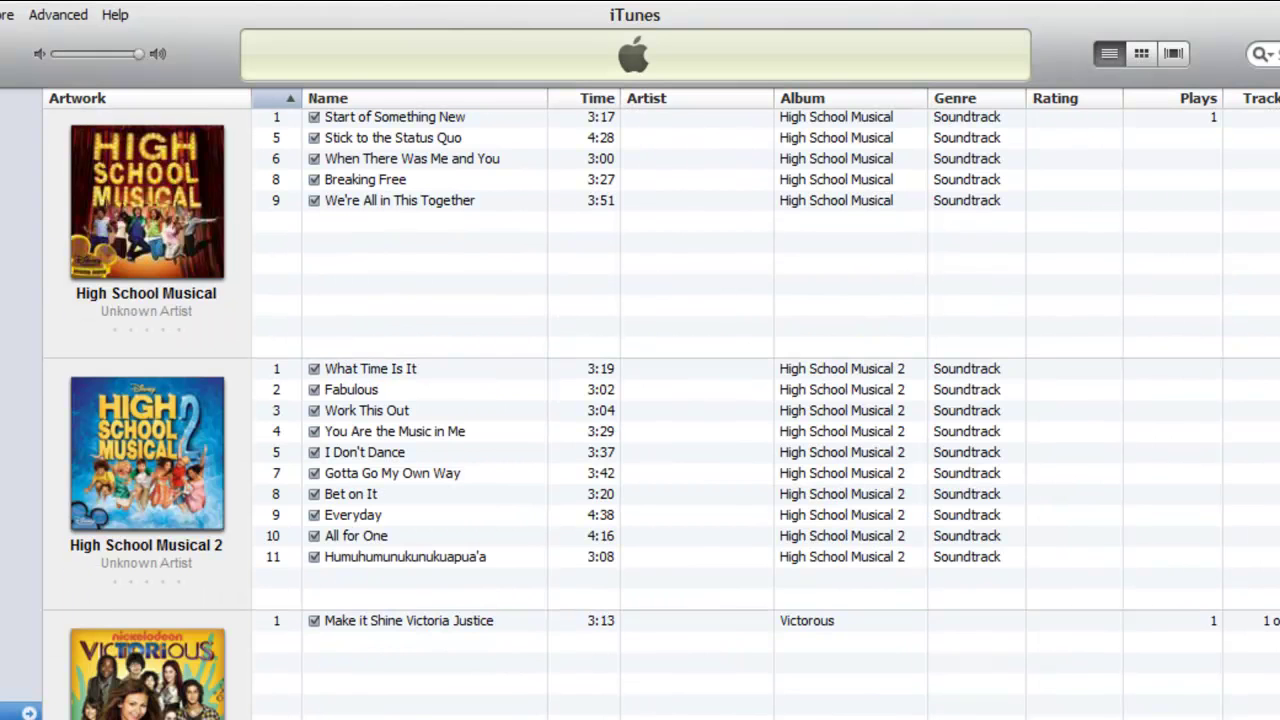
scroll(662, 414, down, 20)
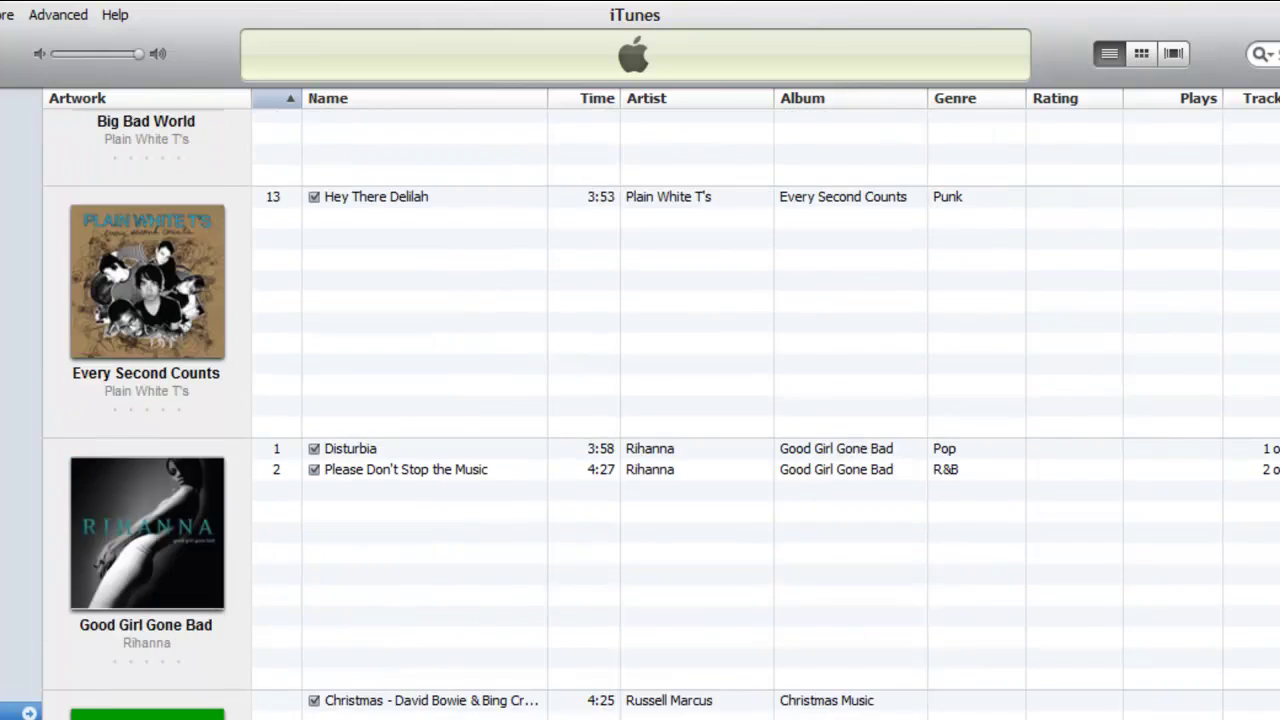
scroll(662, 414, up, 10)
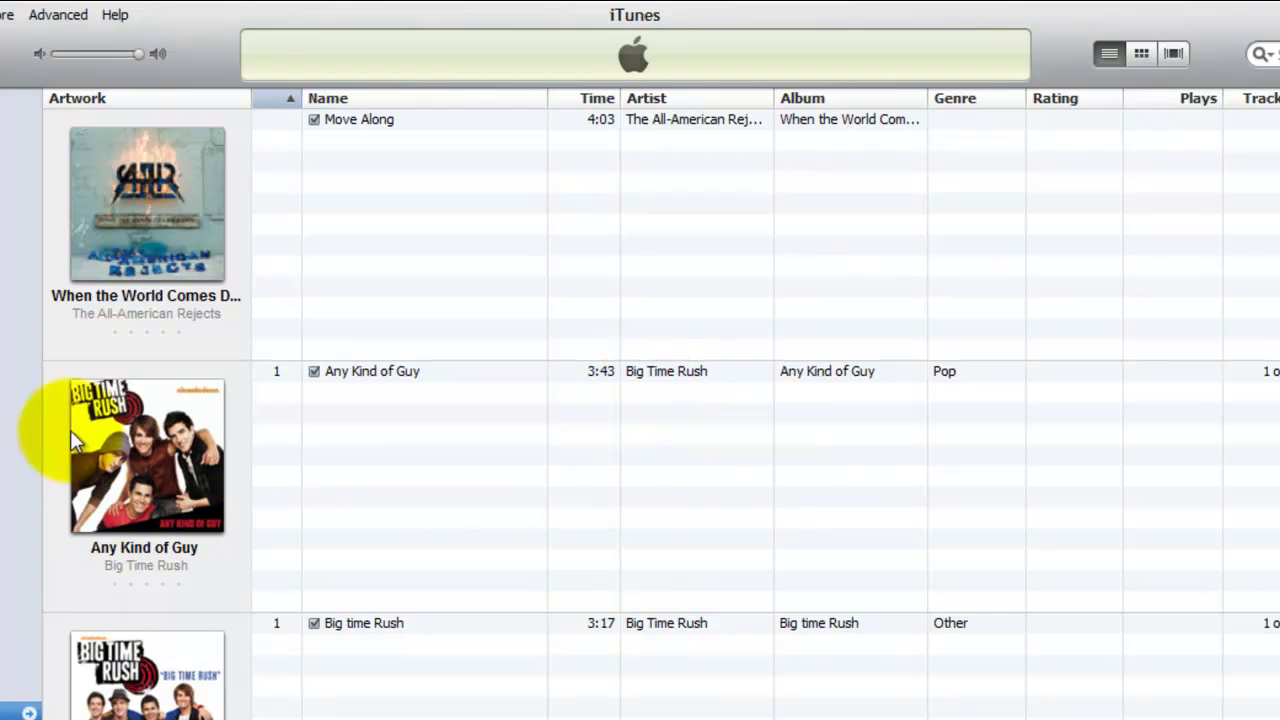
right_click(8, 700)
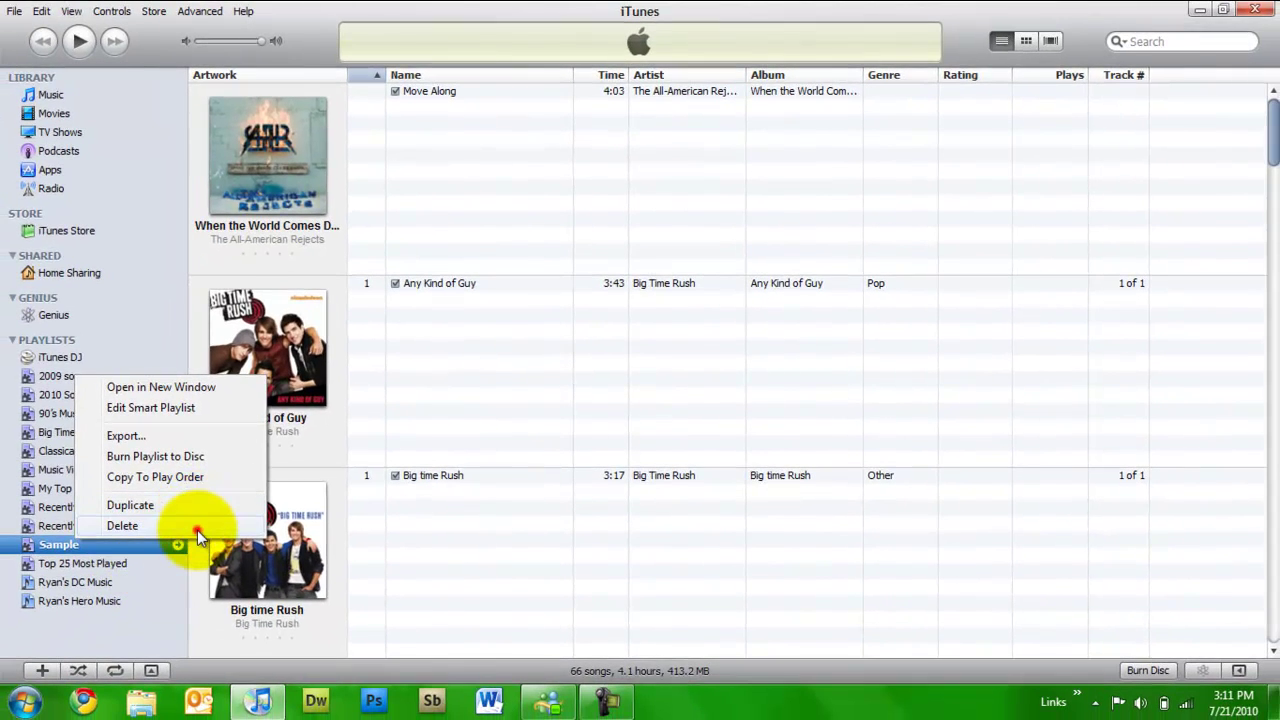
click(200, 527)
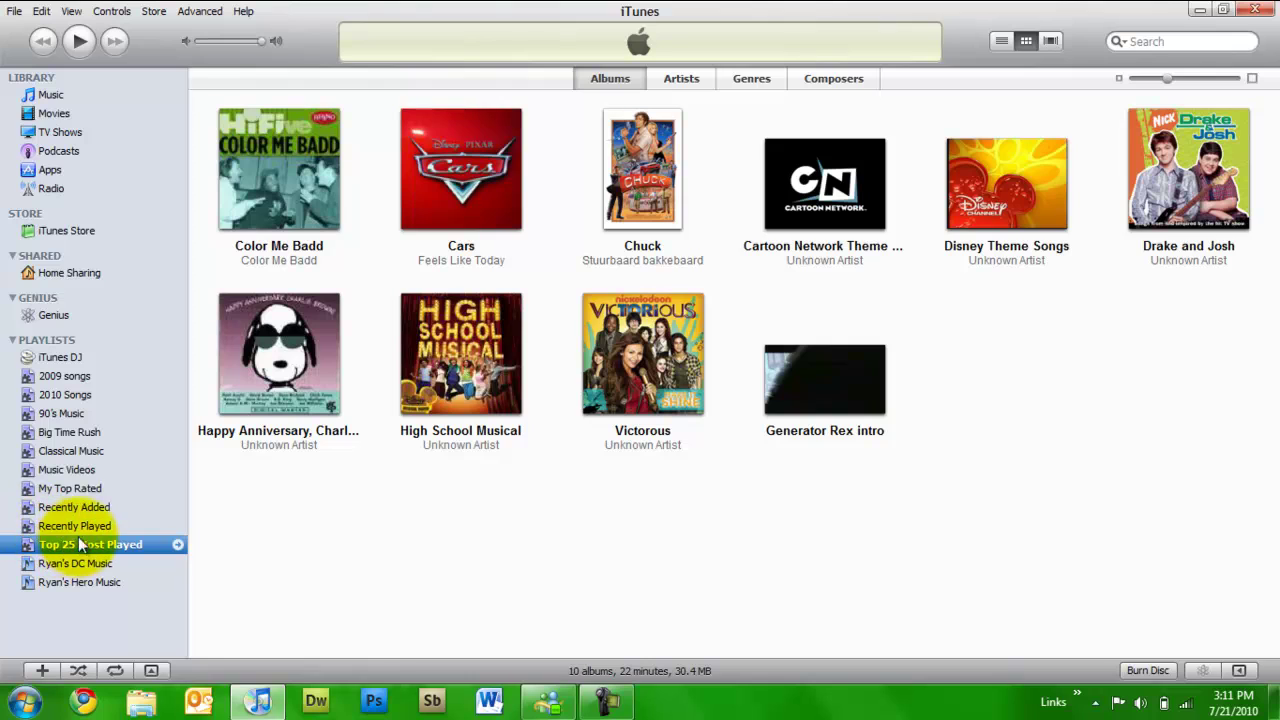
- Browse the Classical Music, Music Videos, My Top Rated, Recently Added, Recently Played, Top 25 Most Played and iTunes DJ playlists
click(69, 453)
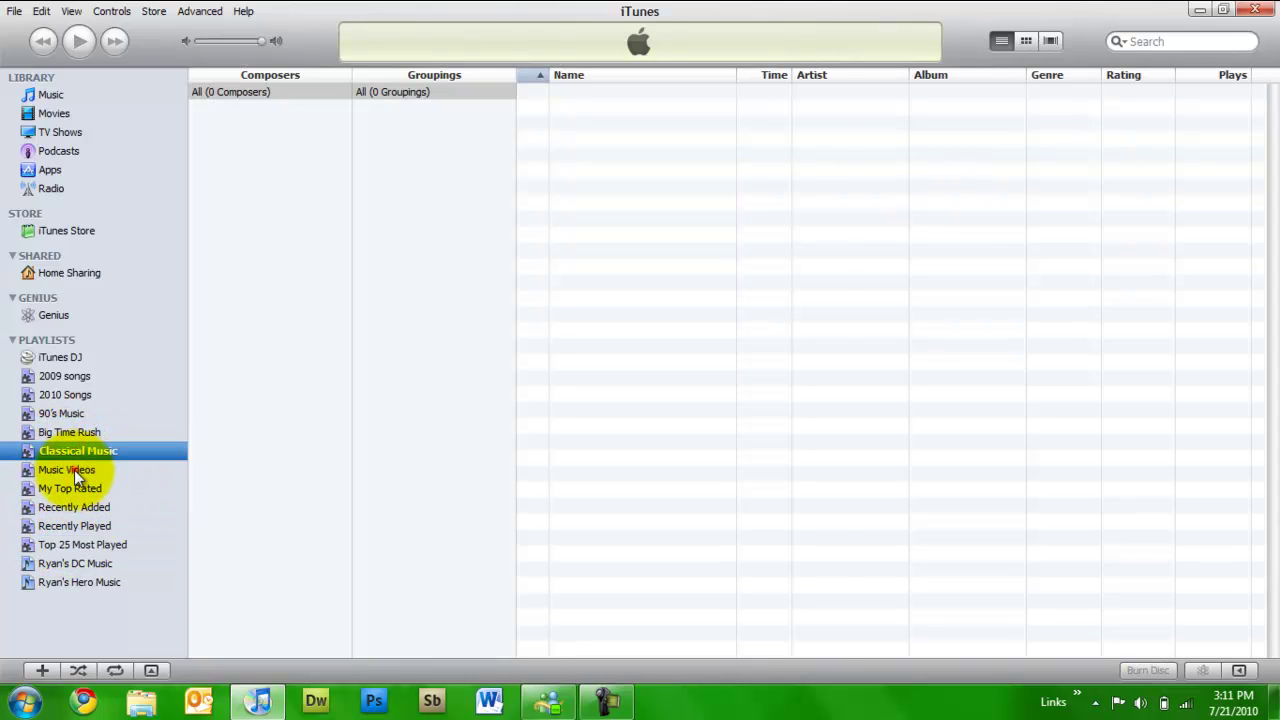
click(79, 474)
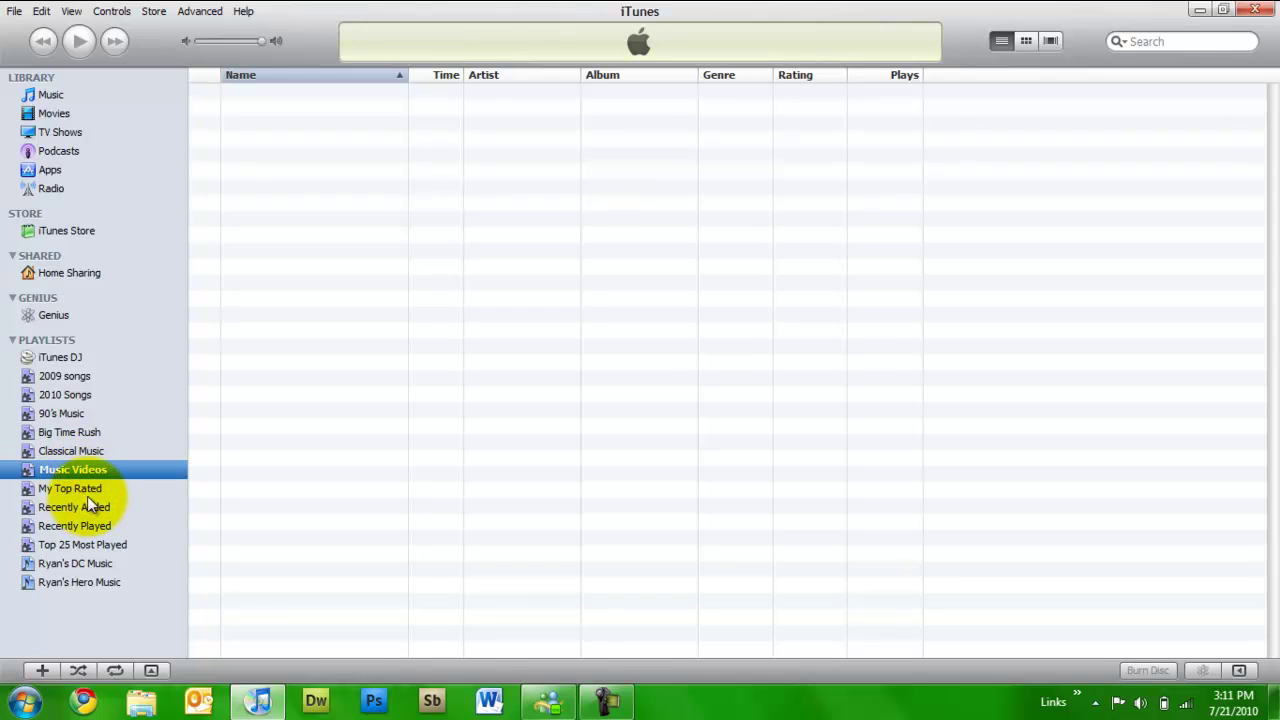
click(93, 489)
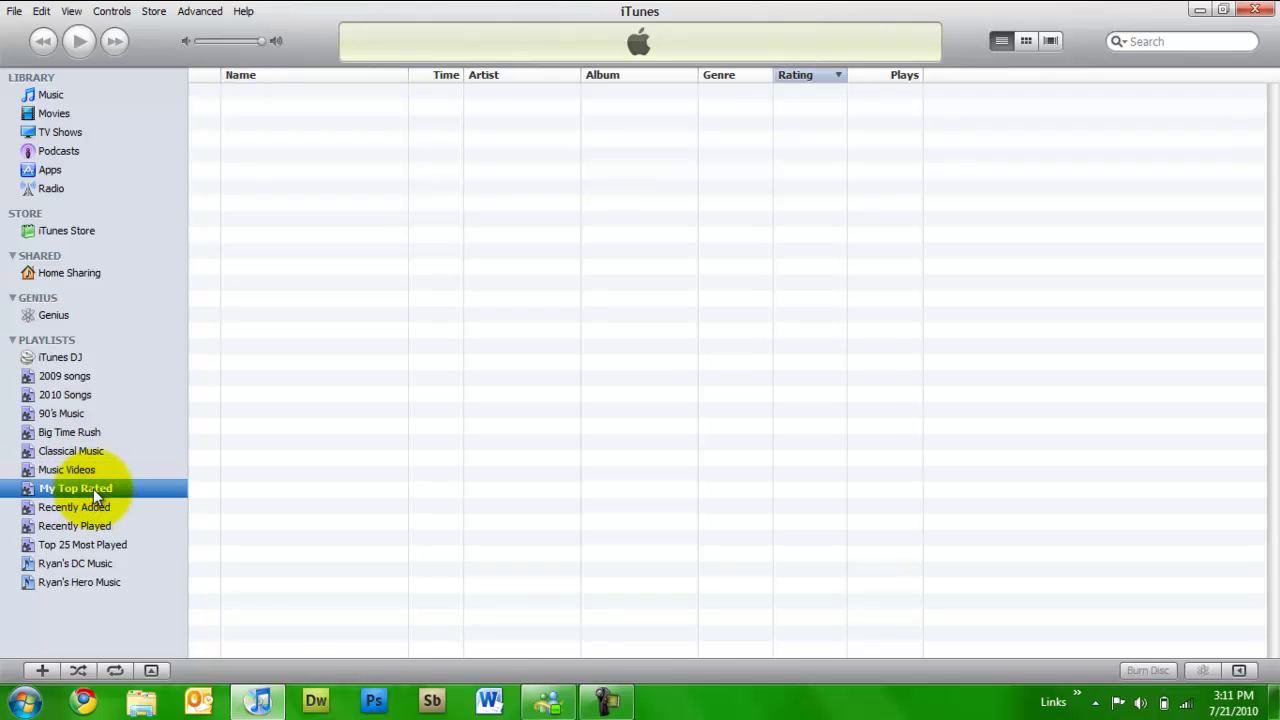
click(92, 508)
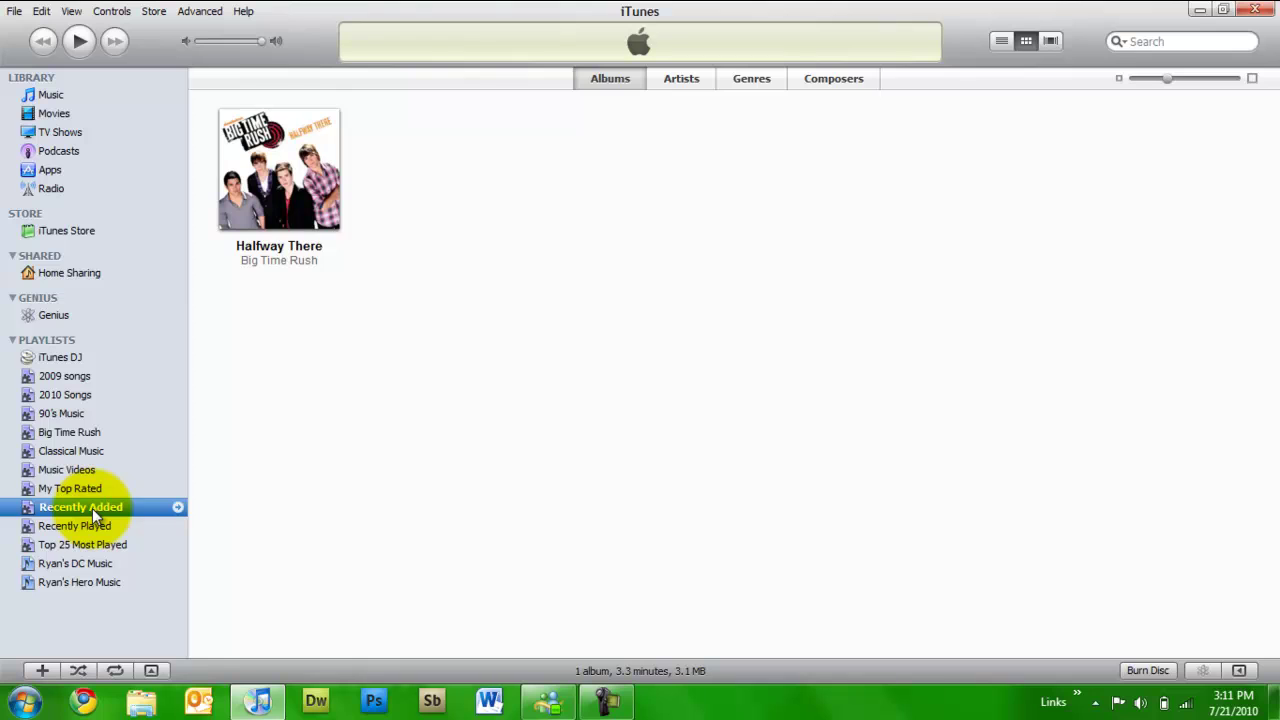
click(95, 528)
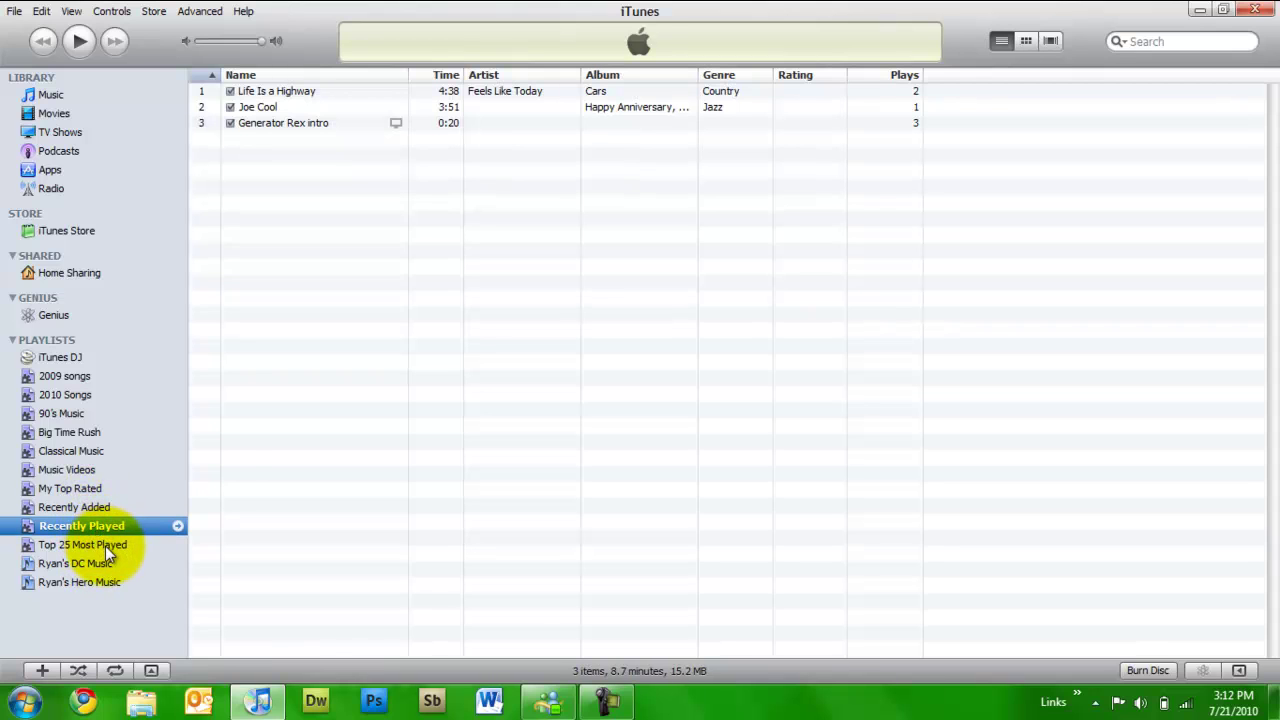
click(73, 545)
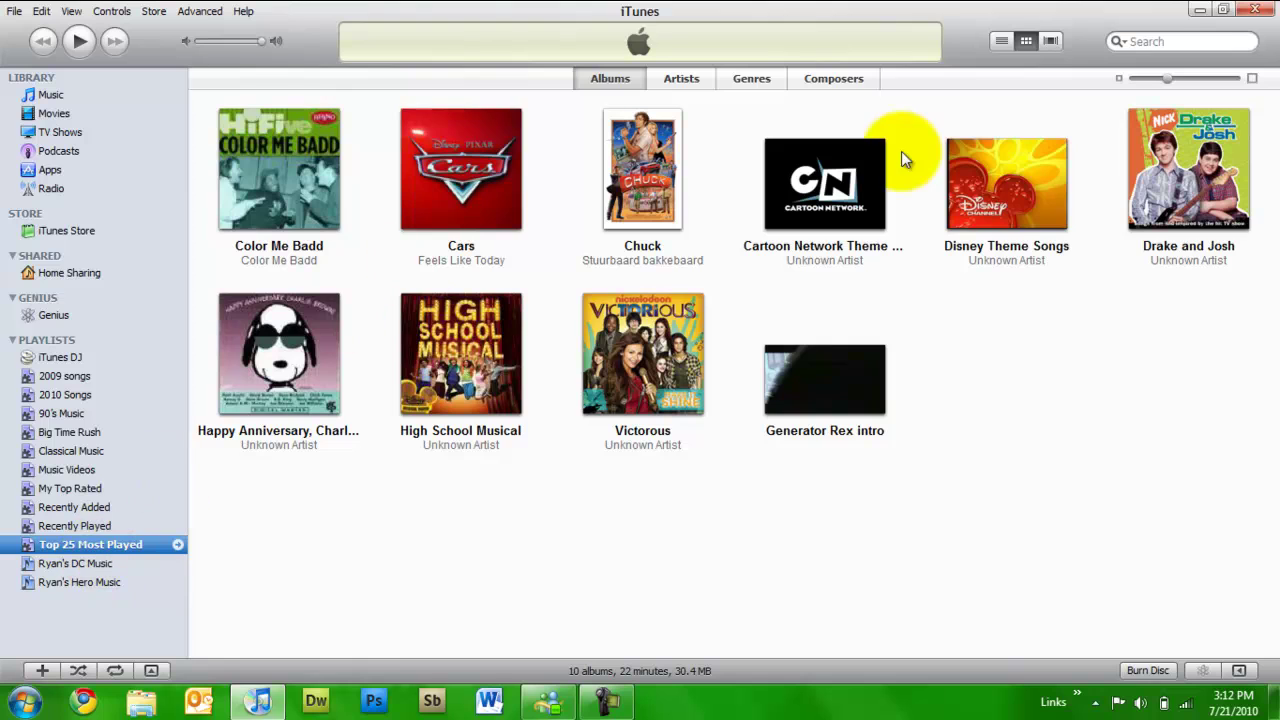
drag(1247, 517, 217, 545)
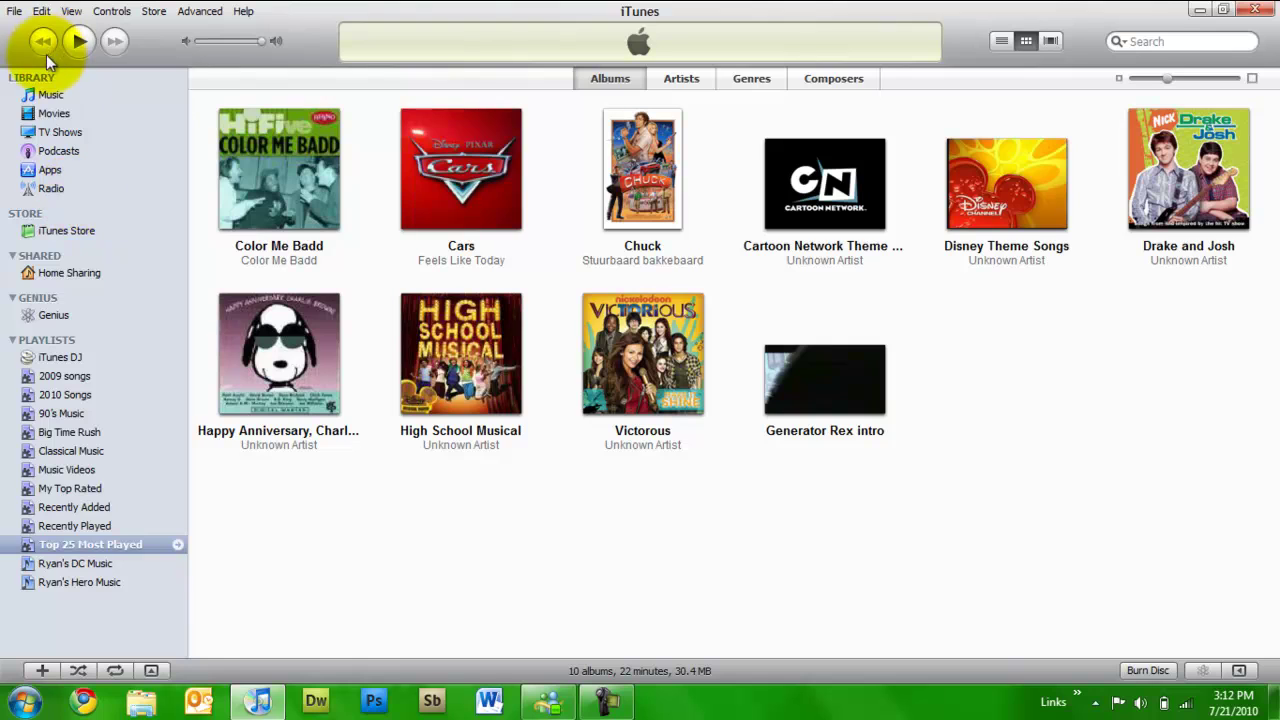
click(37, 359)
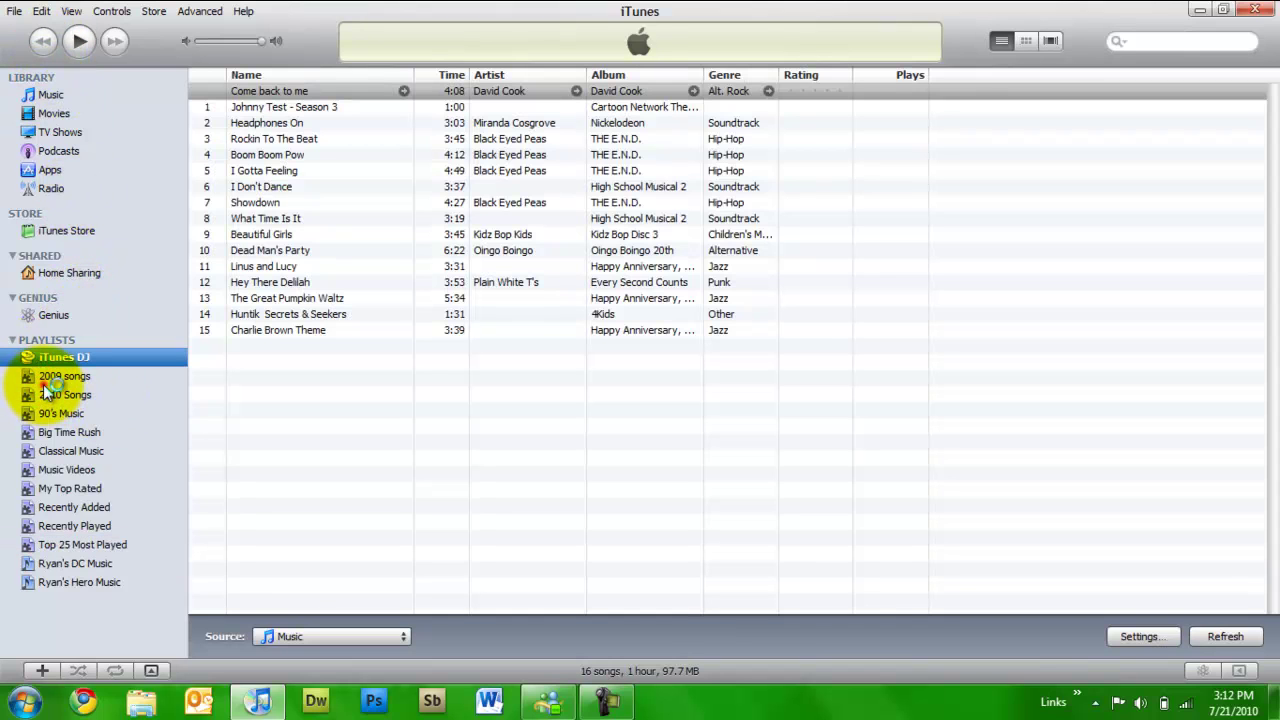
- Look through the songs in the 2009 songs playlist
click(43, 375)
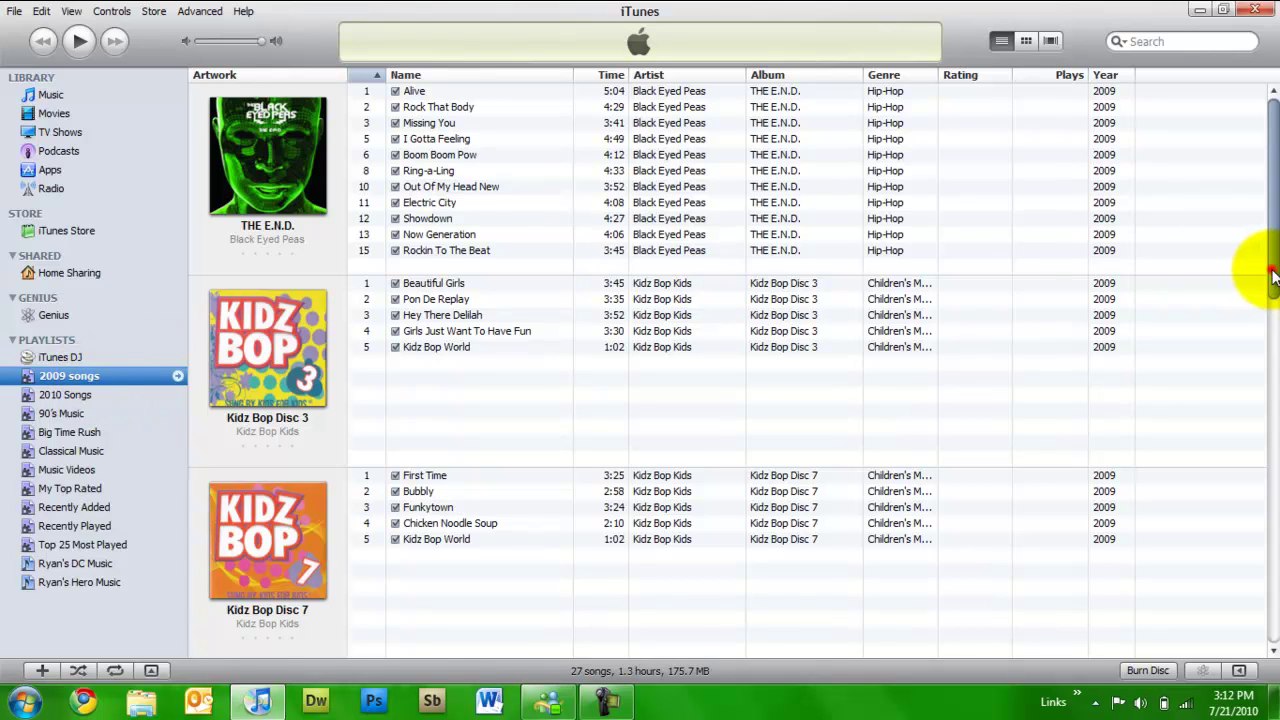
drag(1270, 268, 1270, 318)
scroll(1243, 607, down, 15)
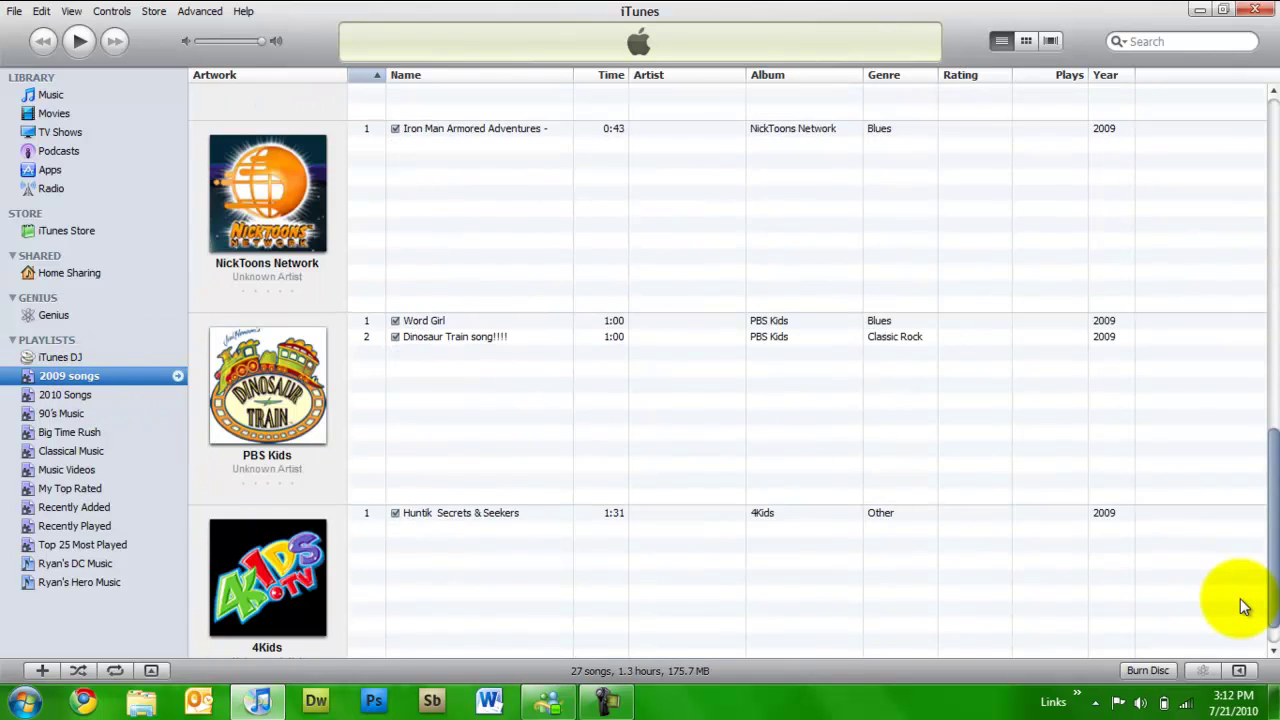
scroll(1260, 290, up, 15)
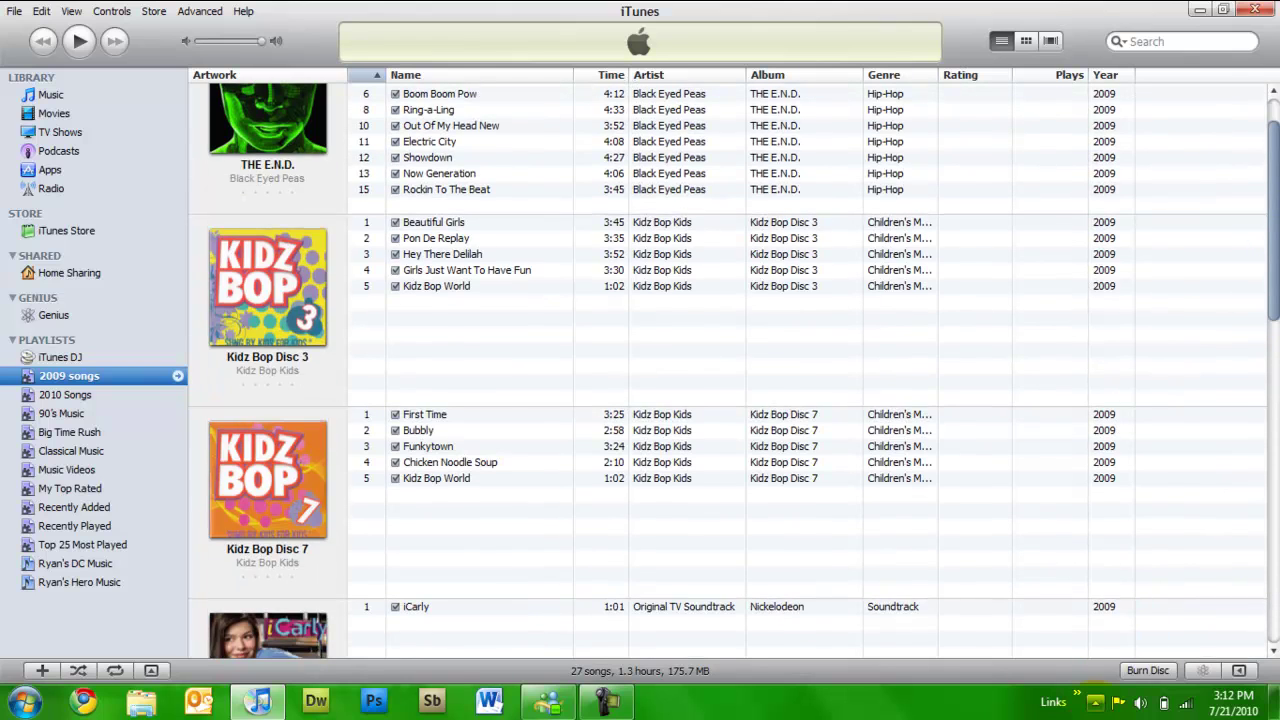
- View the burn settings for the 2009 songs playlist, check the preferred speed choices, and cancel without burning
click(1163, 676)
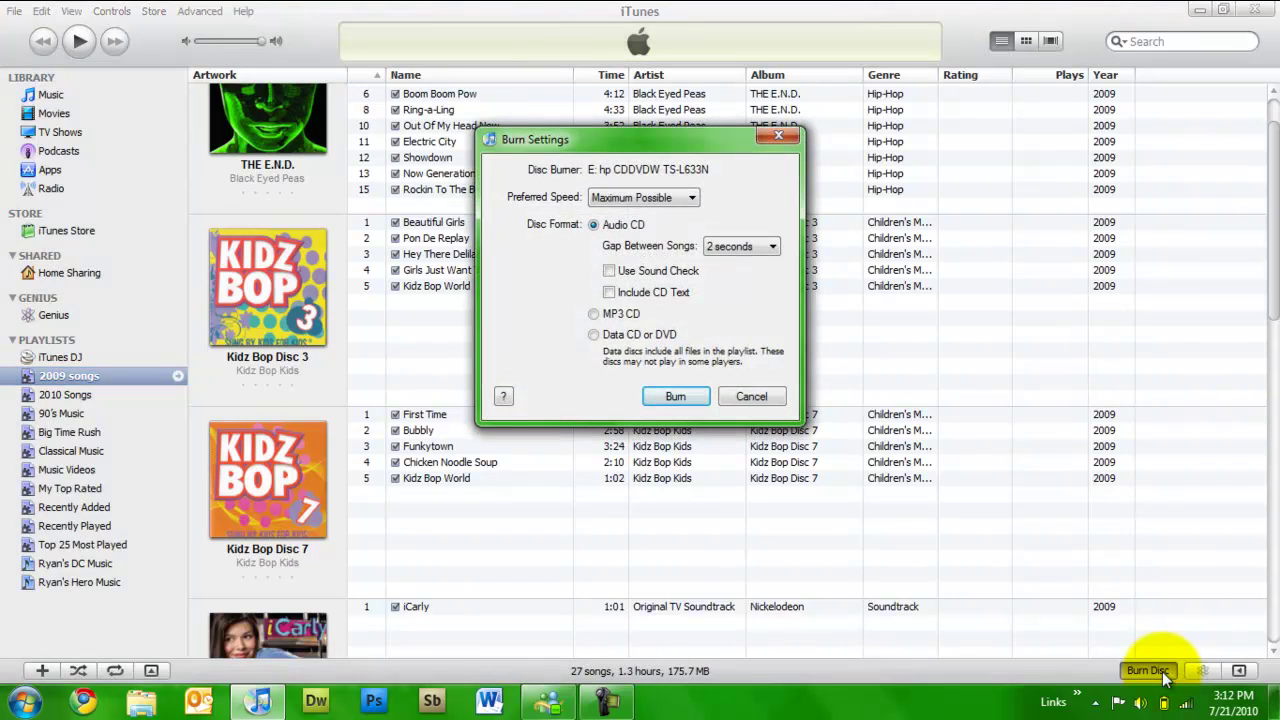
click(637, 197)
click(637, 195)
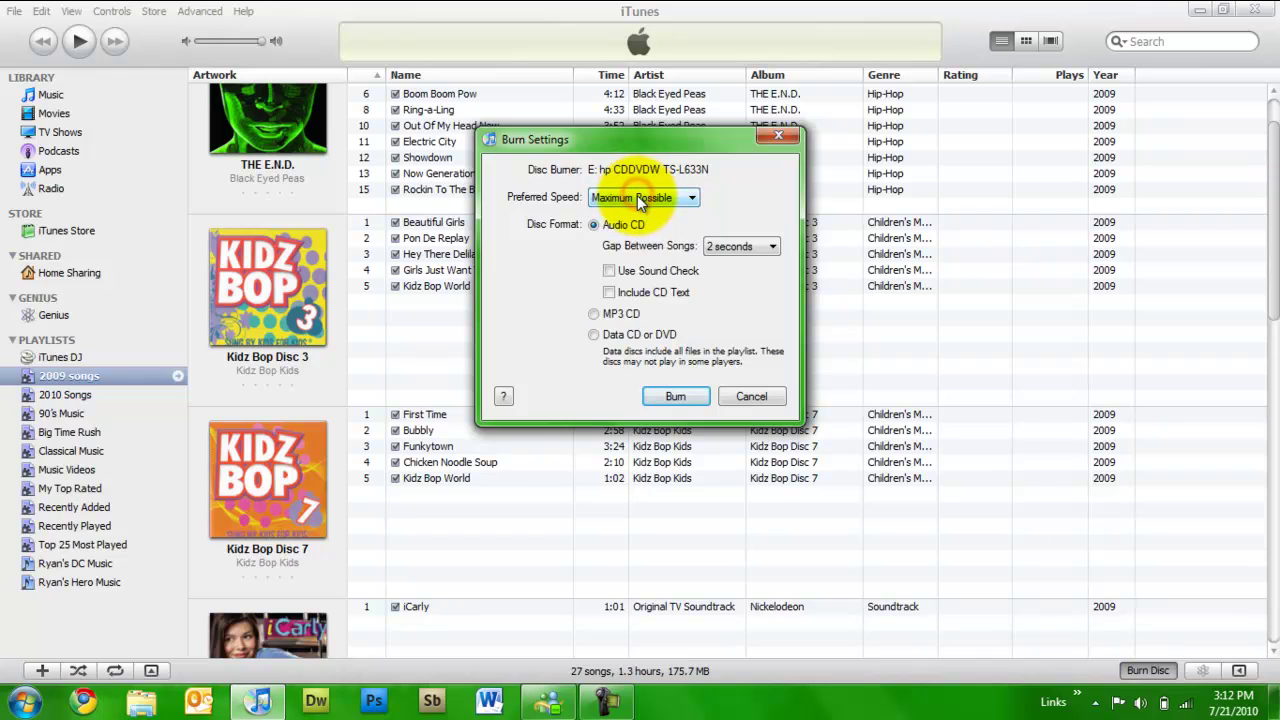
click(754, 394)
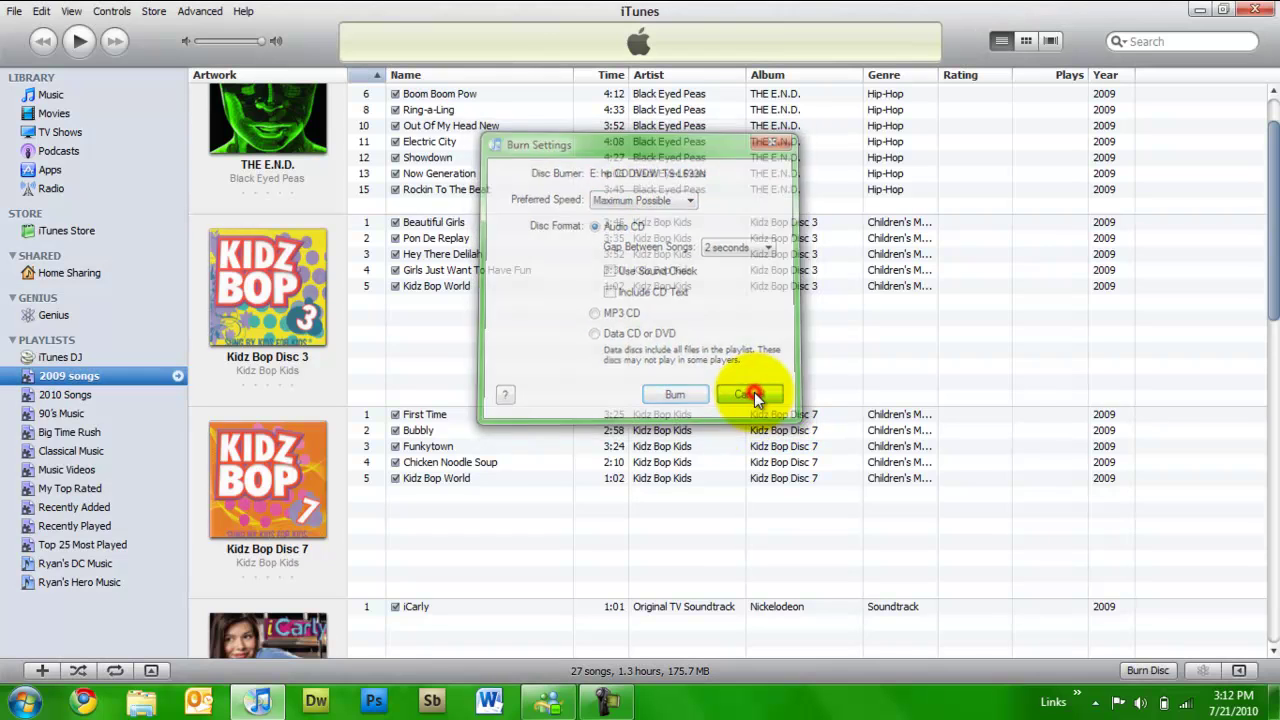
- Look over the 2010 Songs playlist and view the commands available for its eight Cartoon Network theme songs
click(47, 396)
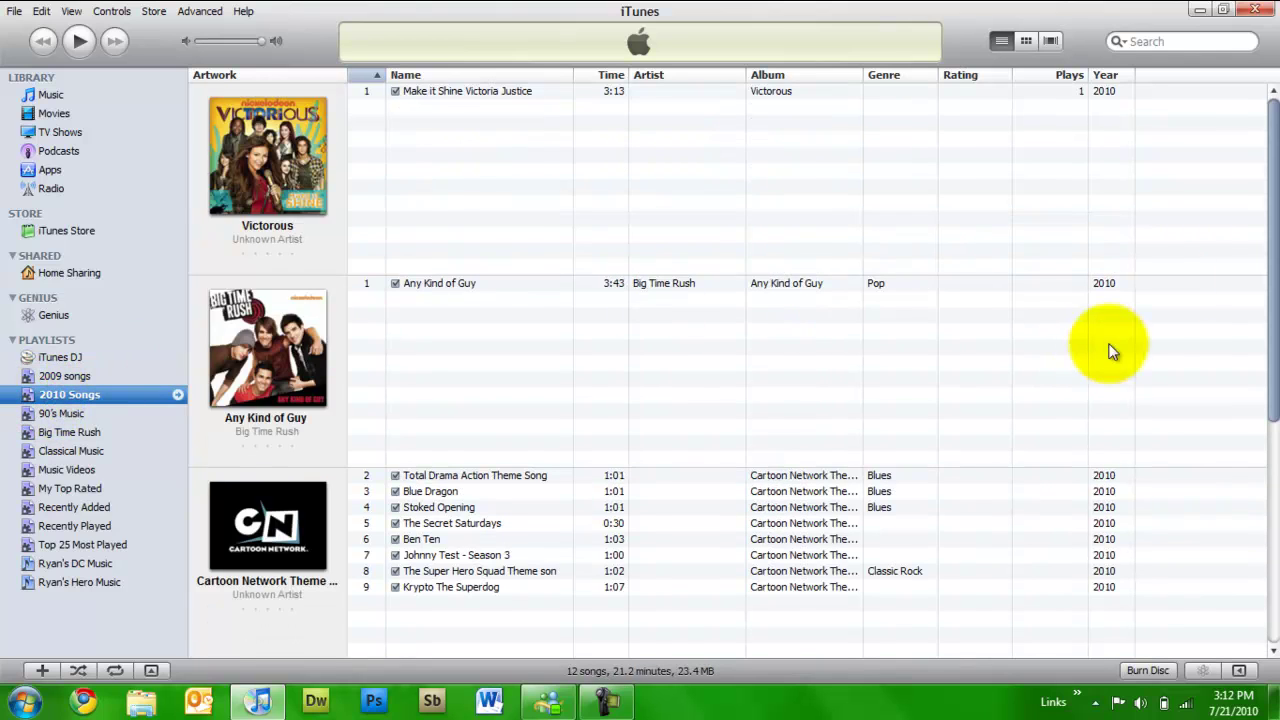
mouse_move(1268, 183)
mouse_down()
mouse_move(1265, 415)
mouse_move(1265, 170)
mouse_up()
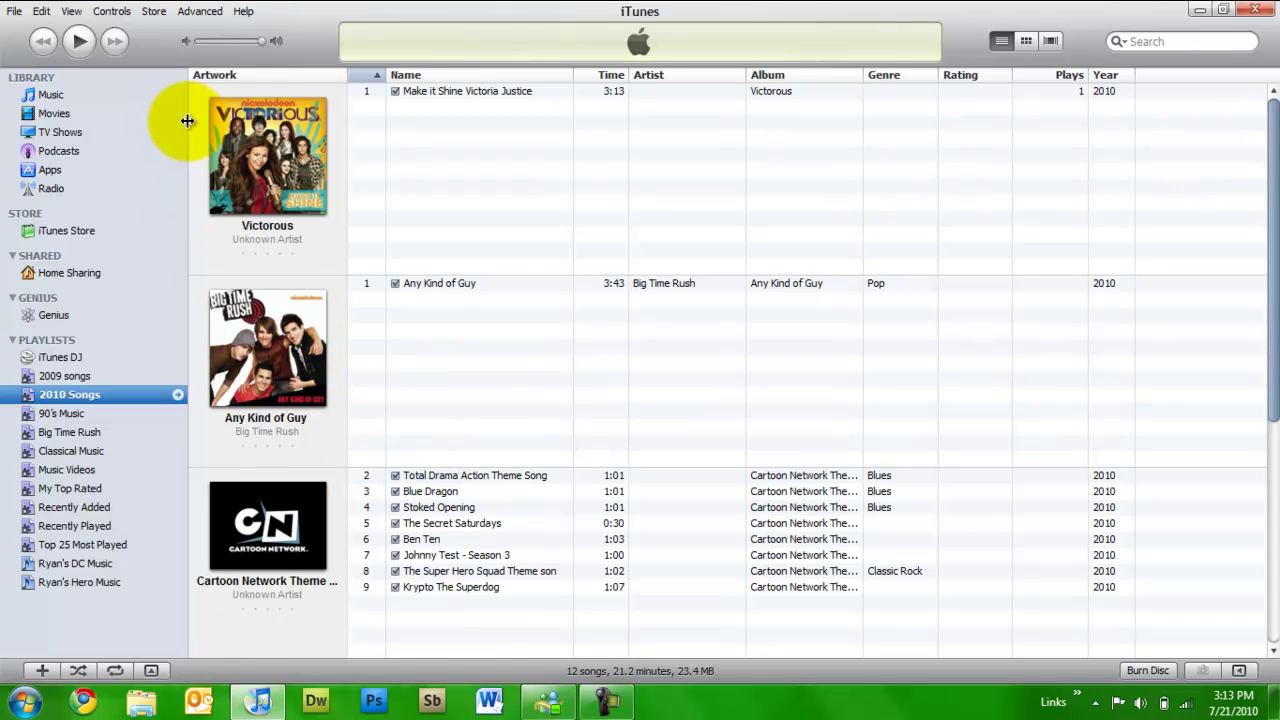
click(454, 590)
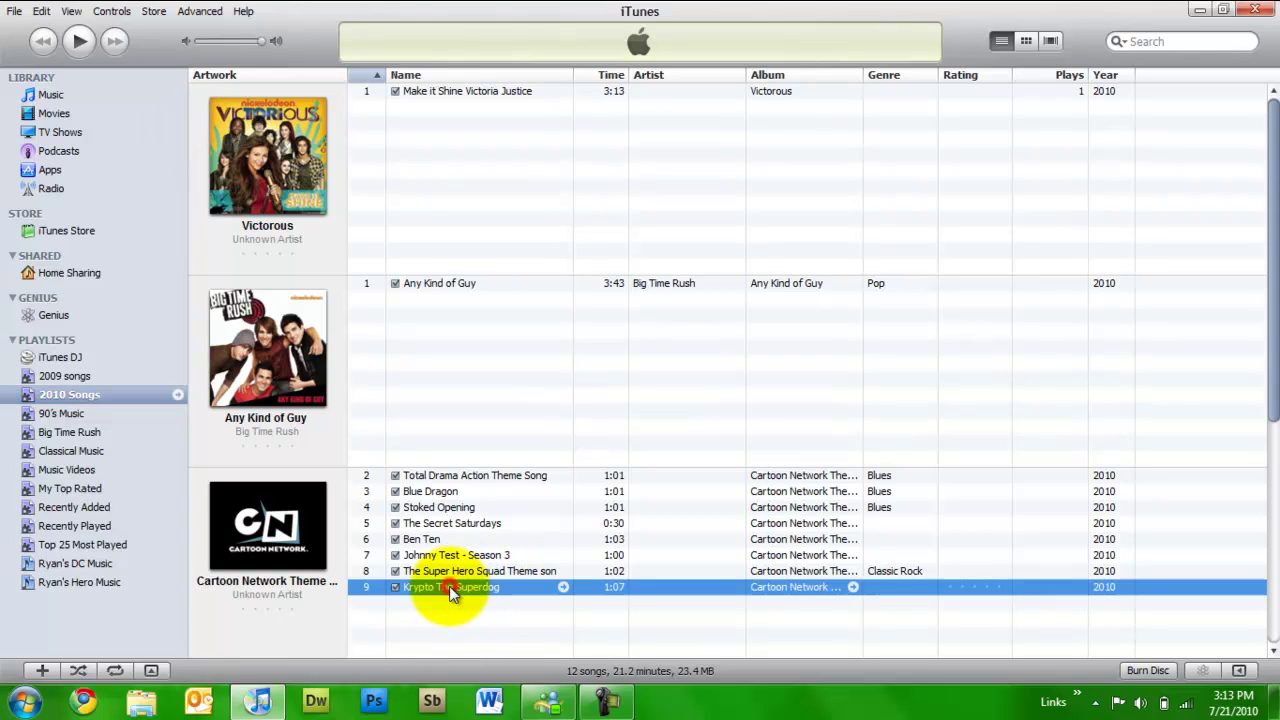
shift+click(417, 480)
right_click(417, 480)
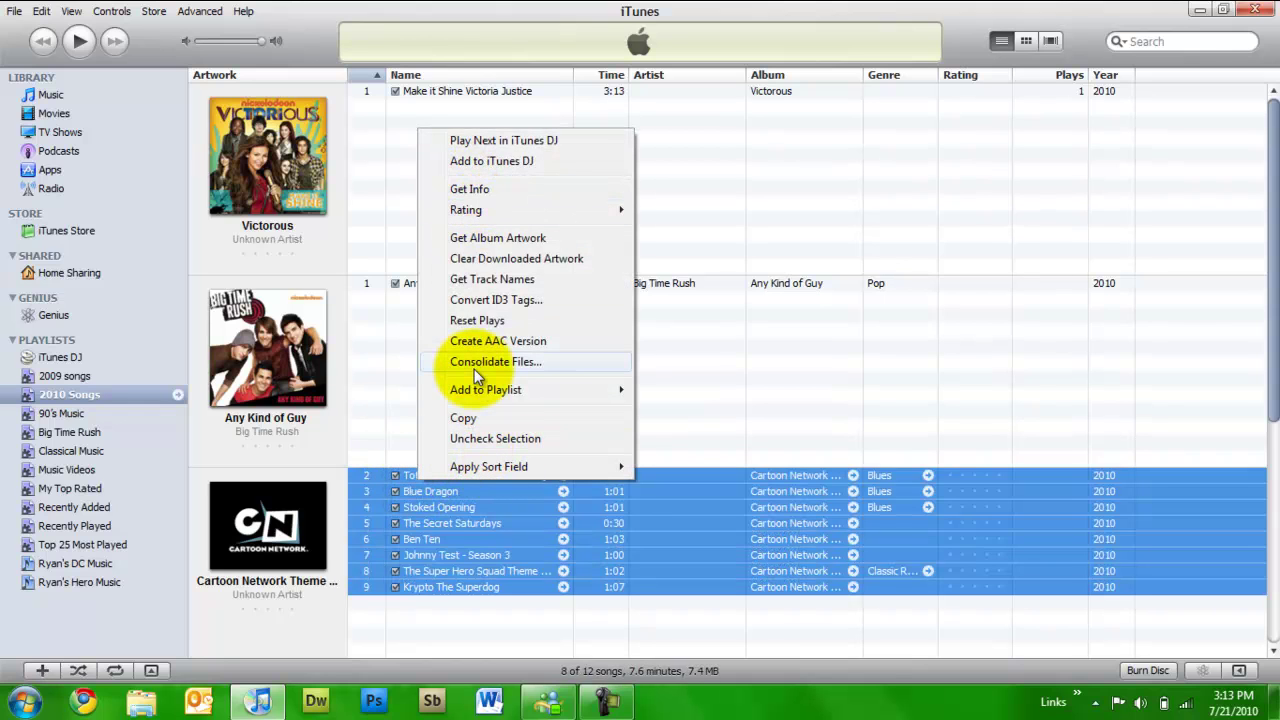
click(389, 398)
- Review the summary, info, video, sorting, options, lyrics and artwork details of the Drake and Josh album in the music library
click(41, 94)
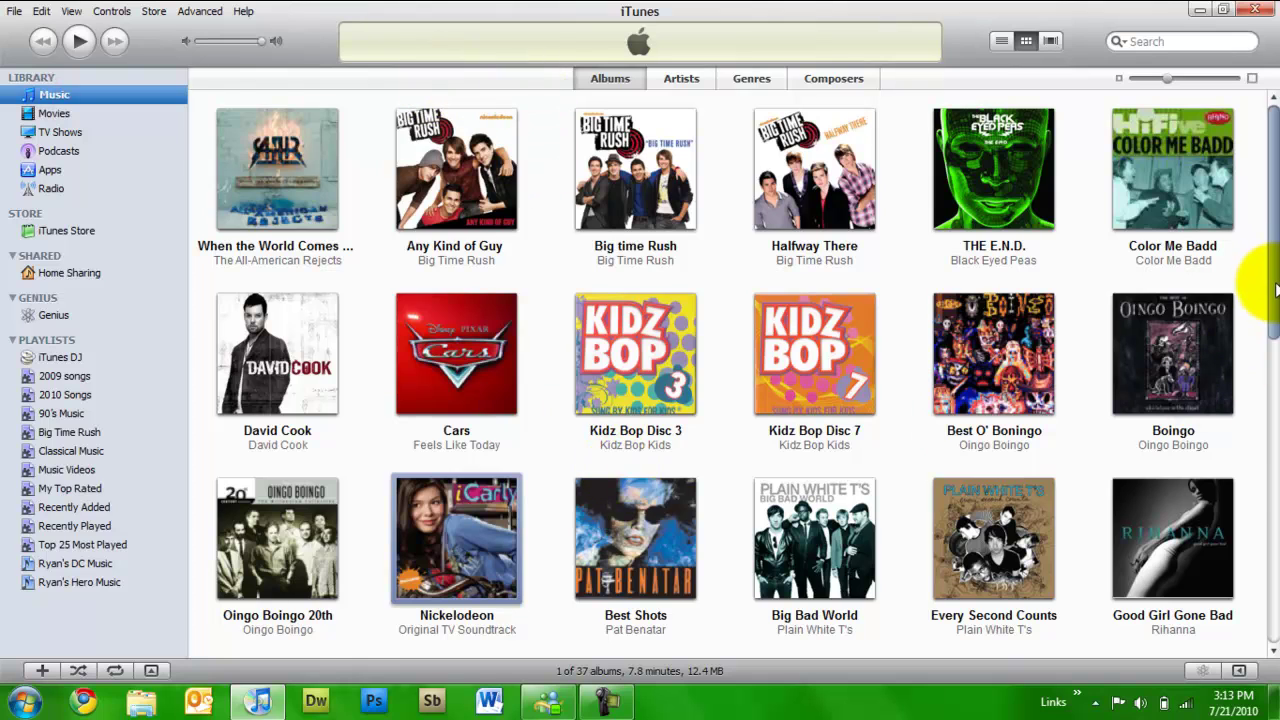
drag(1272, 277, 1246, 571)
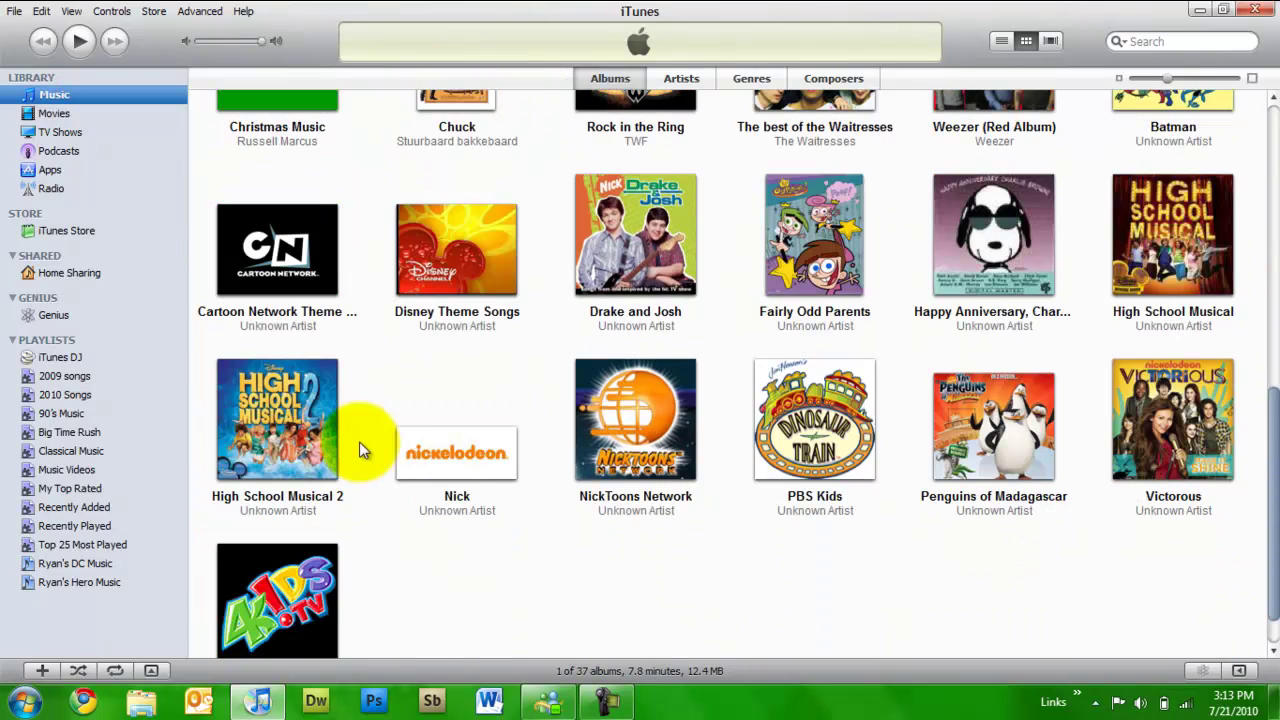
right_click(650, 229)
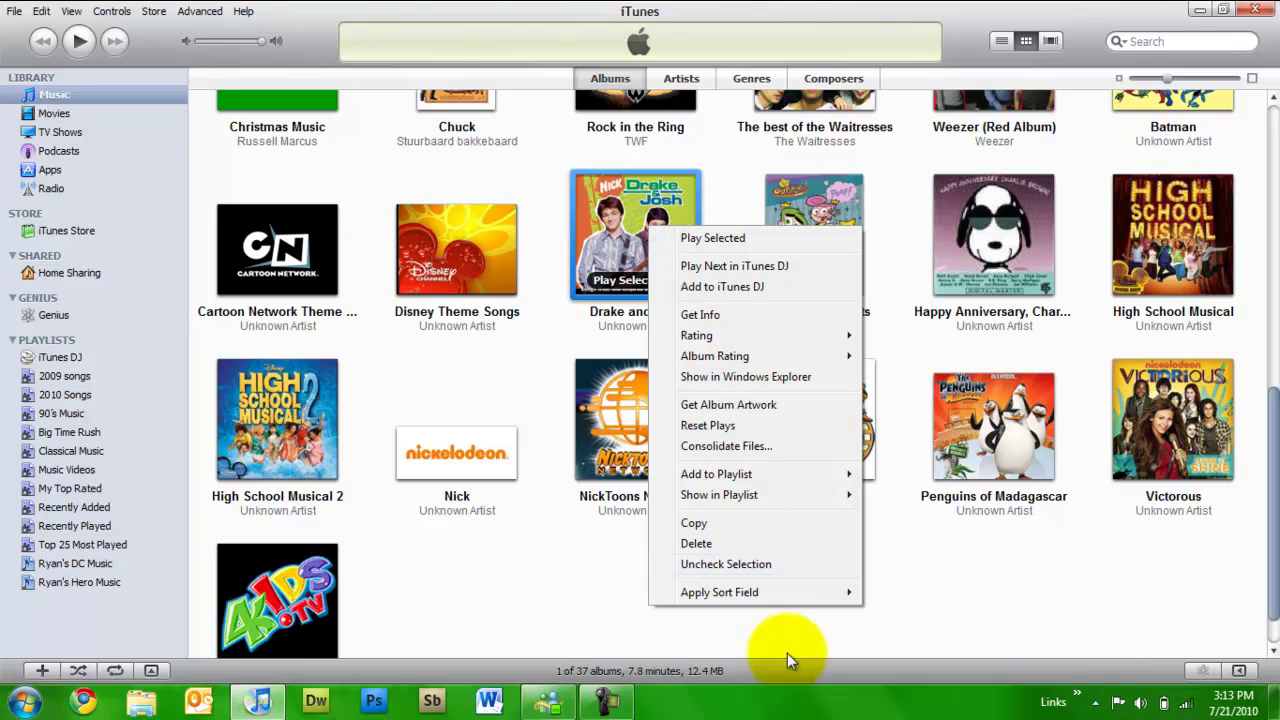
click(708, 316)
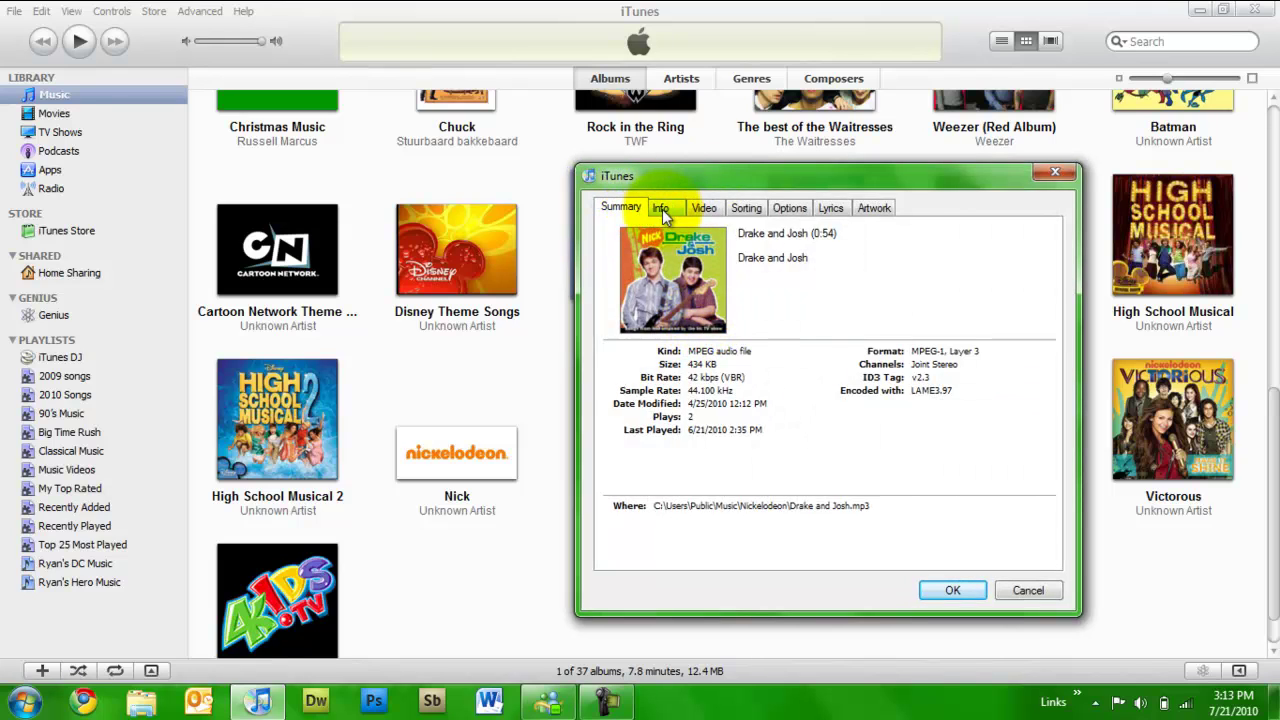
click(661, 208)
click(704, 208)
click(746, 208)
click(789, 208)
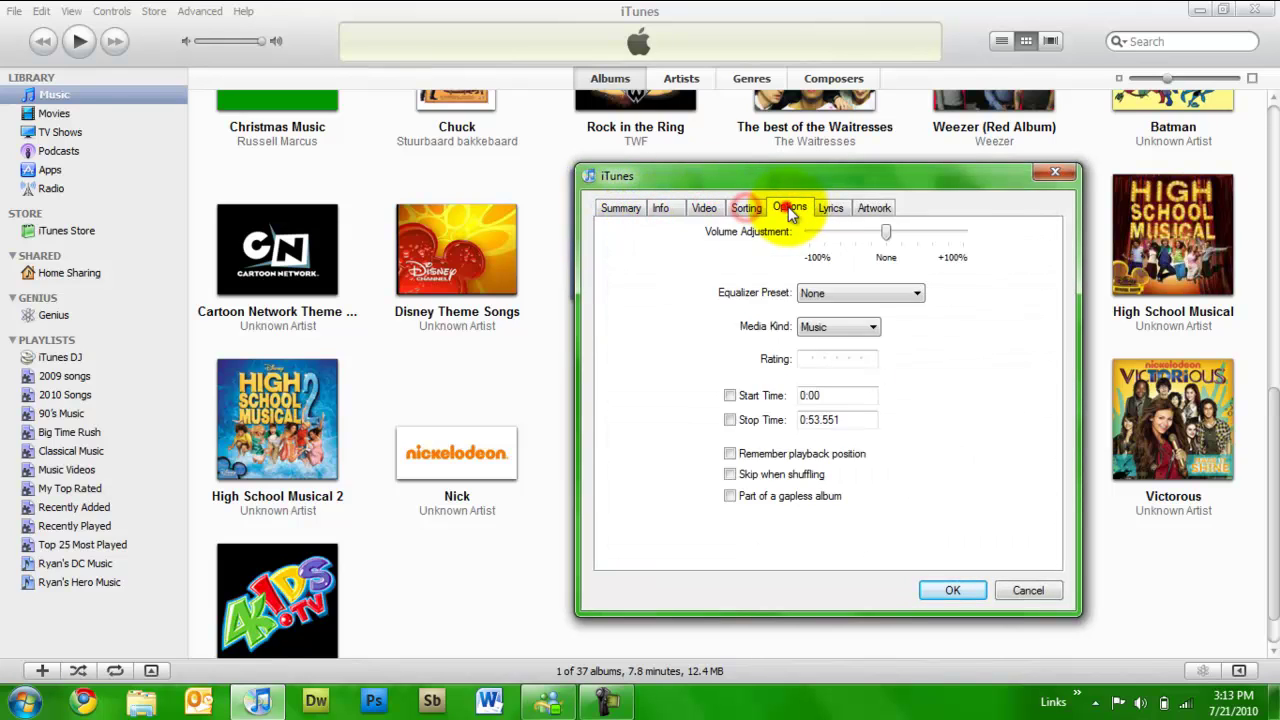
click(831, 208)
click(874, 207)
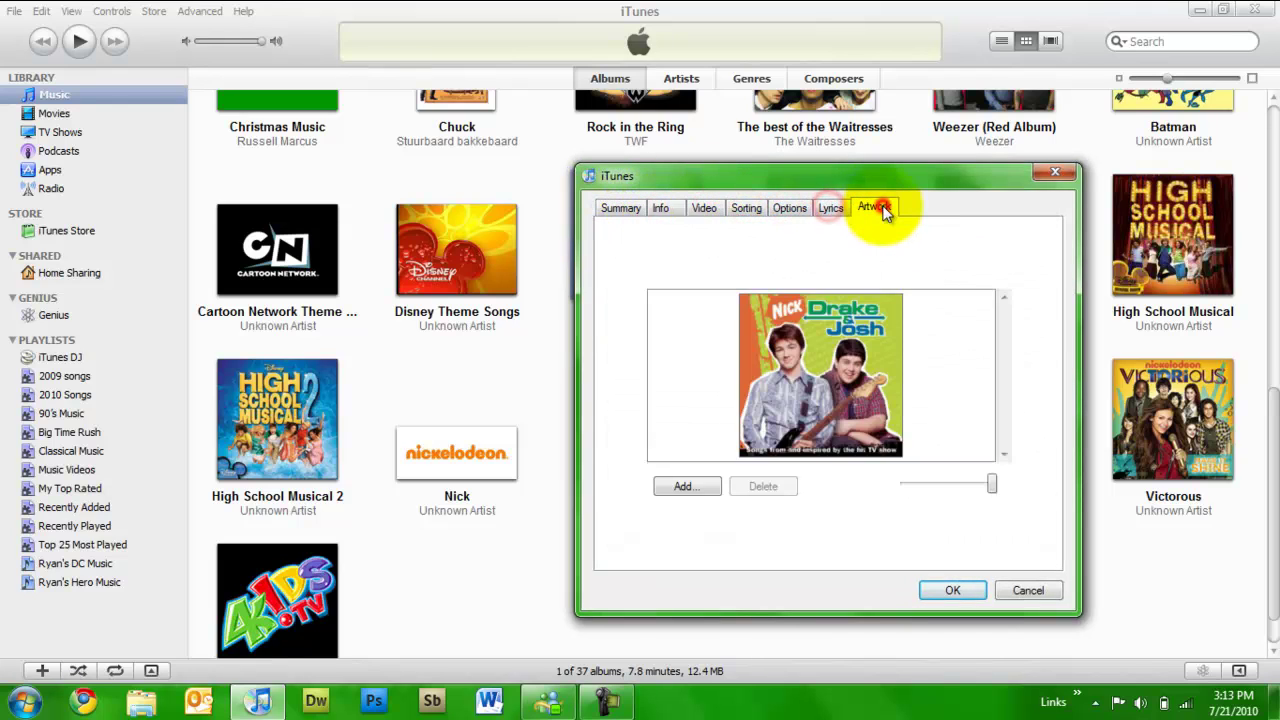
click(632, 210)
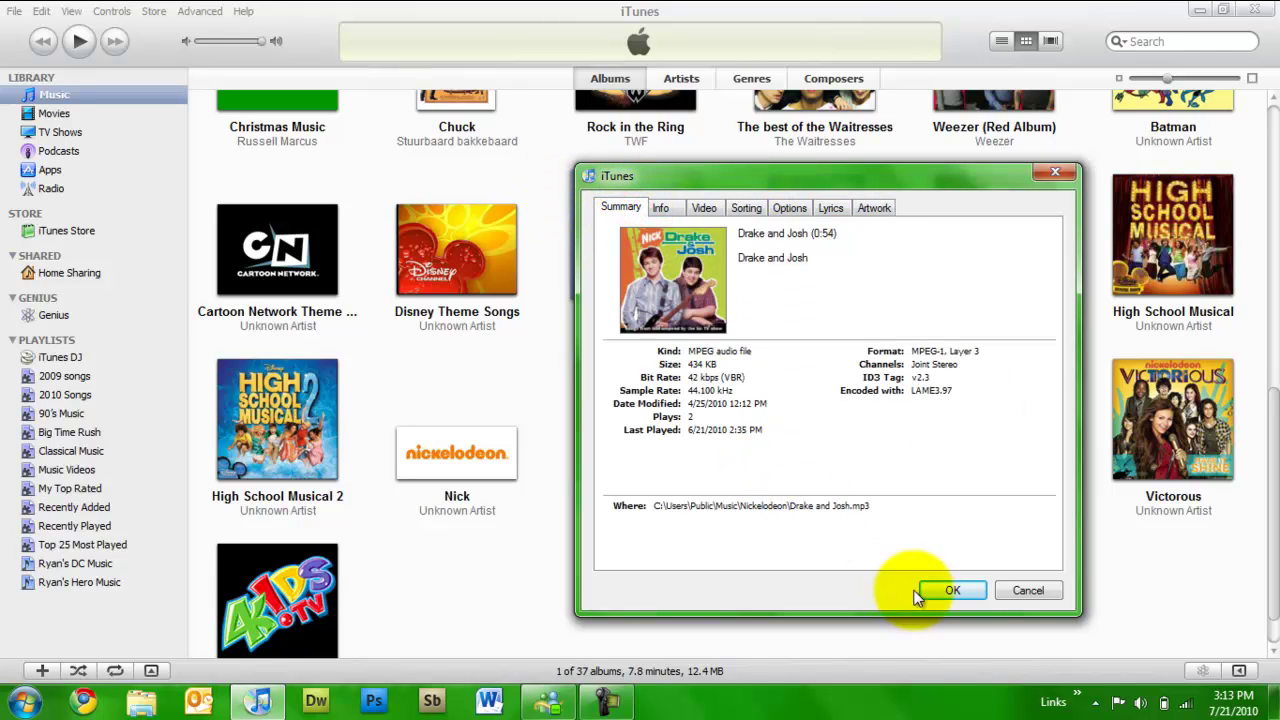
click(953, 590)
- Set the year of all songs in the Cartoon Network Theme Songs album to 2009
right_click(312, 227)
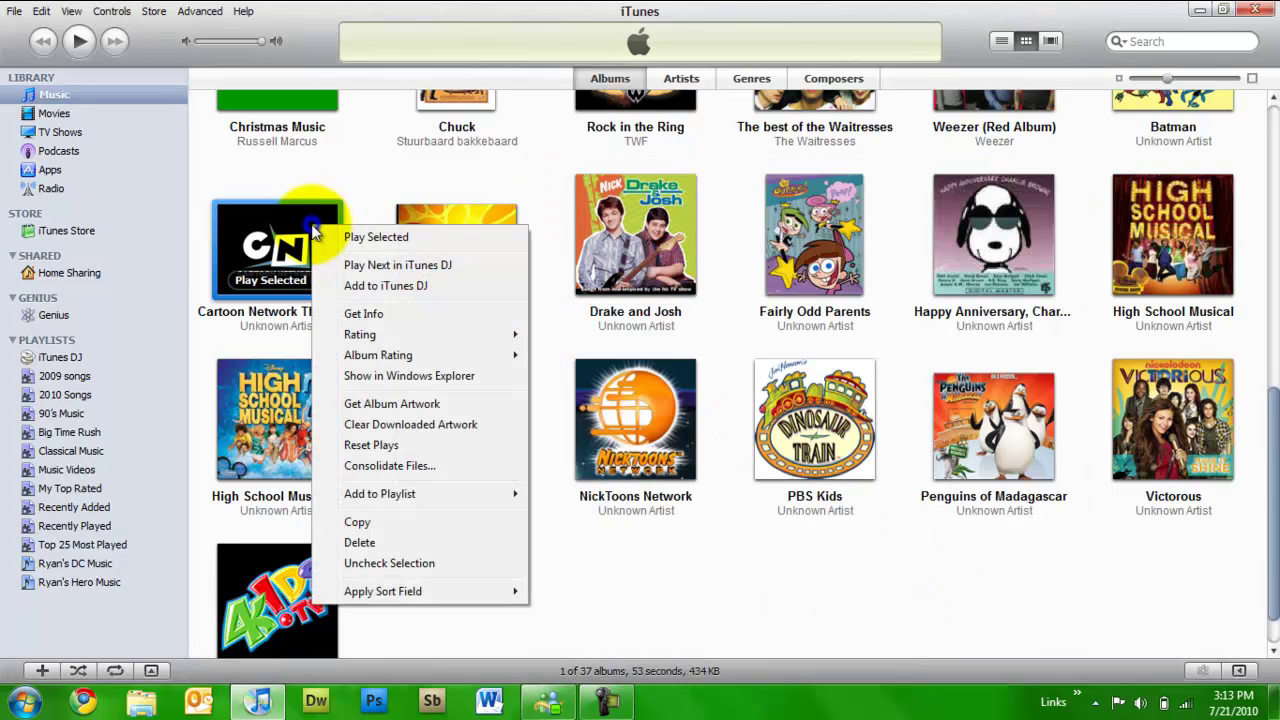
click(368, 314)
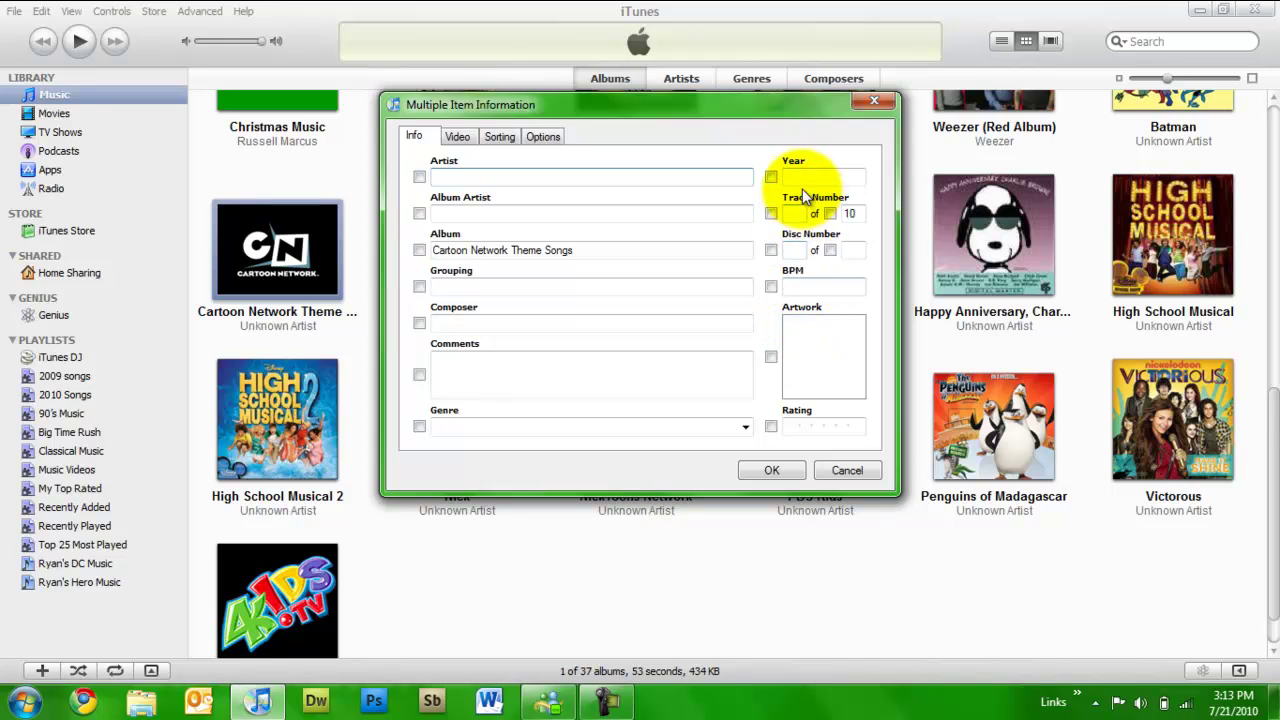
click(846, 174)
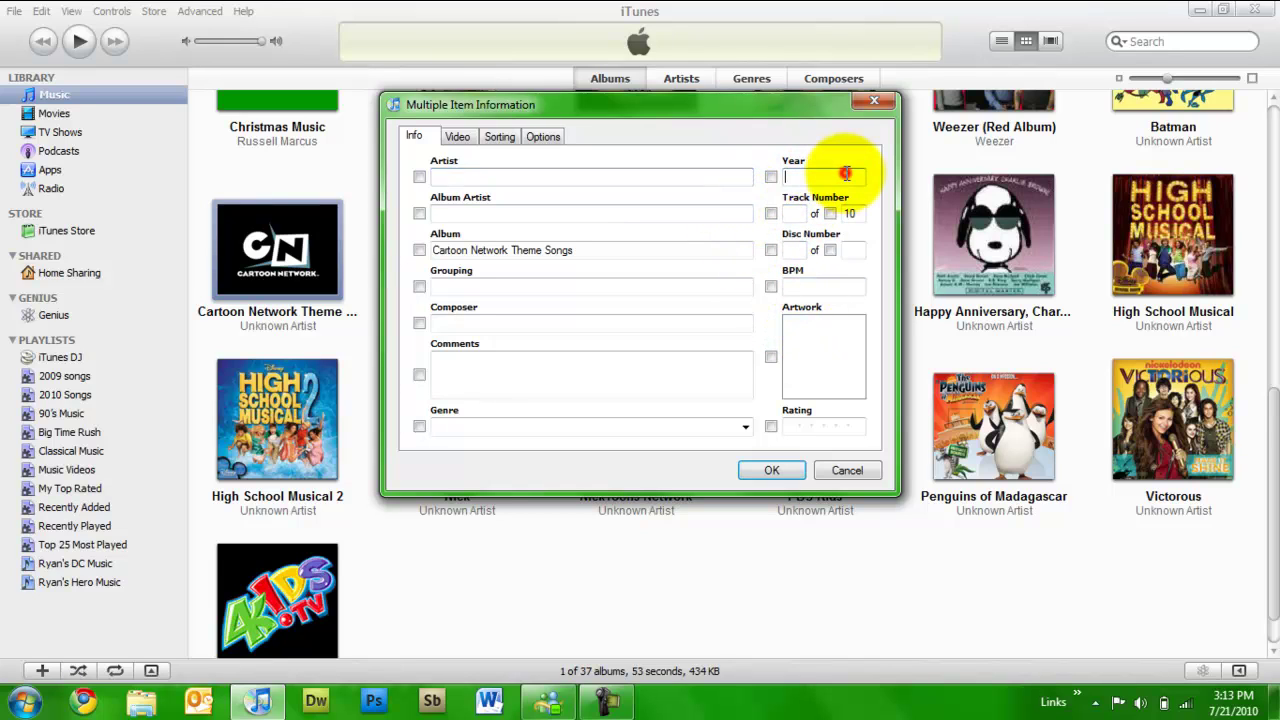
text(2009)
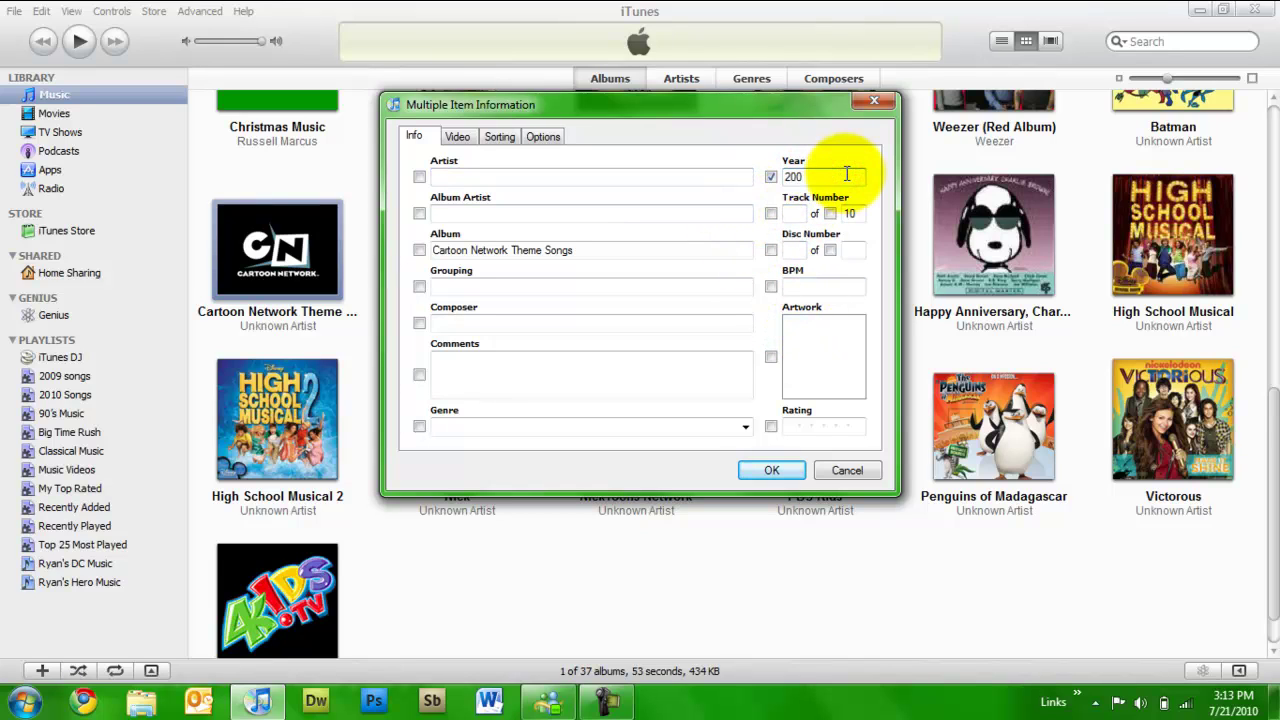
click(768, 472)
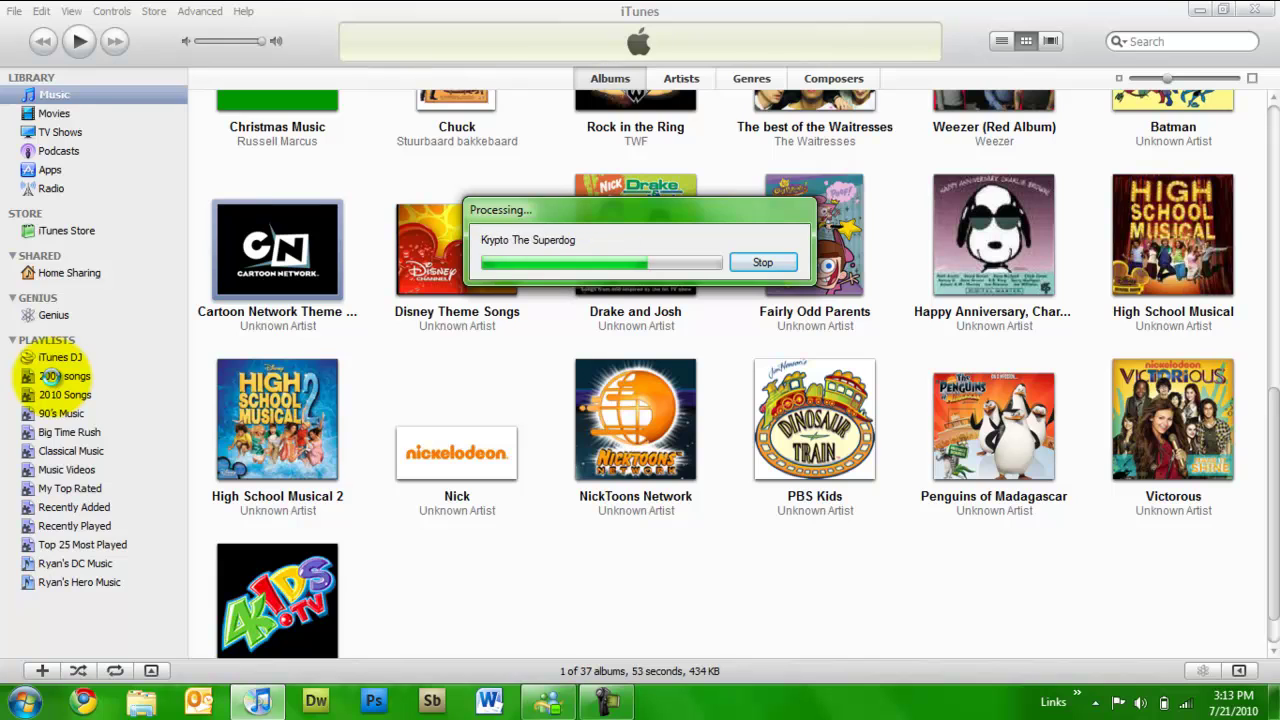
- Check the 2009 songs and 2010 Songs playlists for the effect of the album's year change
click(60, 376)
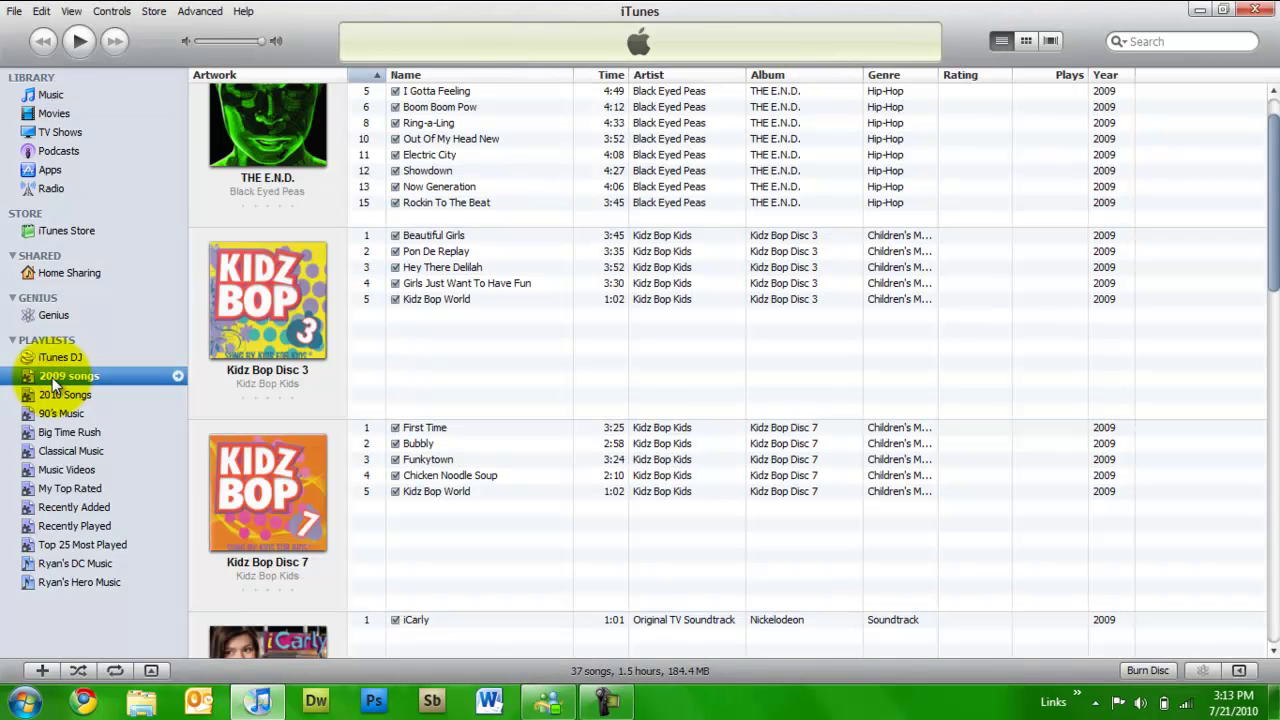
drag(1273, 235, 1268, 640)
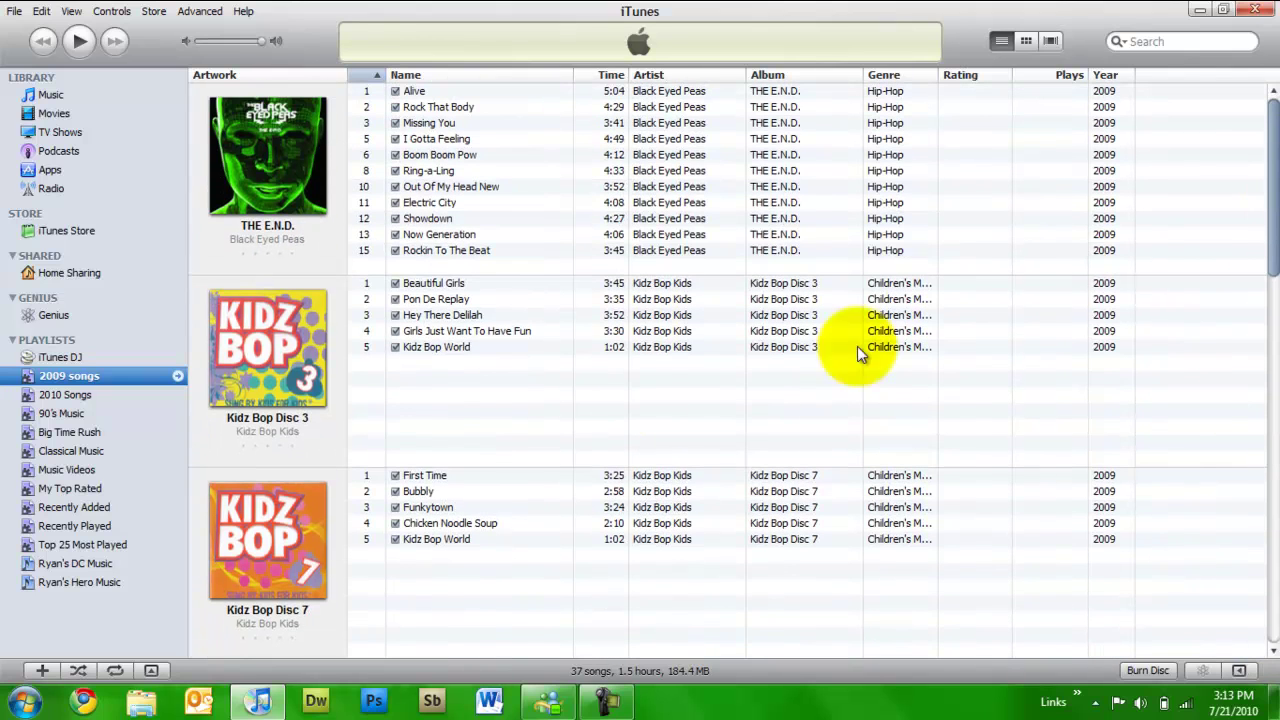
click(148, 394)
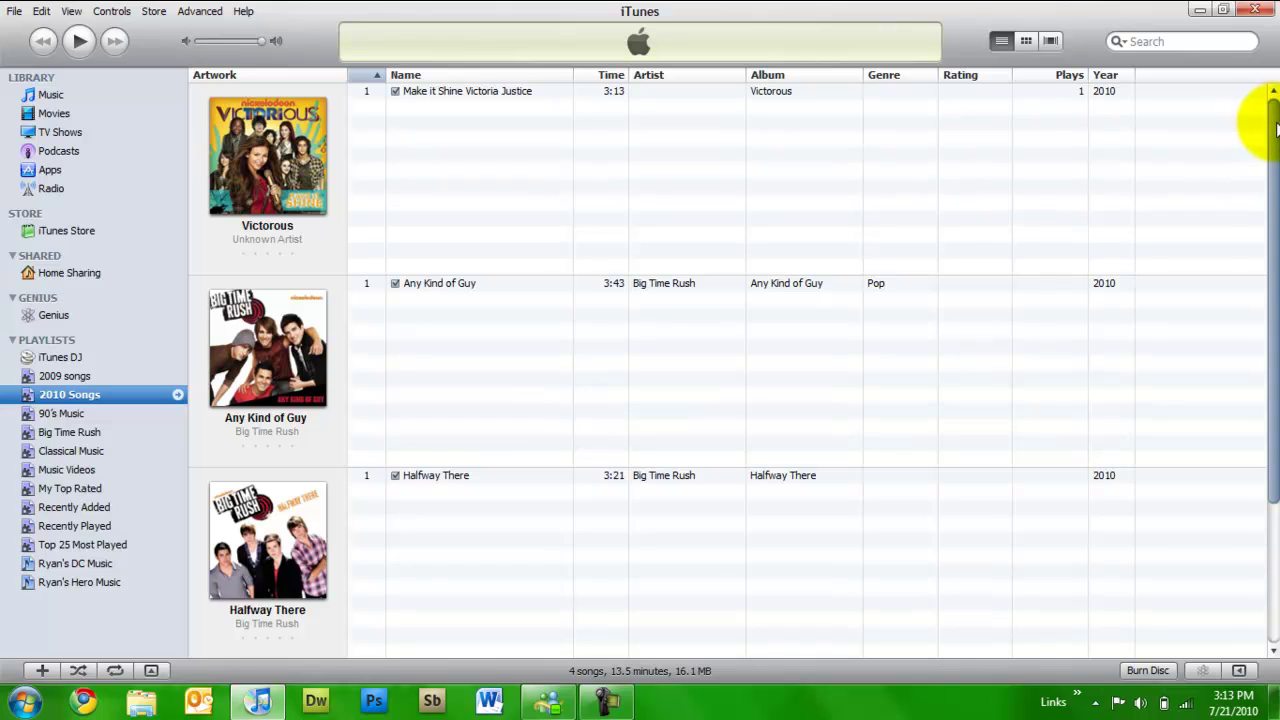
drag(1272, 338, 1257, 214)
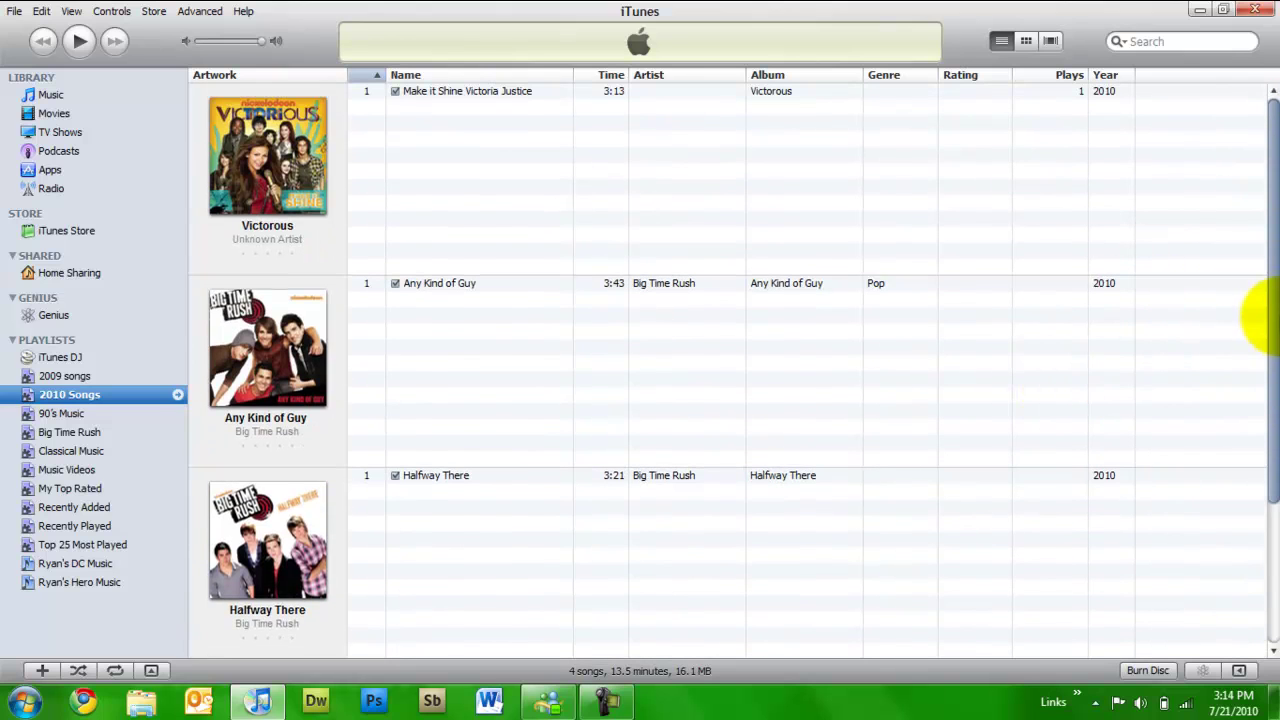
- Move the Big time Rush song directly above Any Kind of Guy in 2010 Songs and open the playlist's burn settings
drag(1275, 355, 1257, 423)
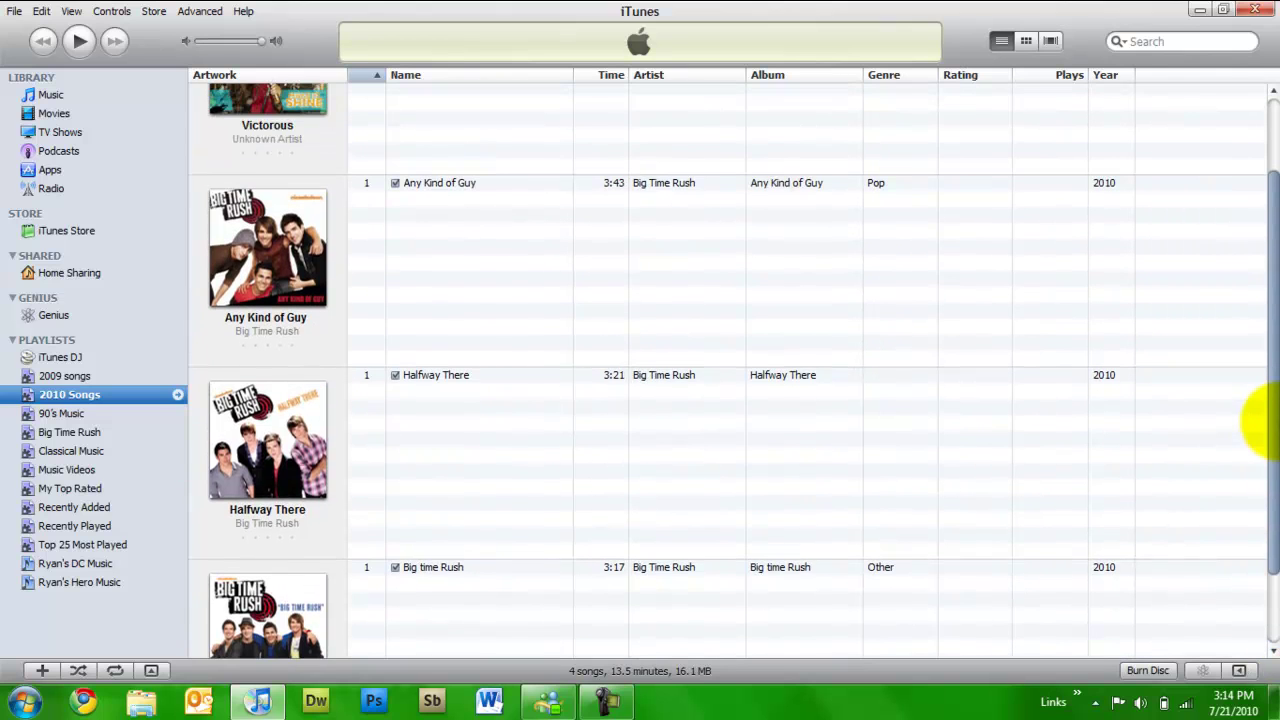
drag(410, 567, 435, 188)
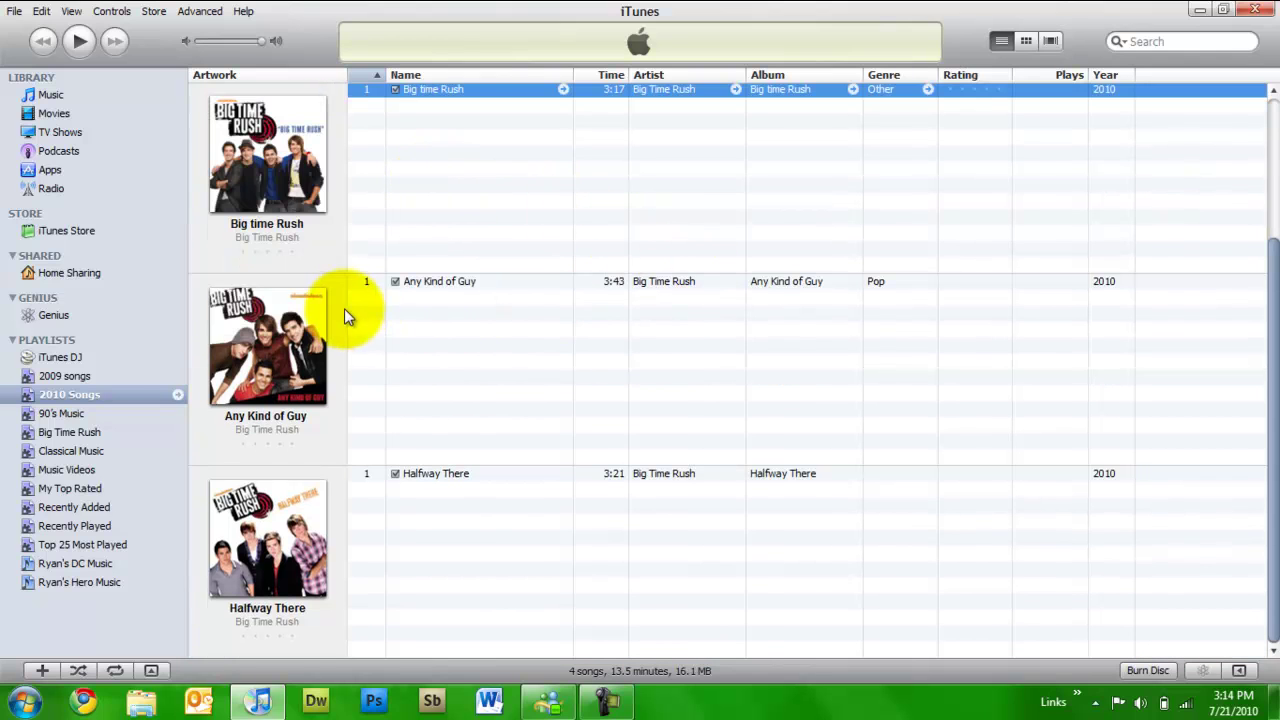
drag(1271, 322, 1262, 120)
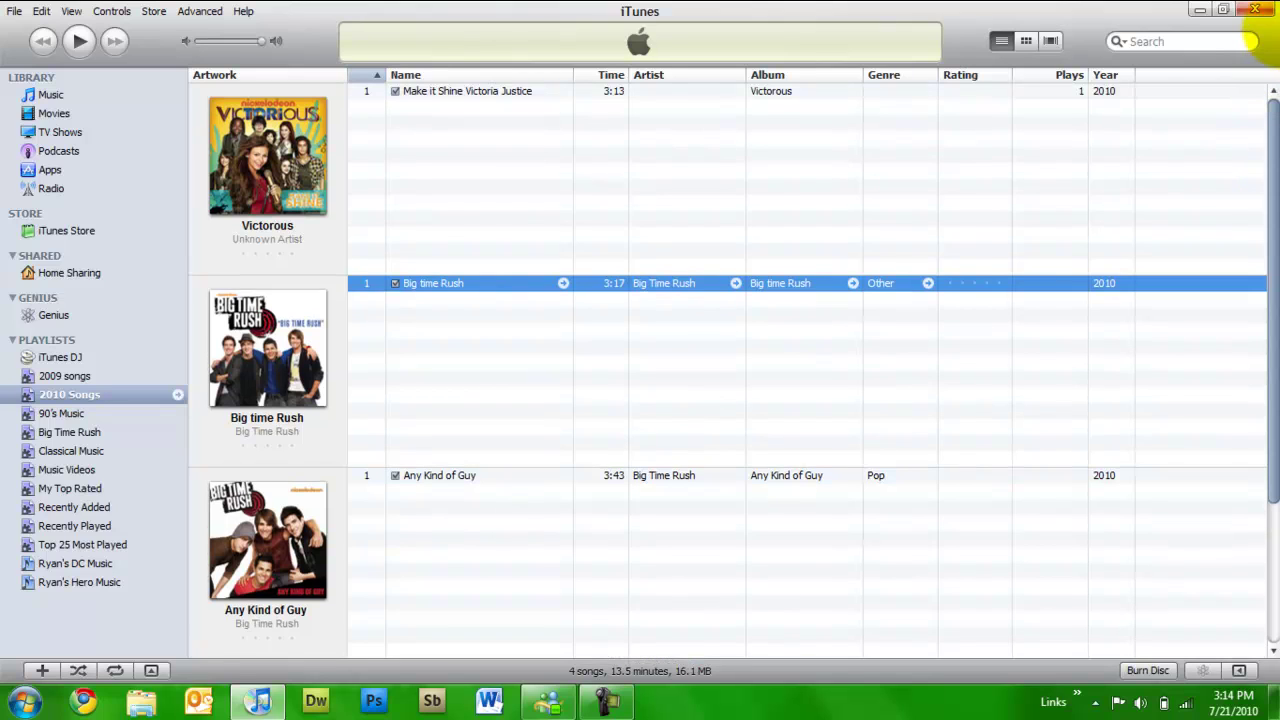
click(1158, 674)
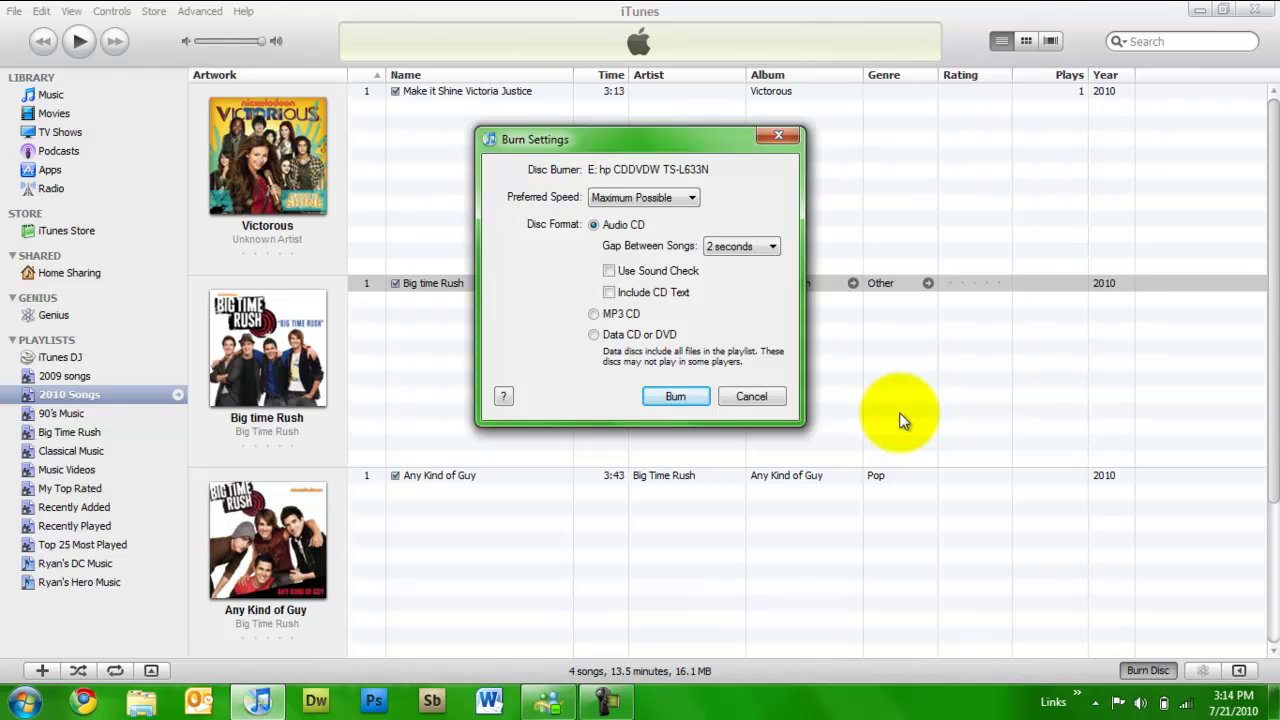
key(super)
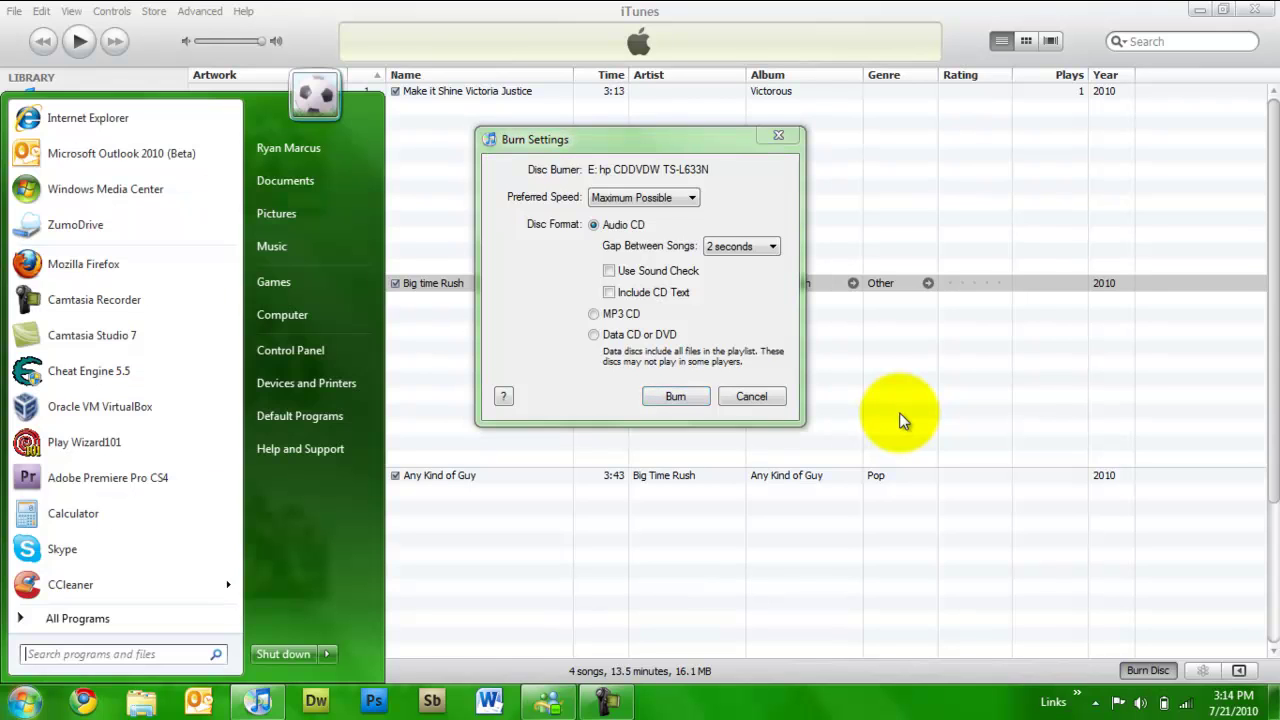
text(flas)
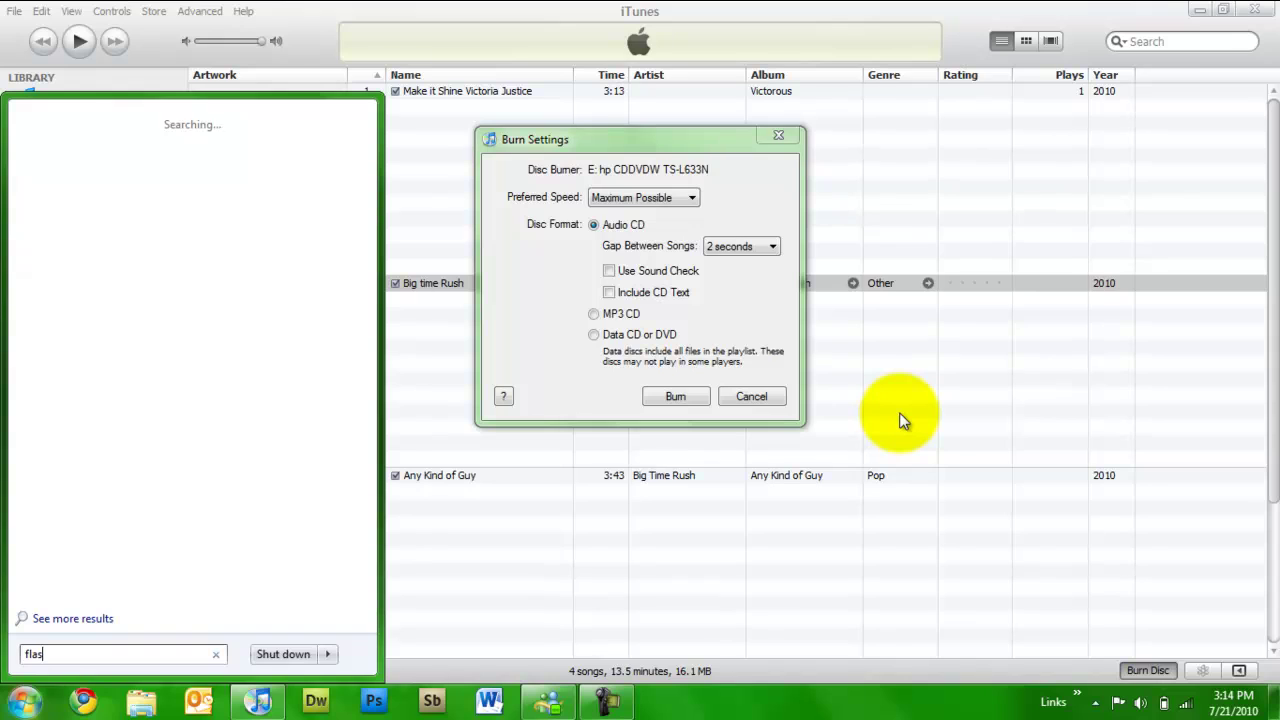
text(h play)
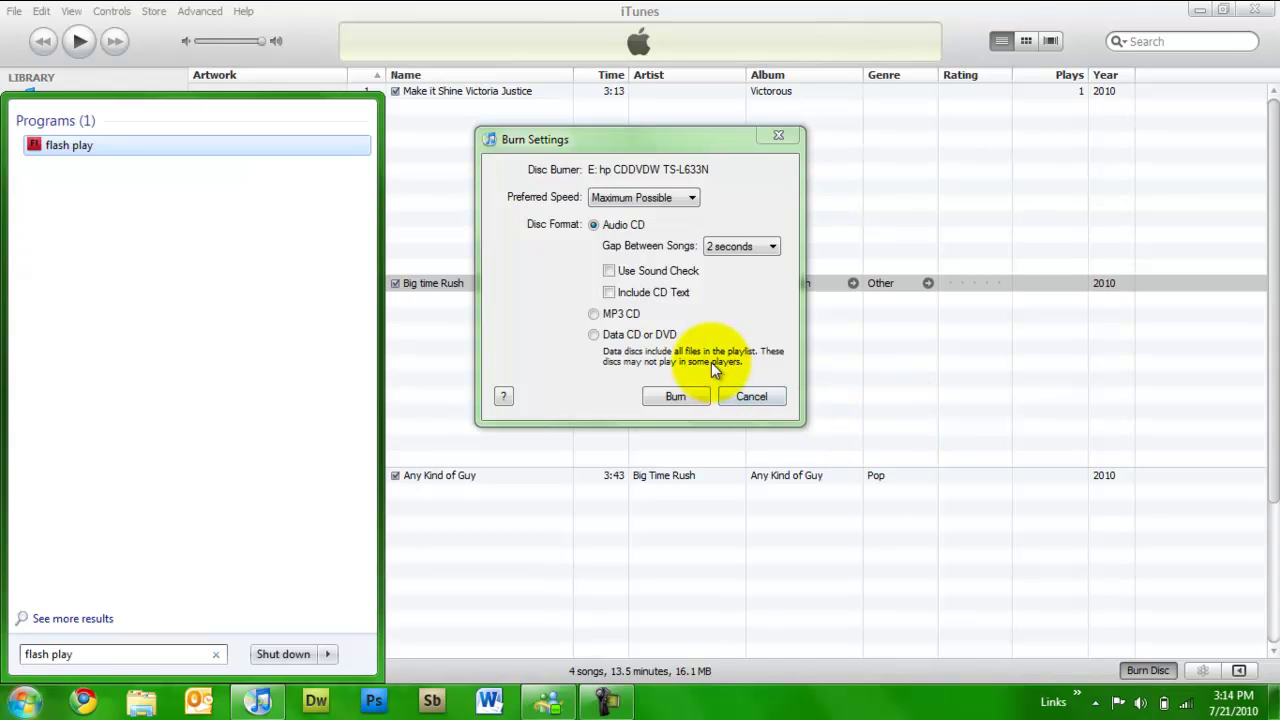
text(er)
key(BackSpace)
key(BackSpace)
key(BackSpace)
key(BackSpace)
key(BackSpace)
key(BackSpace)
key(BackSpace)
key(BackSpace)
key(BackSpace)
key(BackSpace)
key(BackSpace)
key(BackSpace)
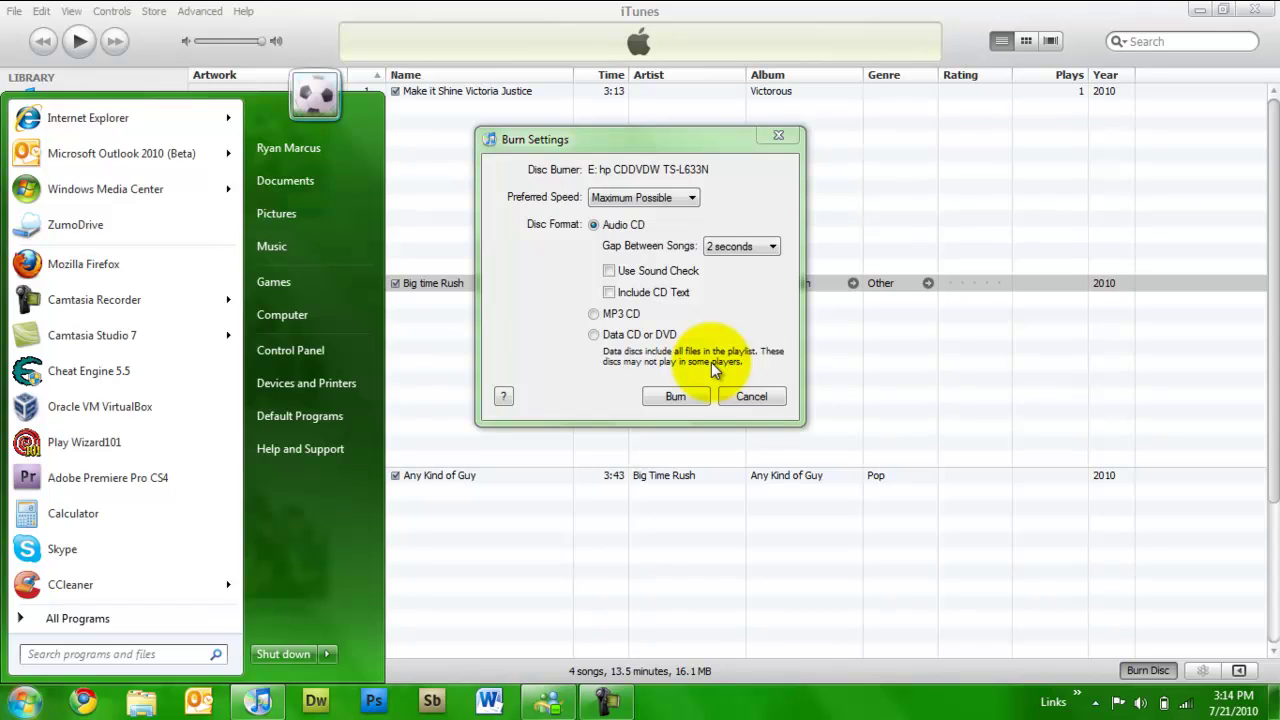
click(760, 329)
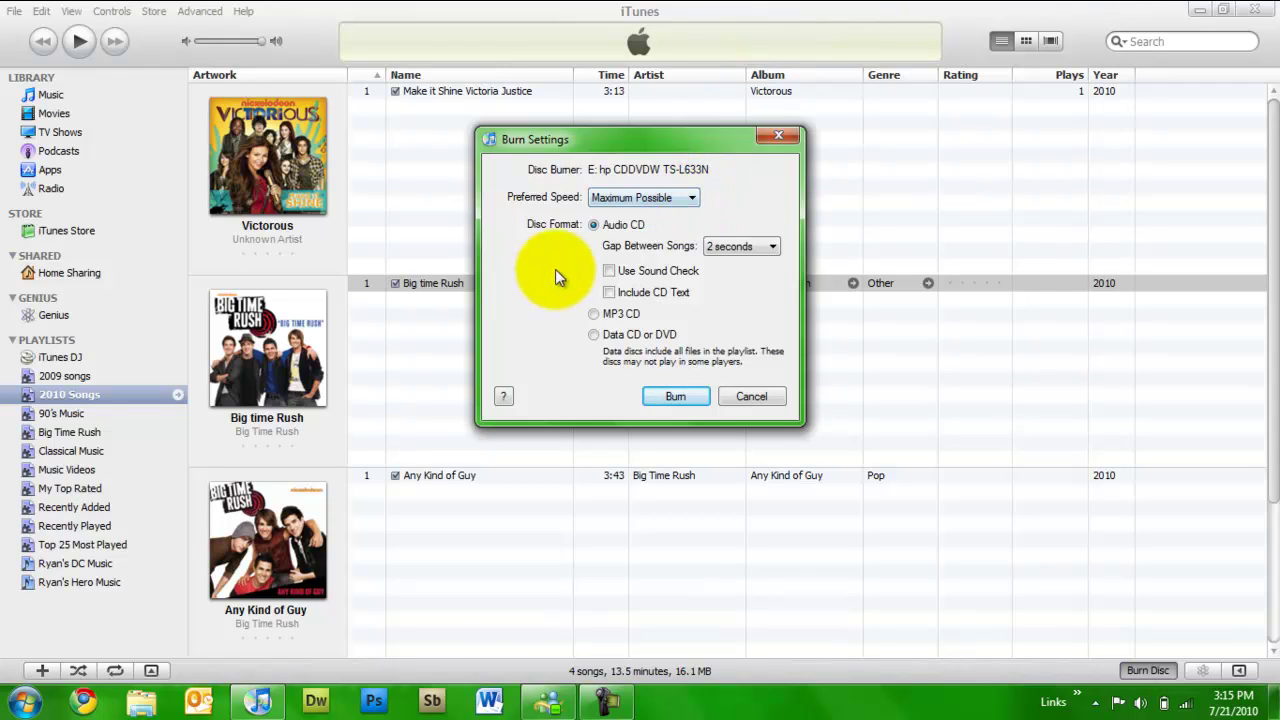
- Burn the 2010 Songs playlist as an audio CD at maximum possible speed with a 2-second gap between songs
click(737, 246)
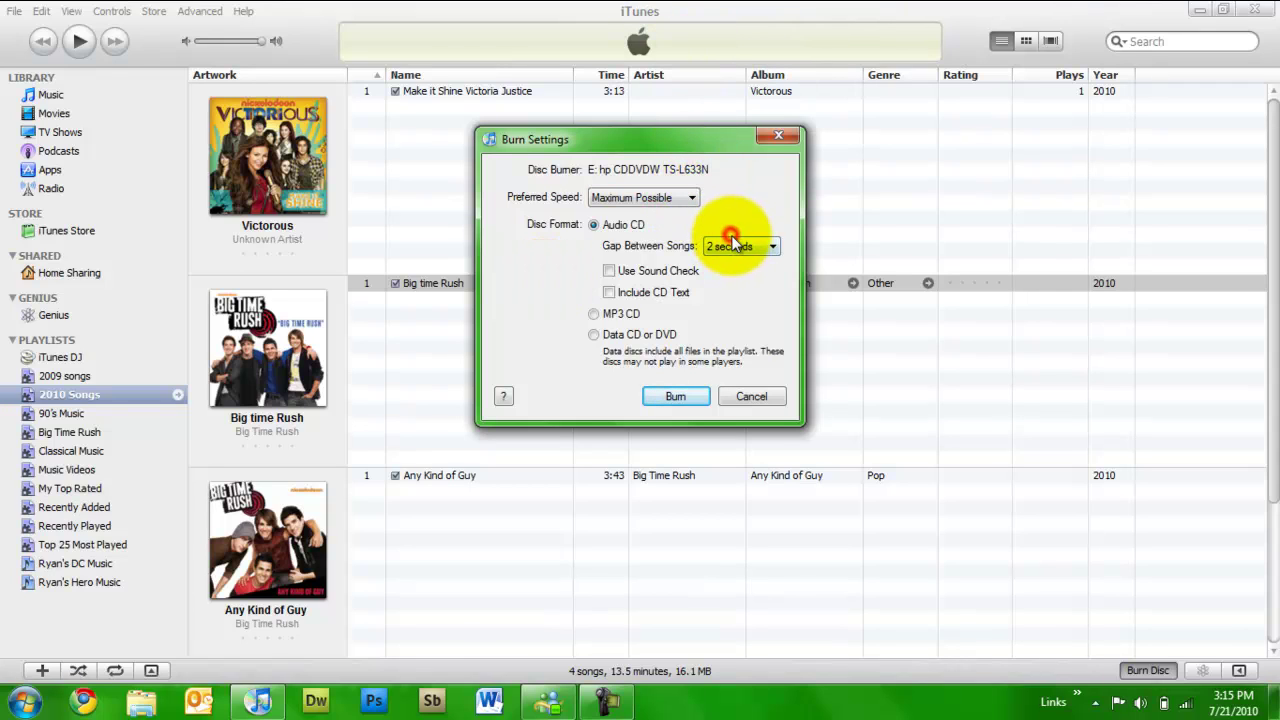
click(737, 246)
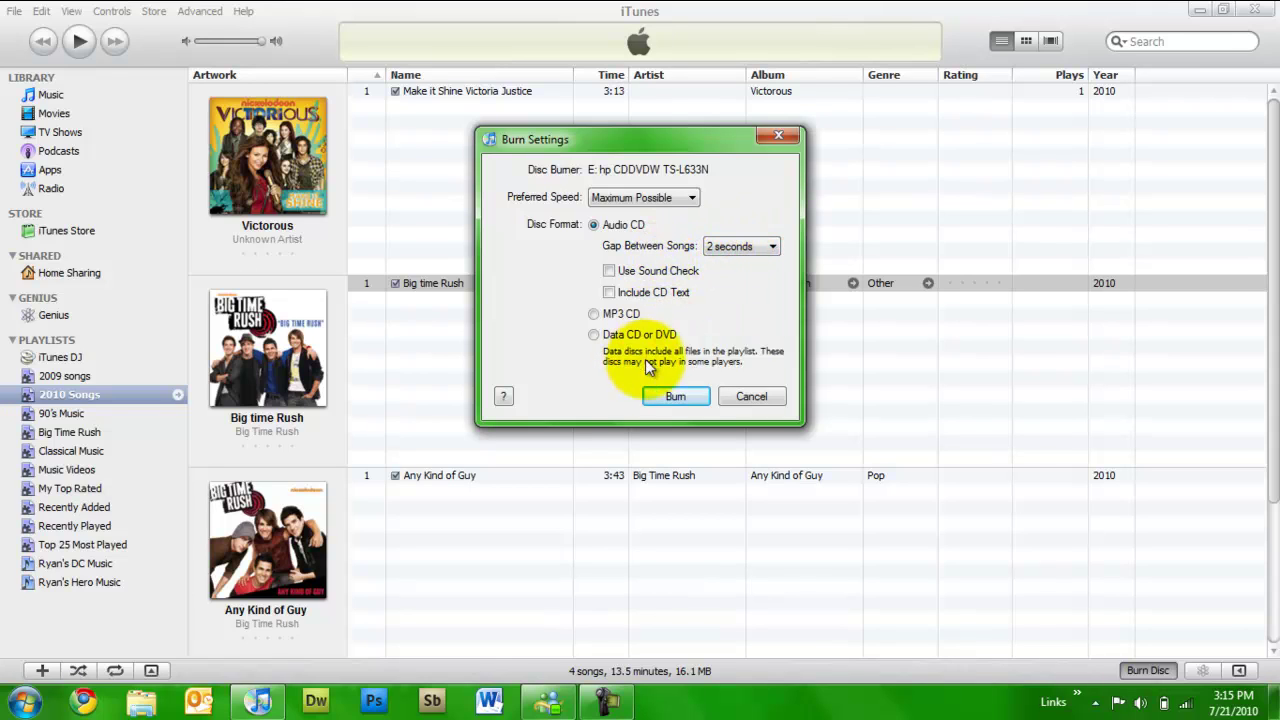
click(683, 398)
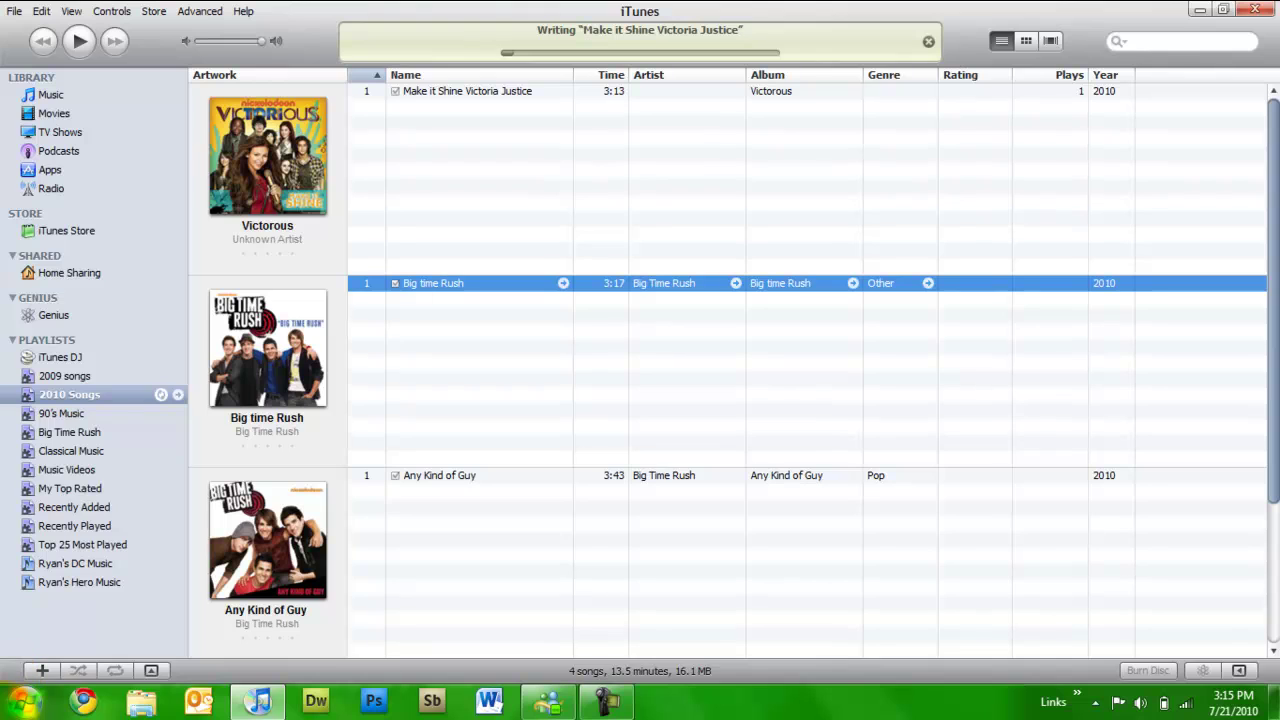
- Review the computer's hardware, name and activation details in the Windows system properties, and close them
click(24, 702)
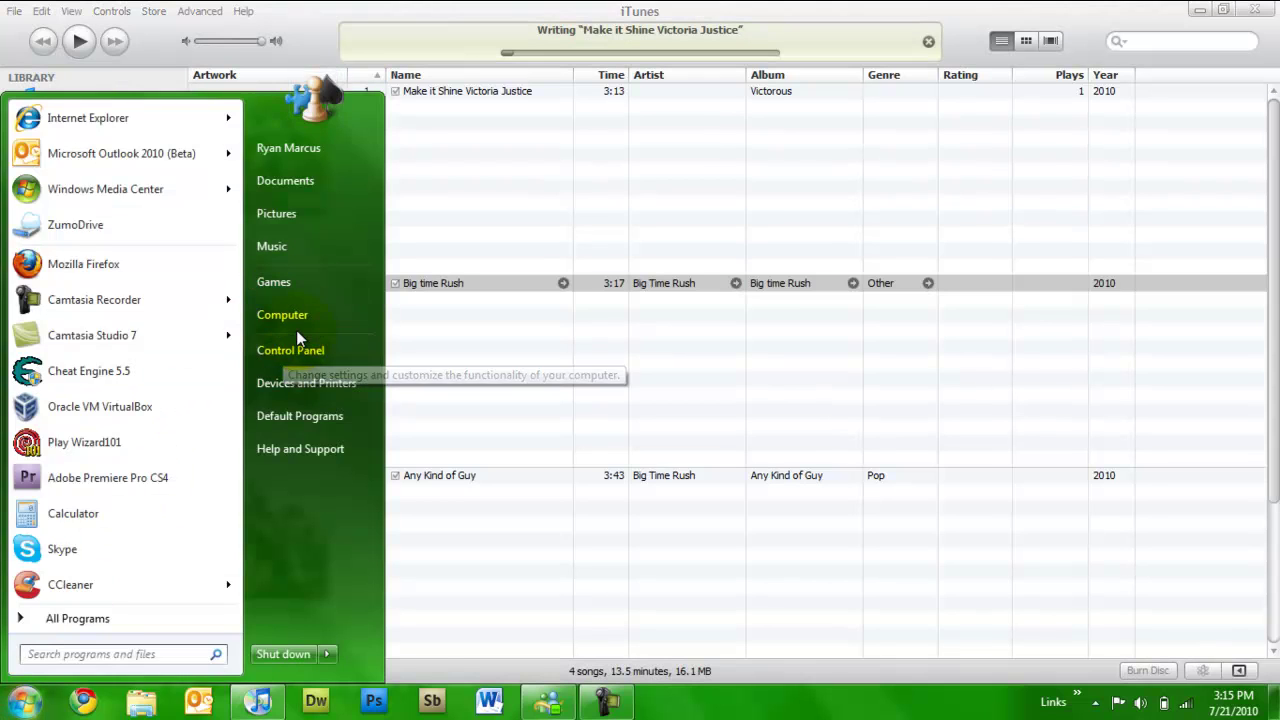
click(299, 320)
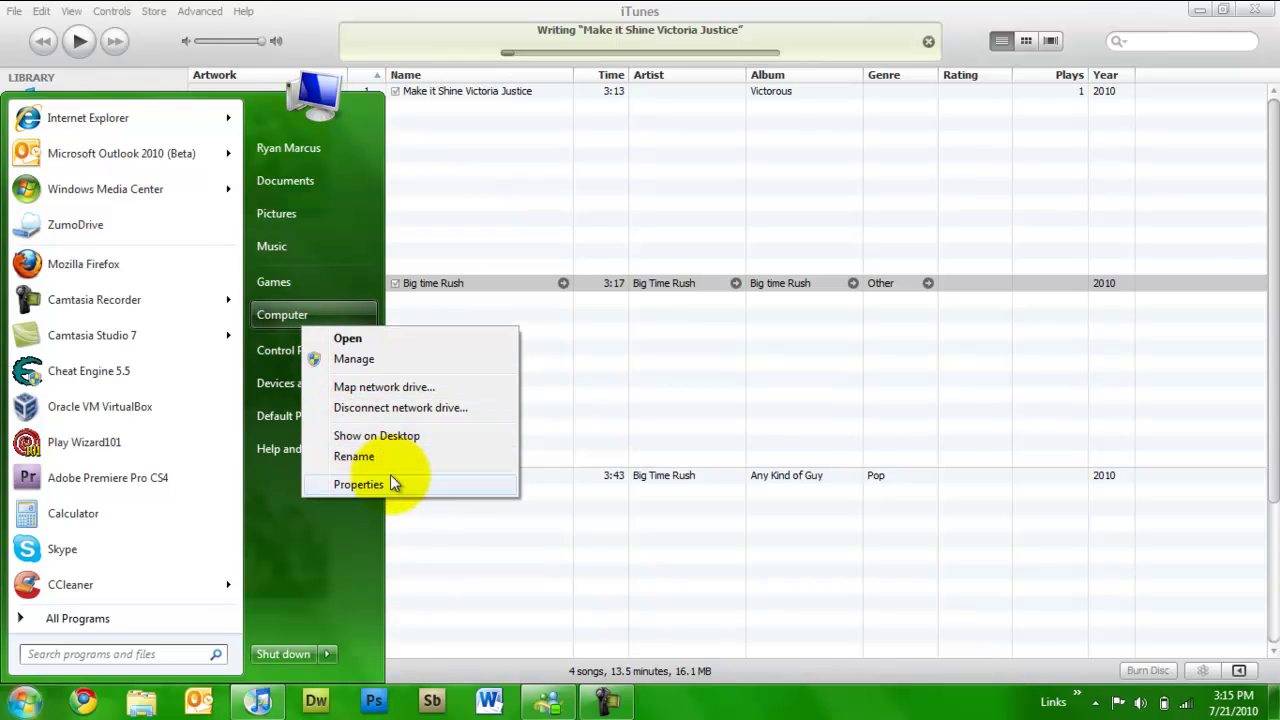
click(396, 484)
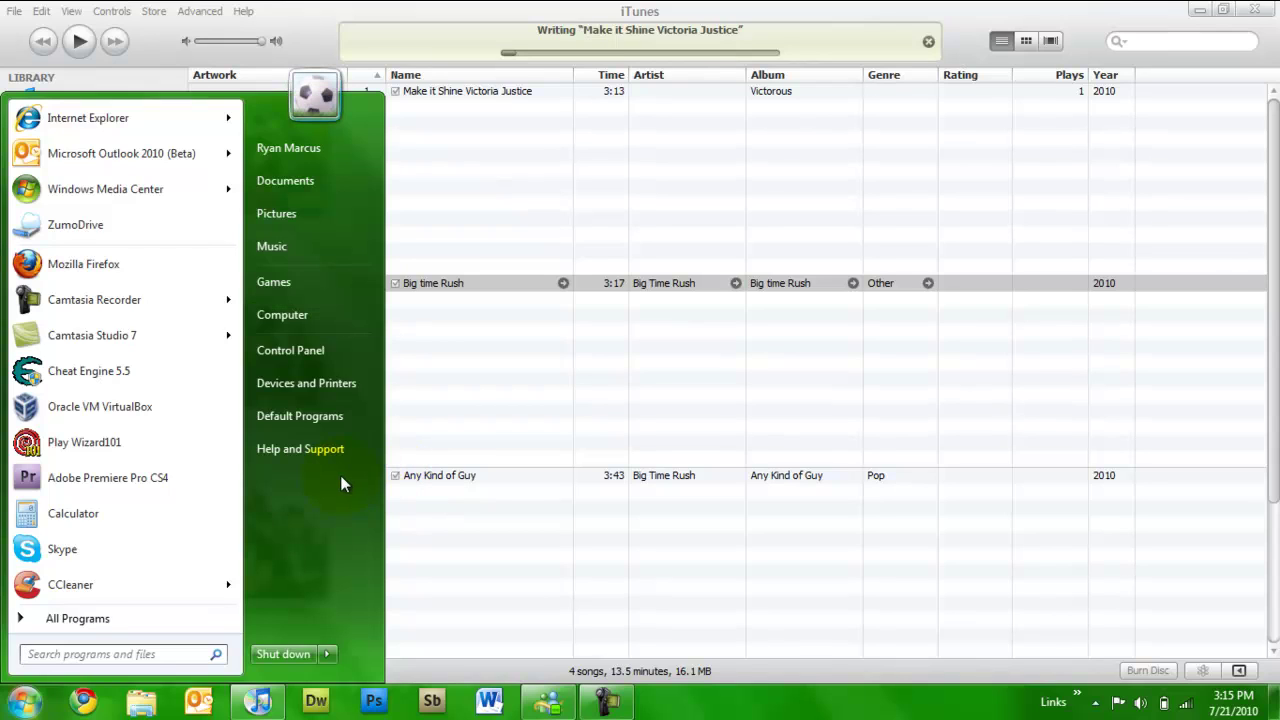
click(574, 455)
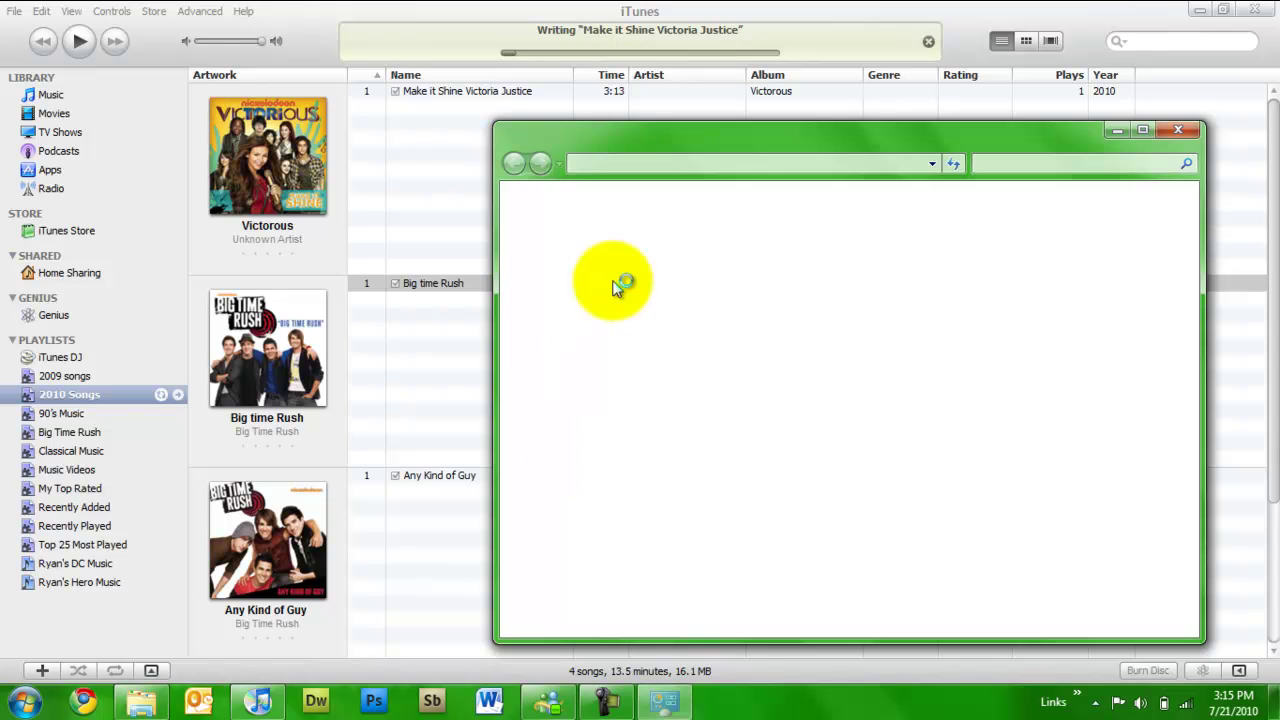
drag(744, 122, 679, 2)
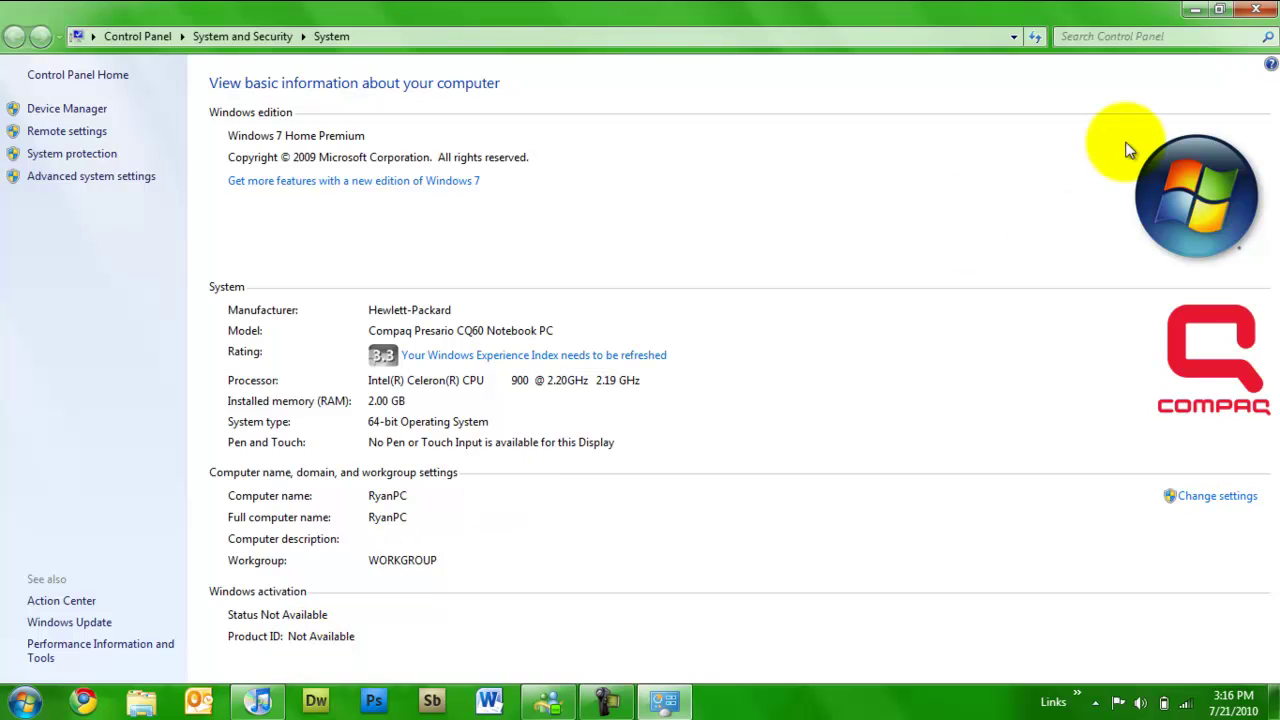
click(1219, 9)
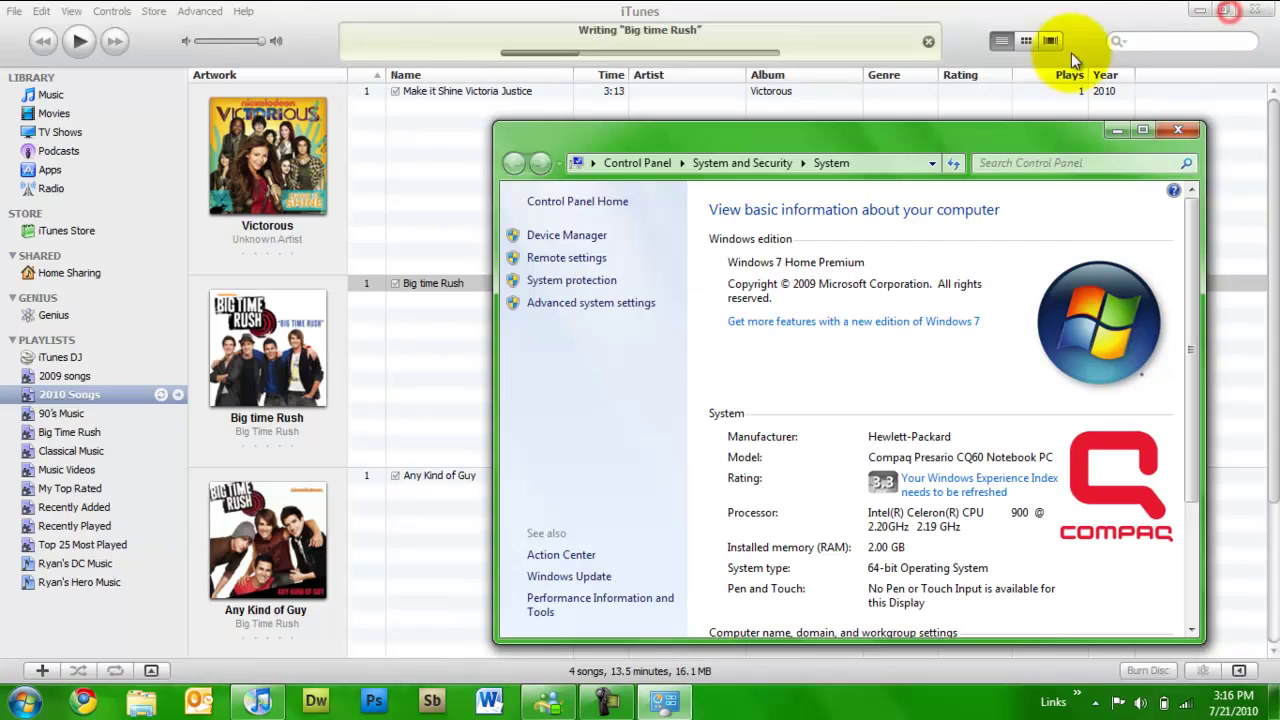
drag(1190, 247, 1219, 383)
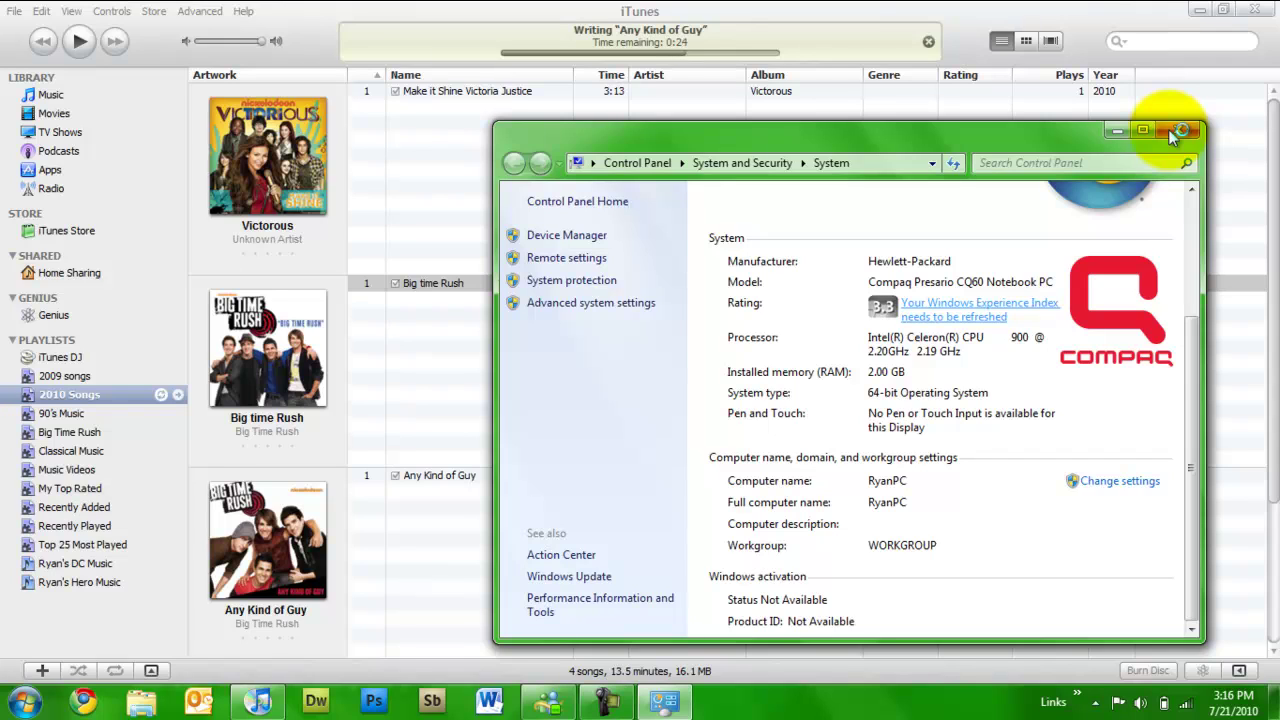
click(1170, 130)
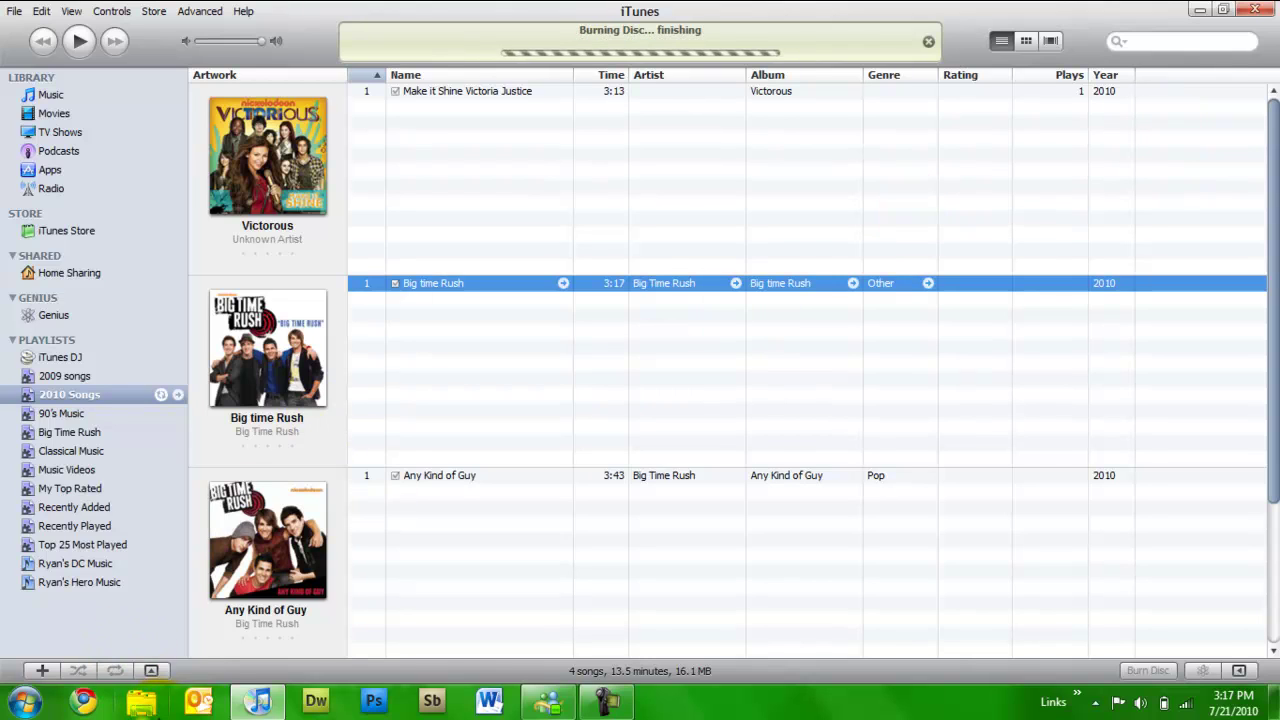
- Preview the selected-item artwork for Any Kind of Guy and Make it Shine Victoria Justice, dismiss the Norton alert and hide the artwork
click(151, 669)
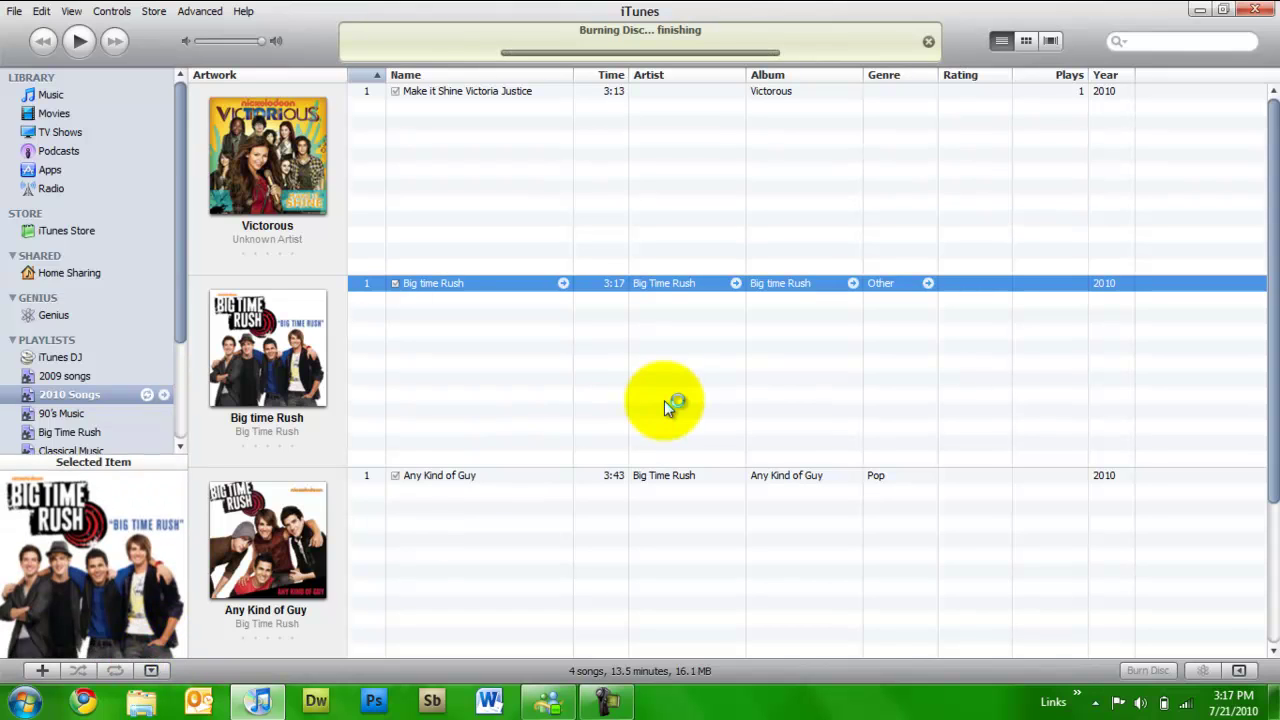
click(454, 475)
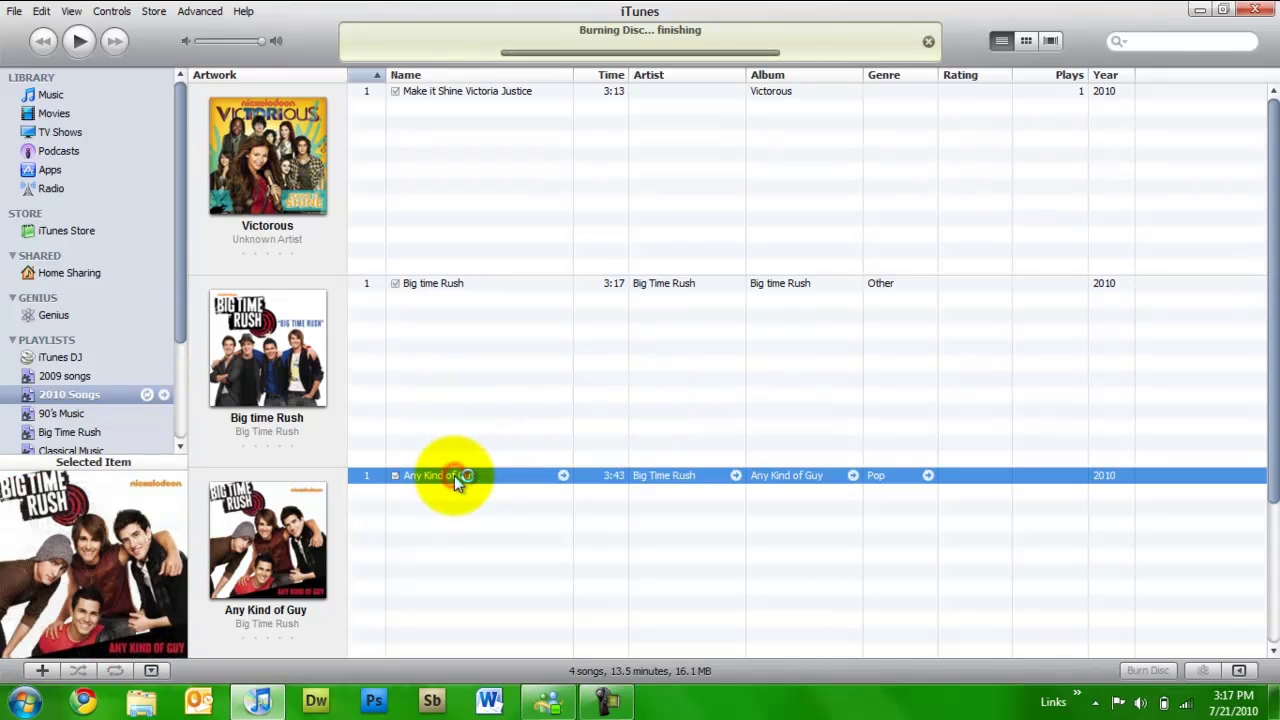
click(424, 93)
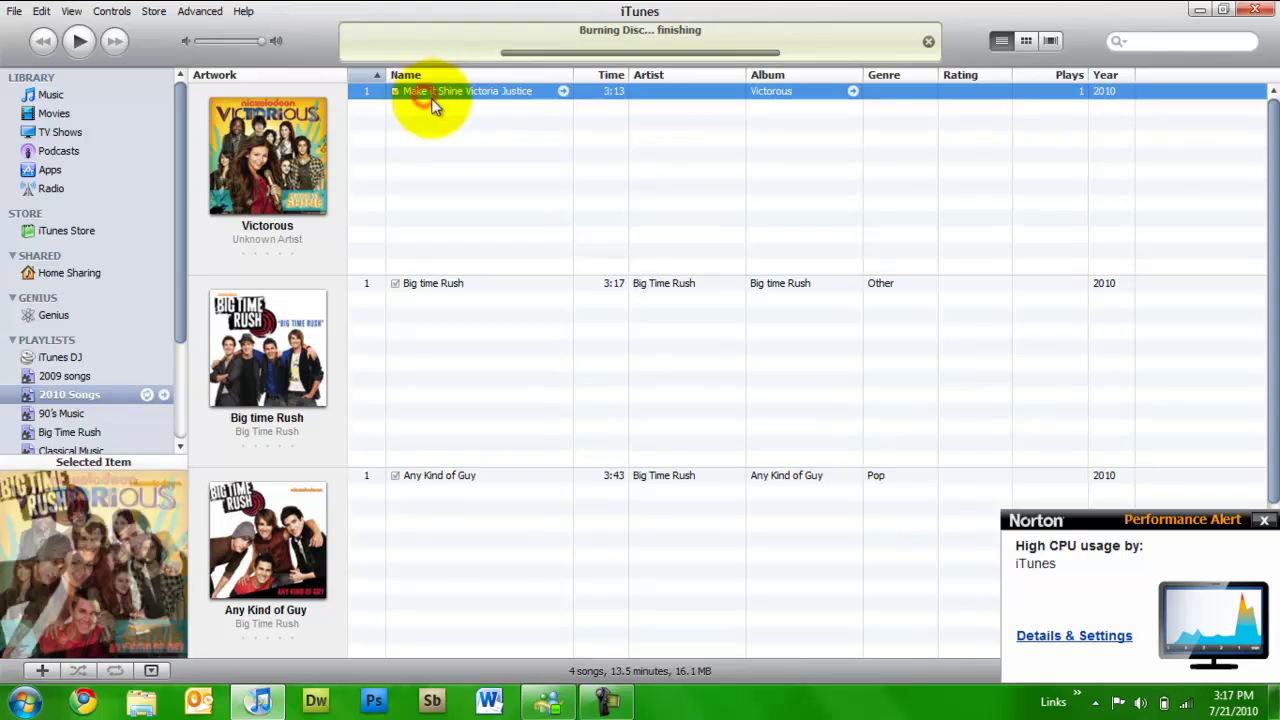
click(1265, 521)
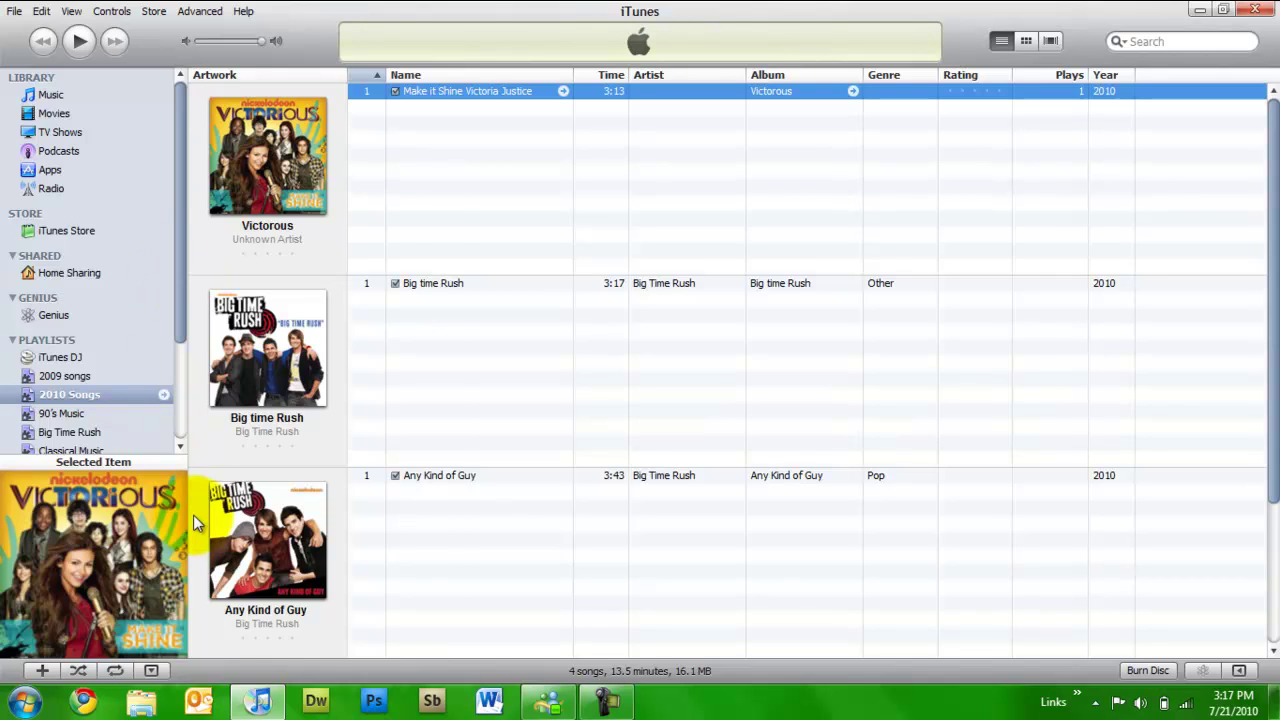
click(152, 670)
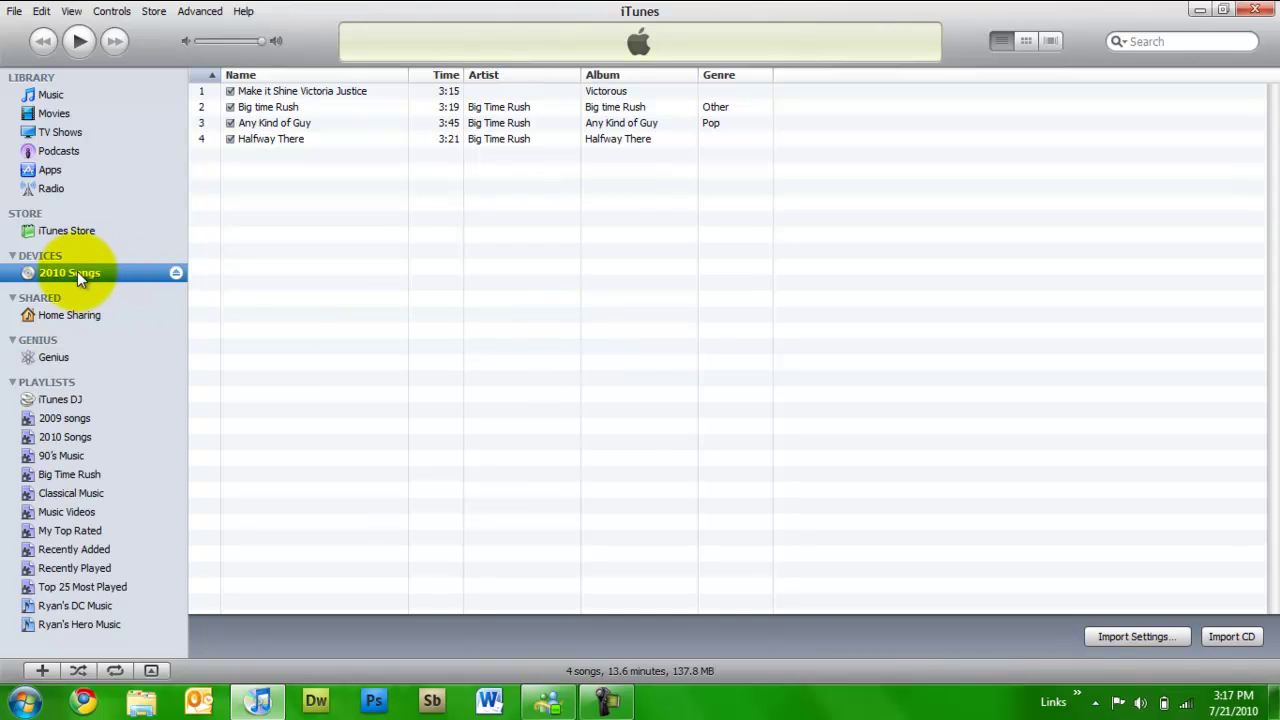
- Review the songs on the burned 2010 Songs disc and the AAC encoder quality options in its import settings, leaving them unchanged
click(300, 204)
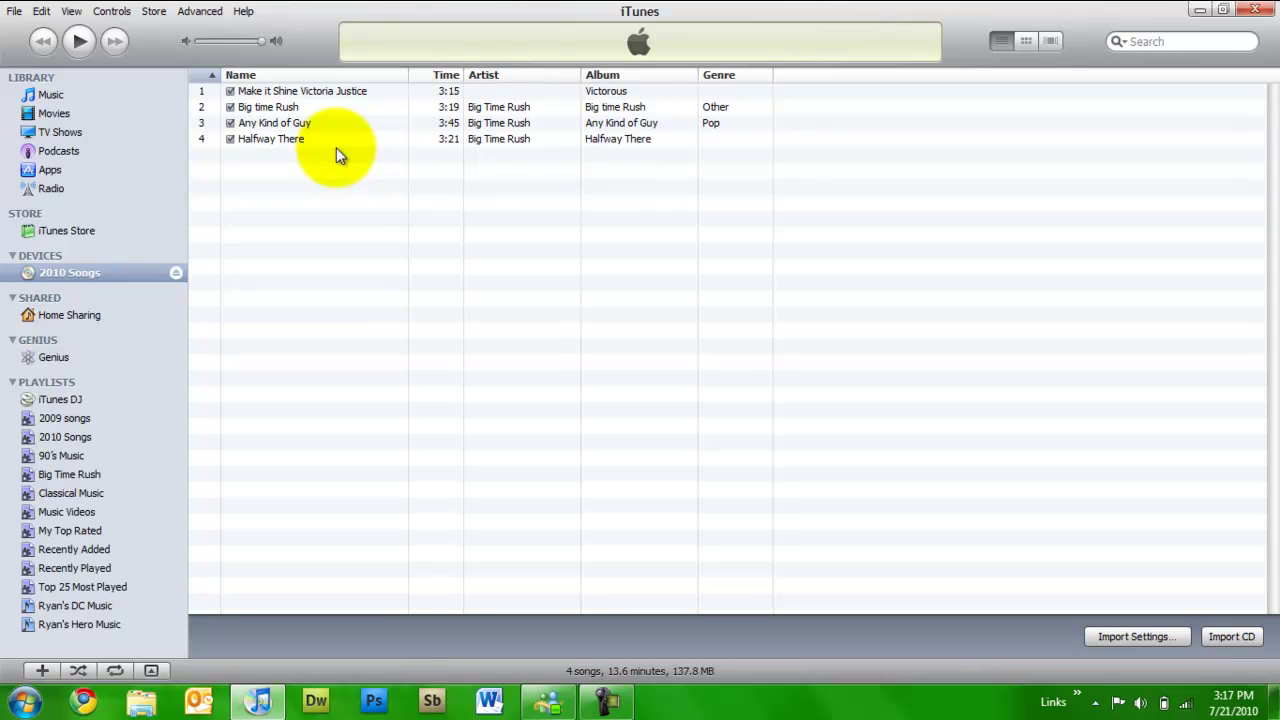
click(1152, 639)
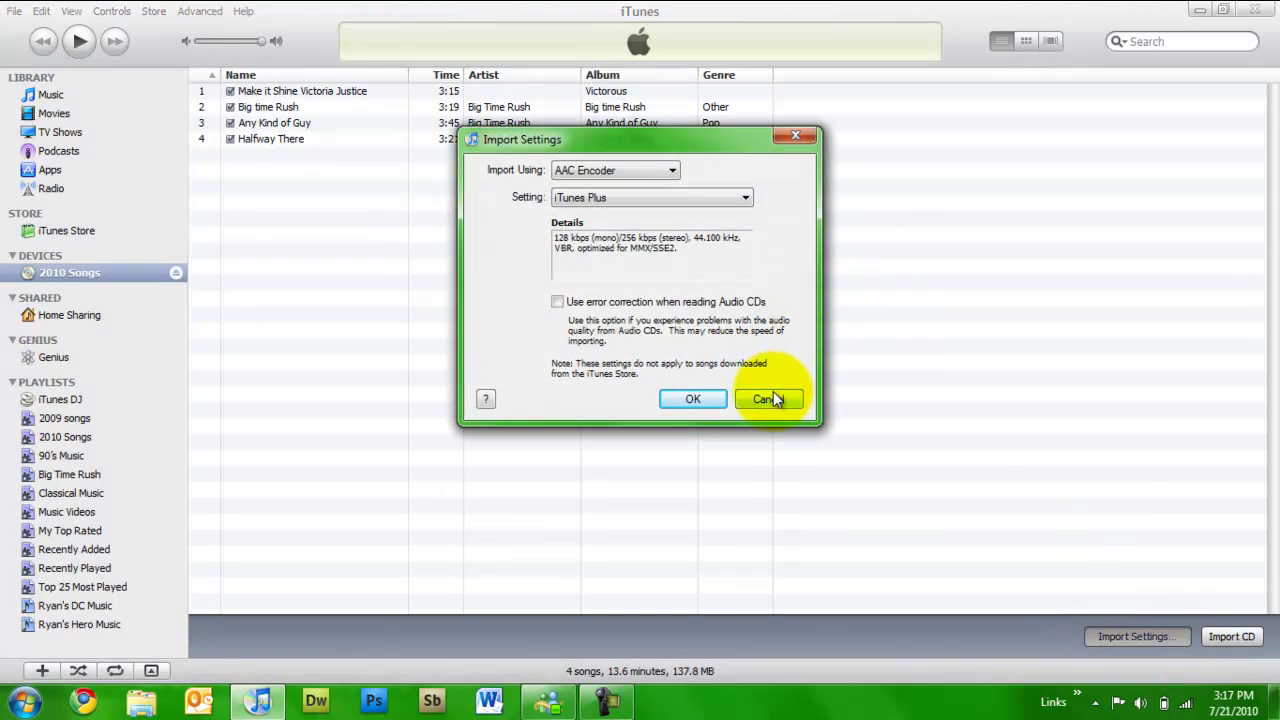
click(652, 199)
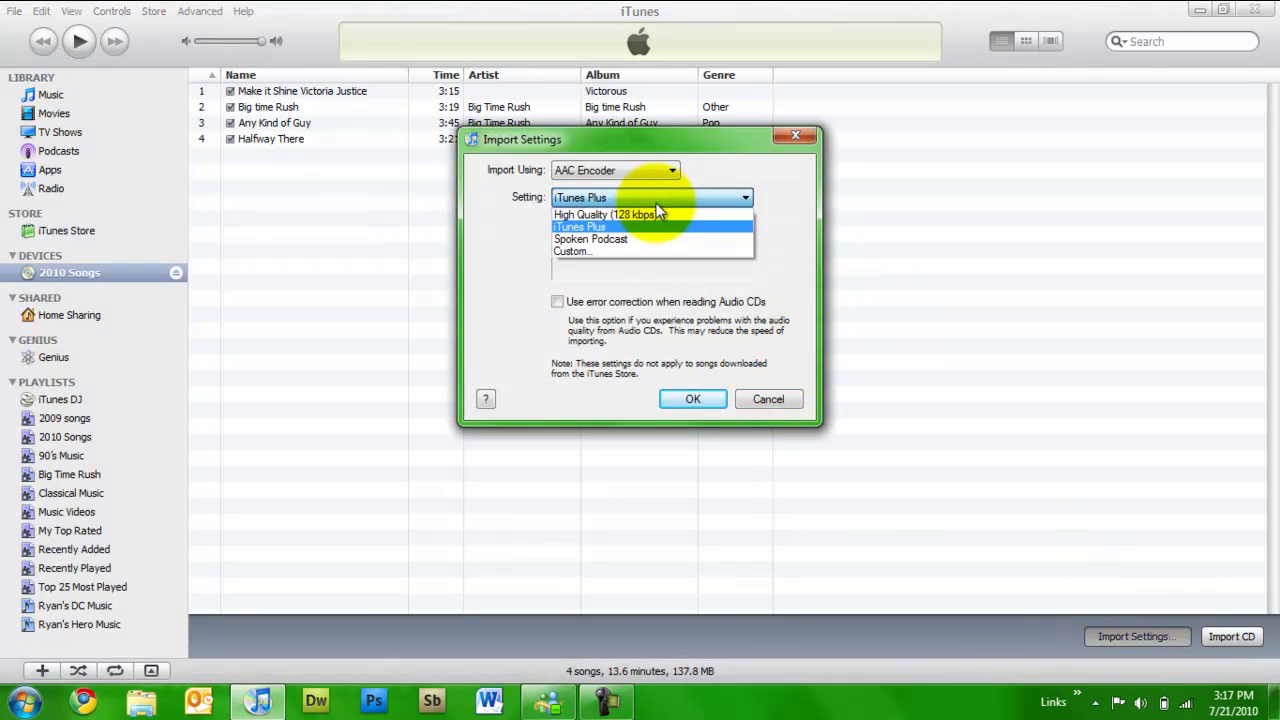
click(656, 203)
click(656, 203)
click(656, 203)
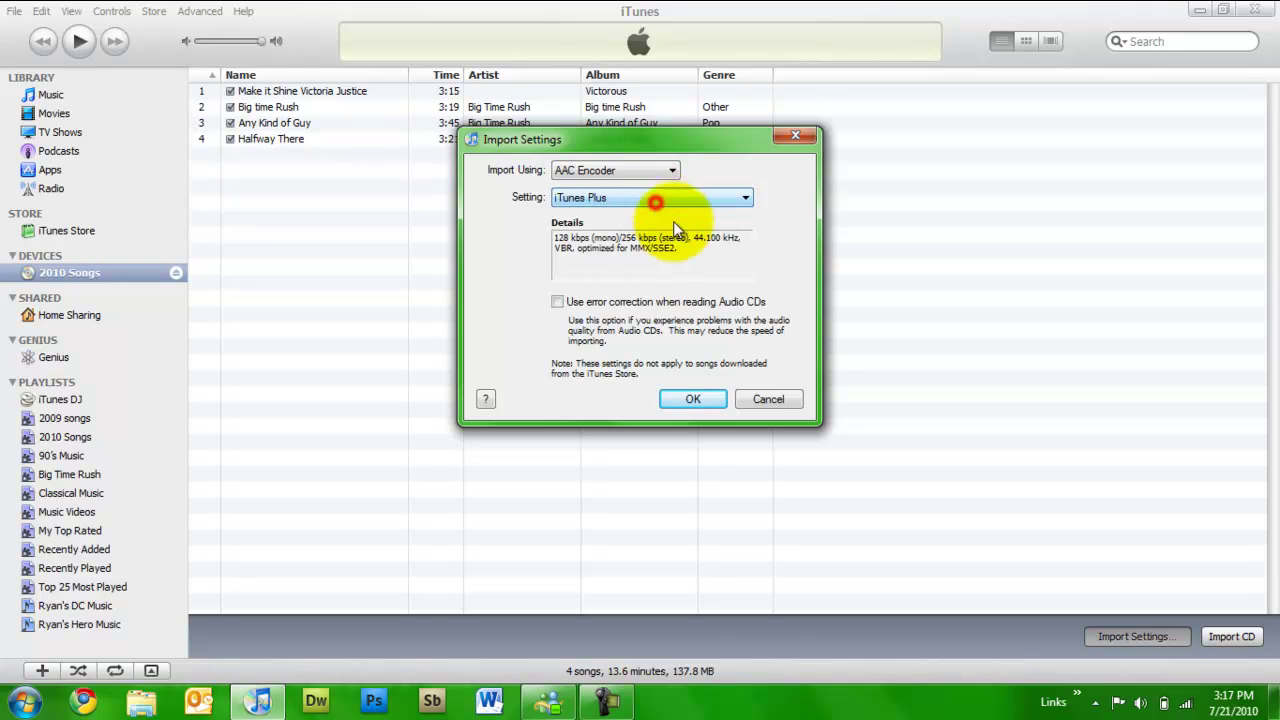
click(762, 401)
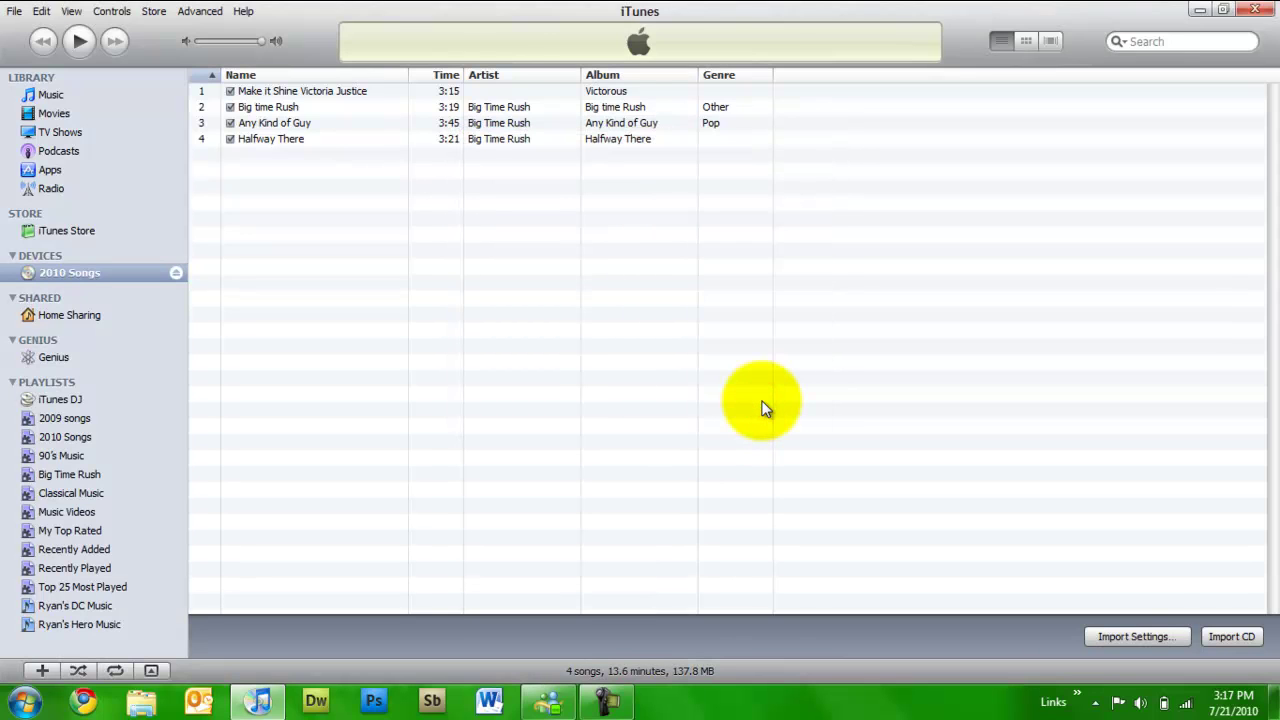